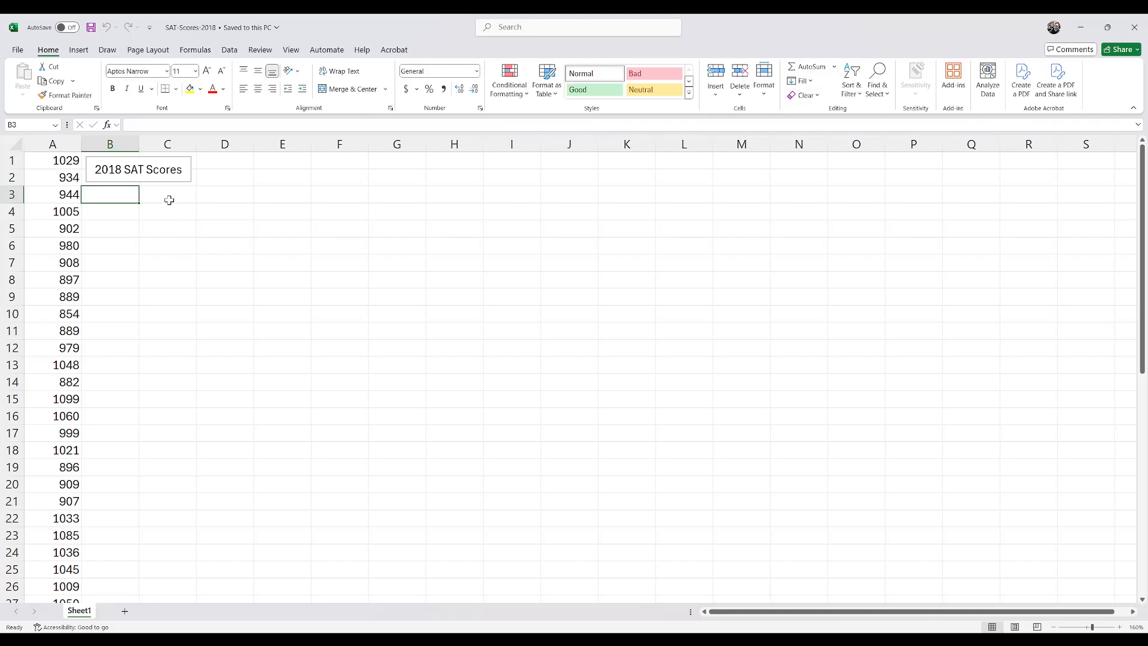
Step: Enter the column headings Class in C3 and Frequency in D3
left_click(170, 199)
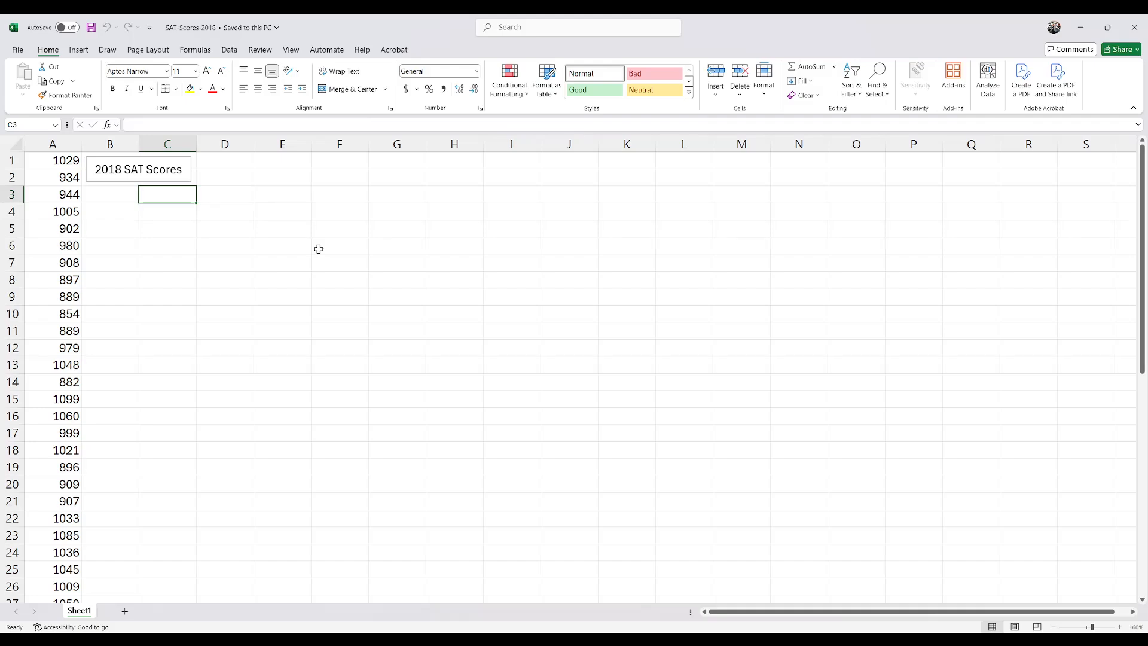
type("Clad")
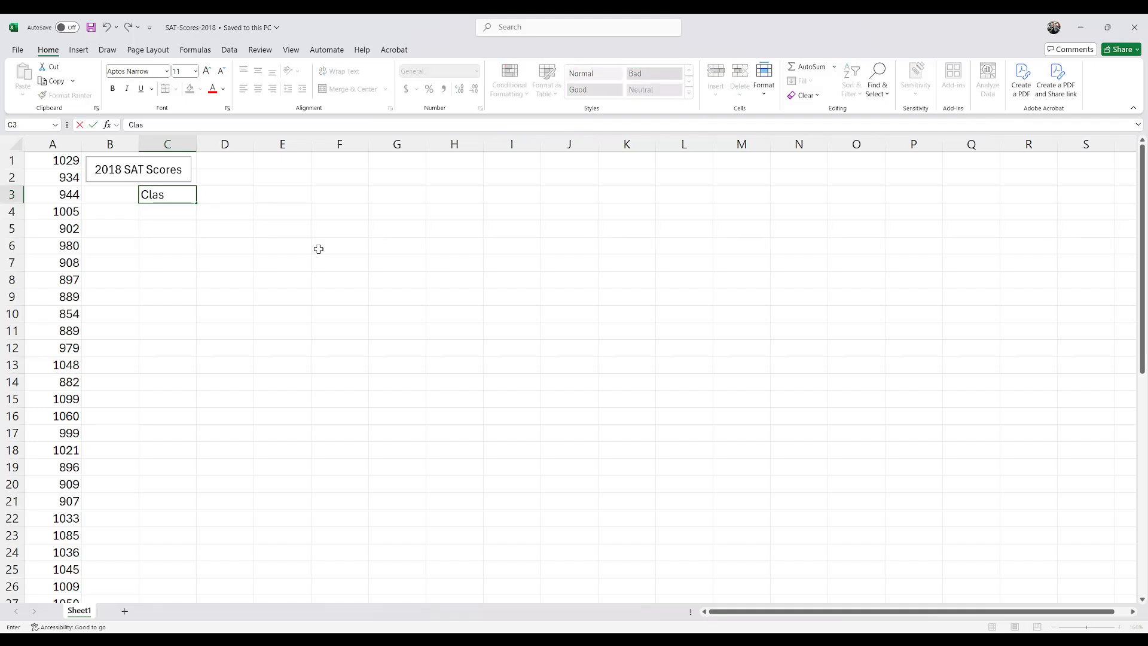
type("s")
key("Tab")
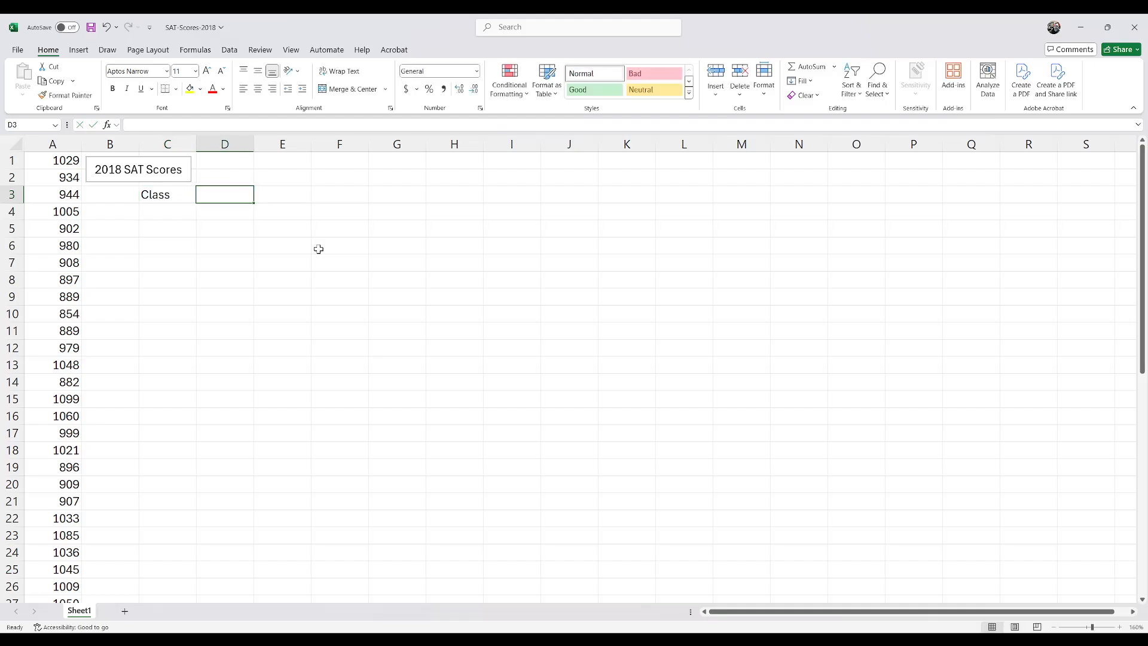
type("F")
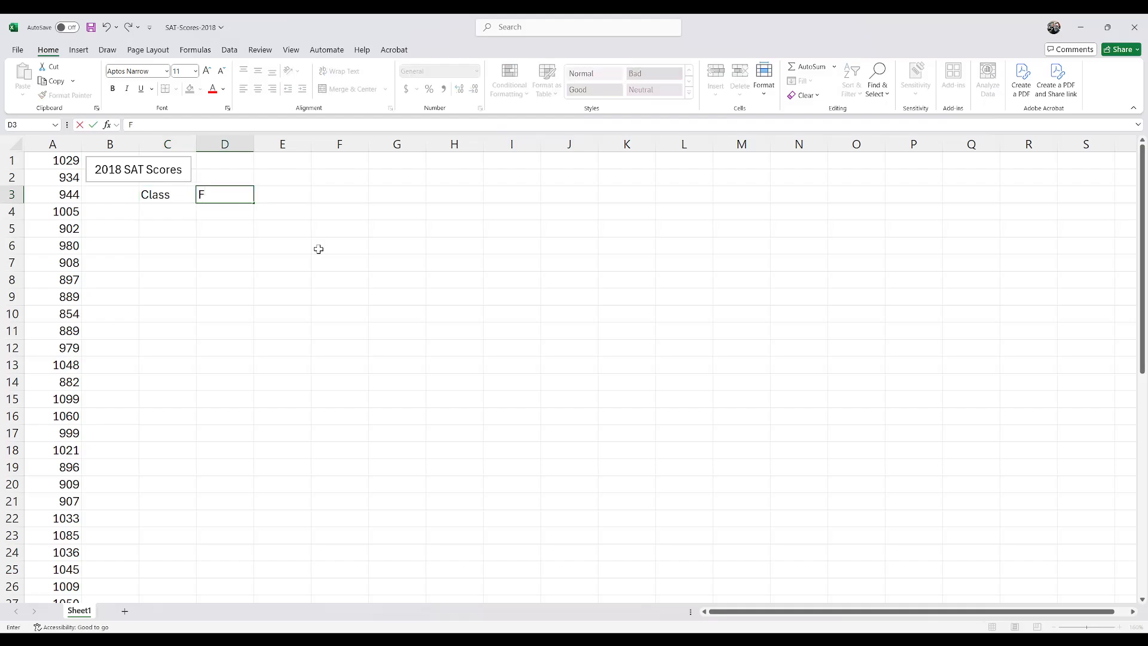
type("requency")
key("Return")
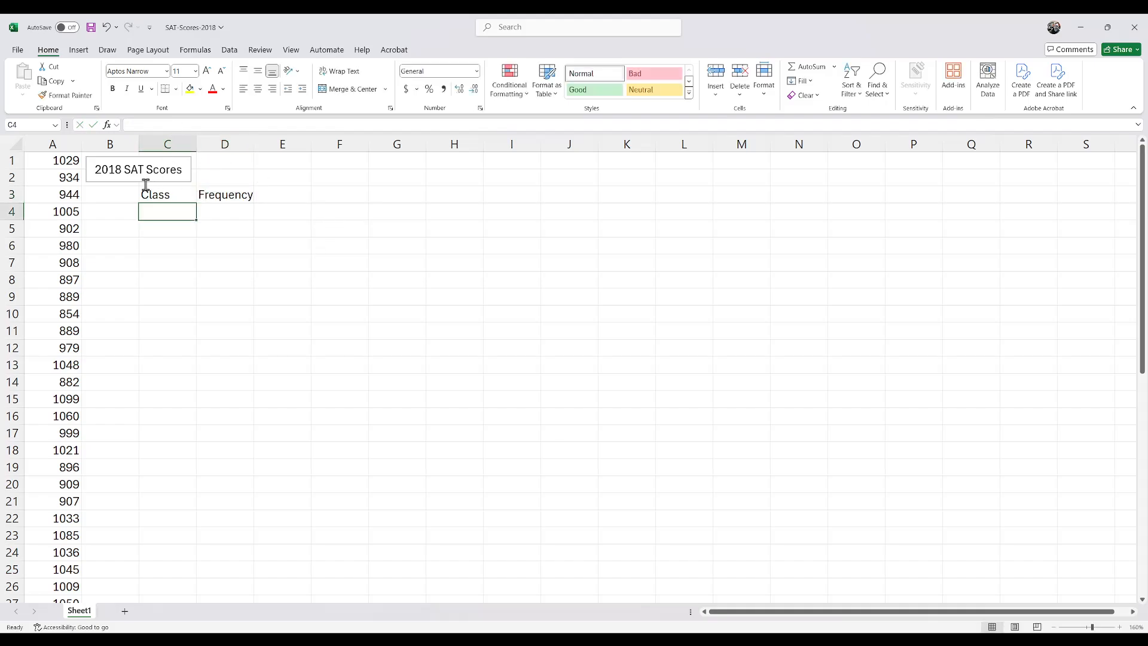
Step: Sort the SAT scores in column A from smallest to largest
scroll(68, 268, "down", 4)
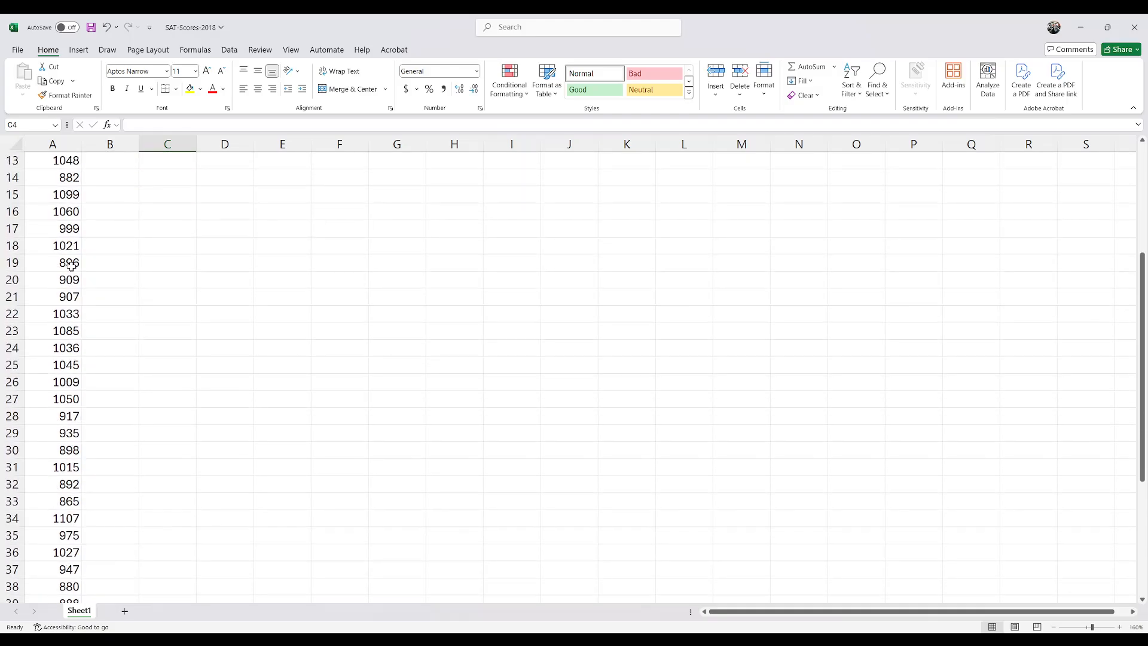
scroll(71, 267, "down", 7)
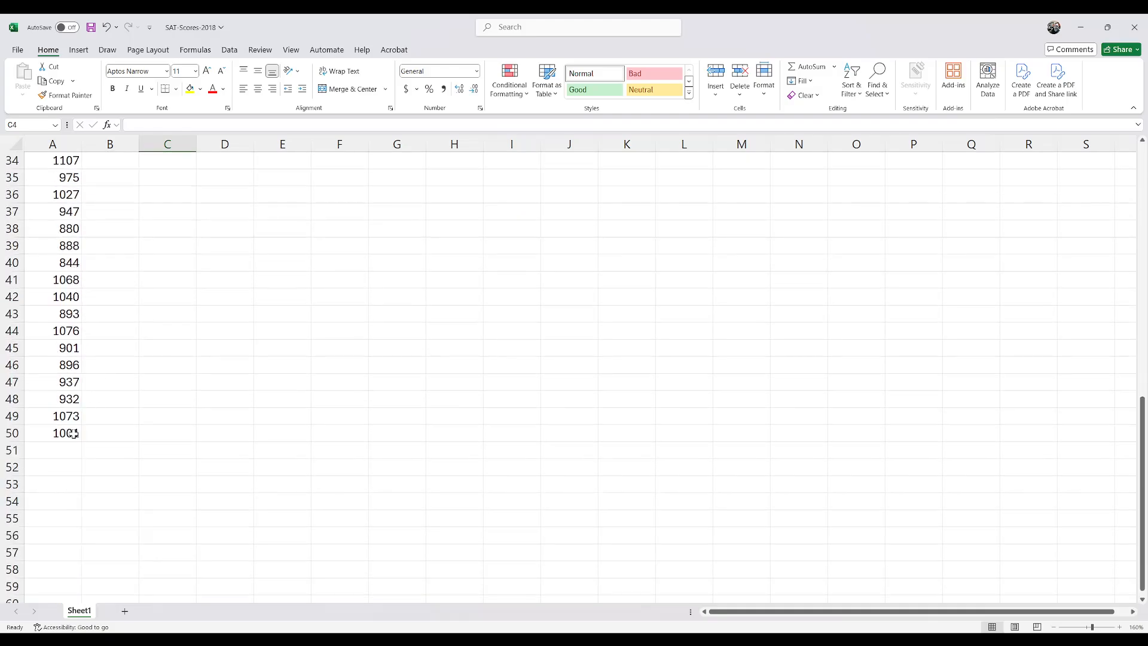
scroll(73, 435, "up", 11)
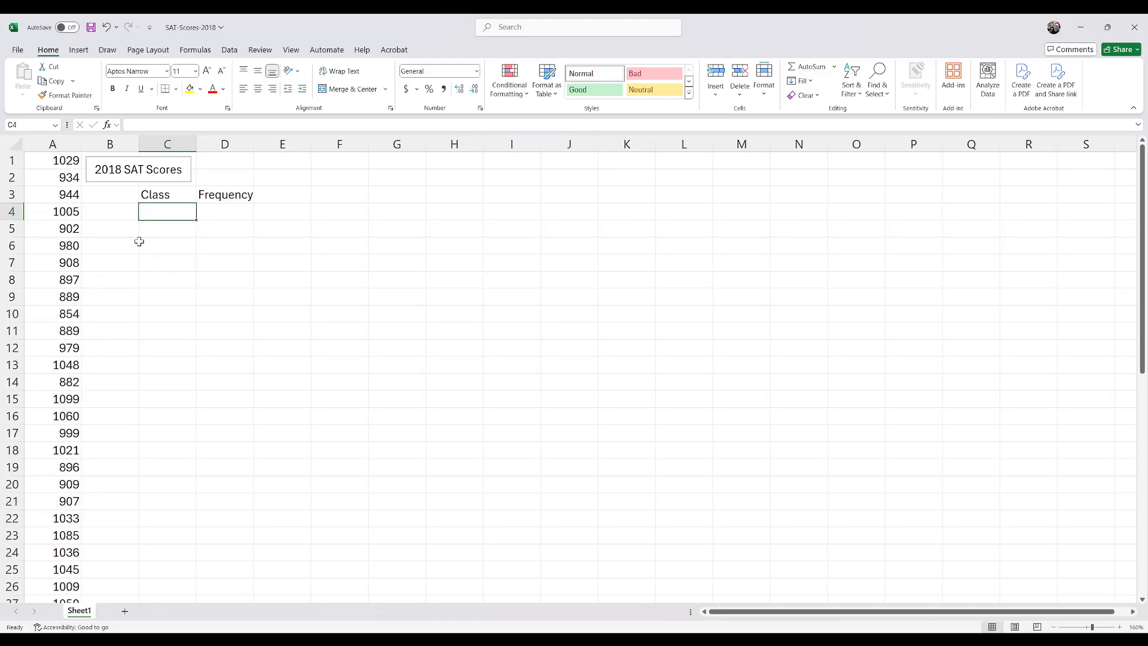
left_click(58, 138)
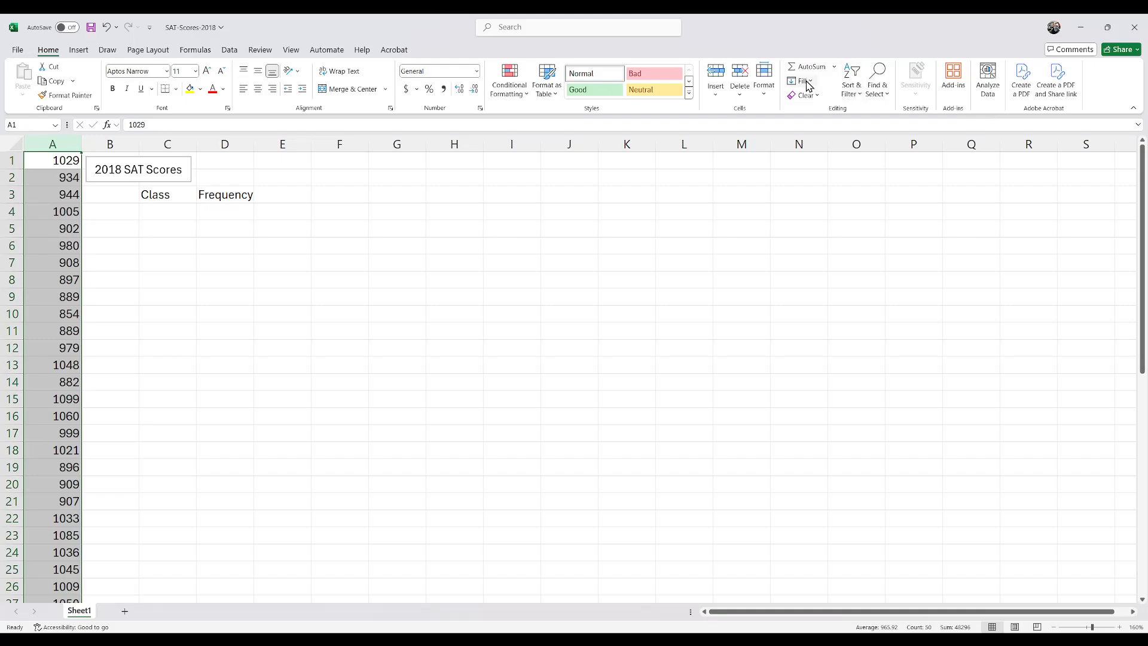
left_click(869, 123)
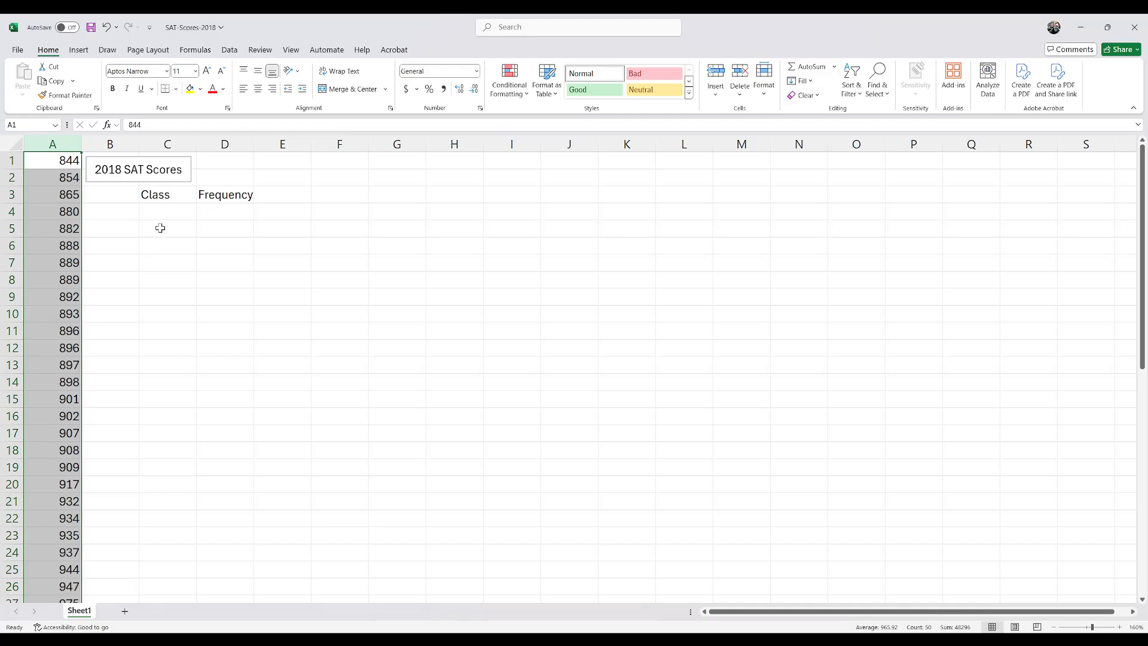
Step: Examine the lowest and highest scores in the sorted list in column A
left_click(63, 157)
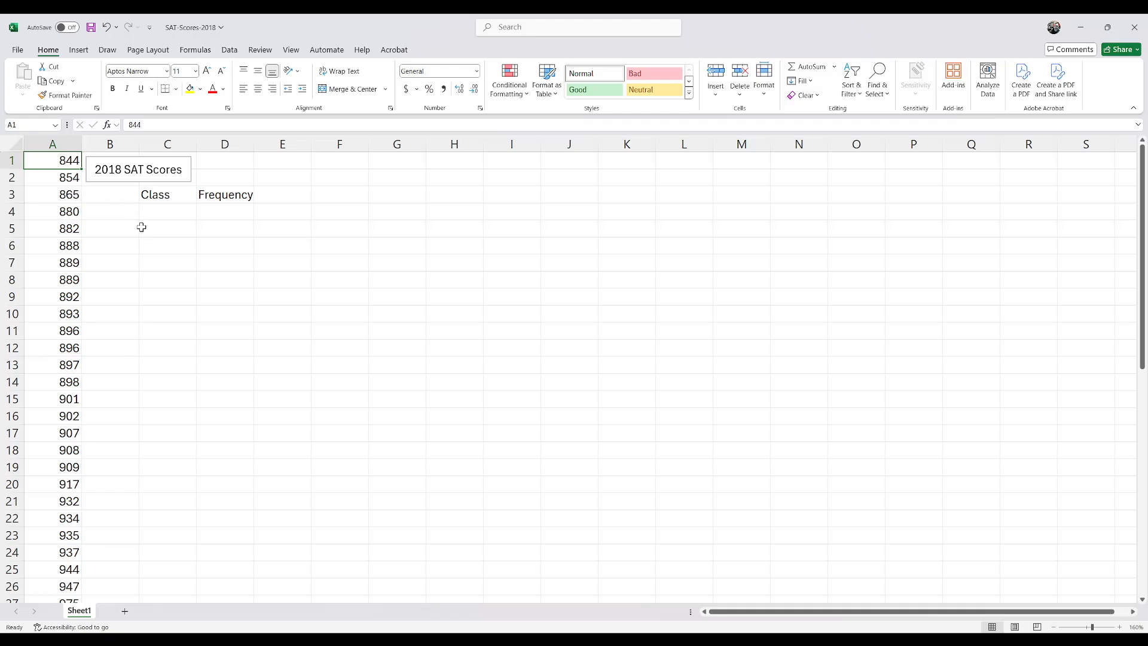
scroll(65, 348, "down", 5)
scroll(64, 348, "down", 5)
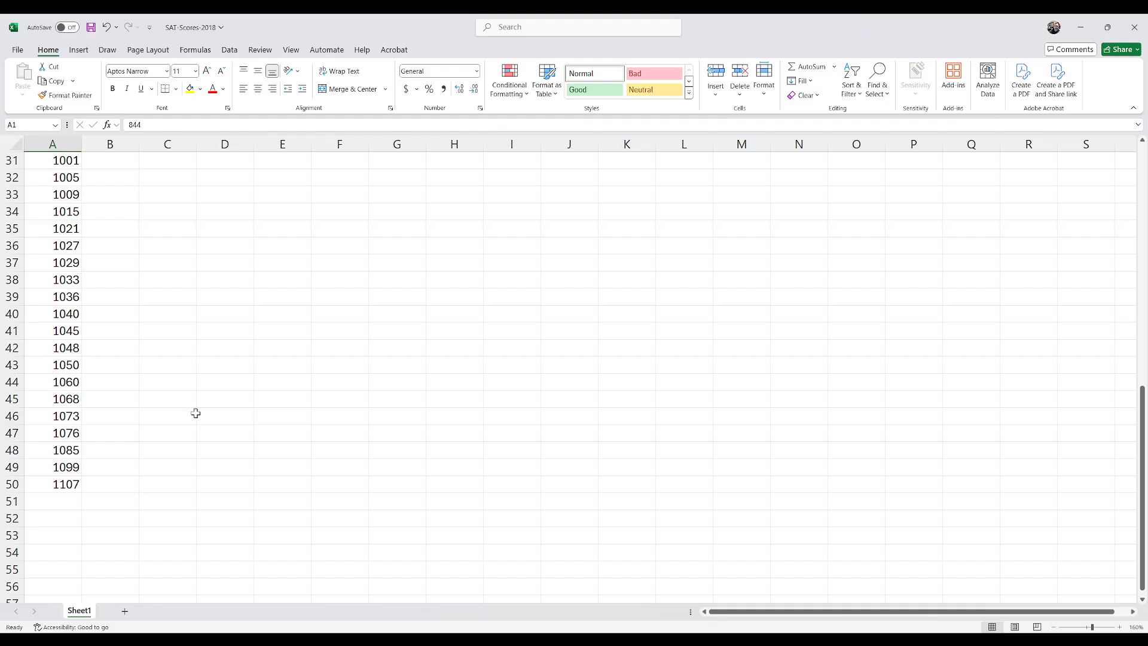
left_click(60, 486)
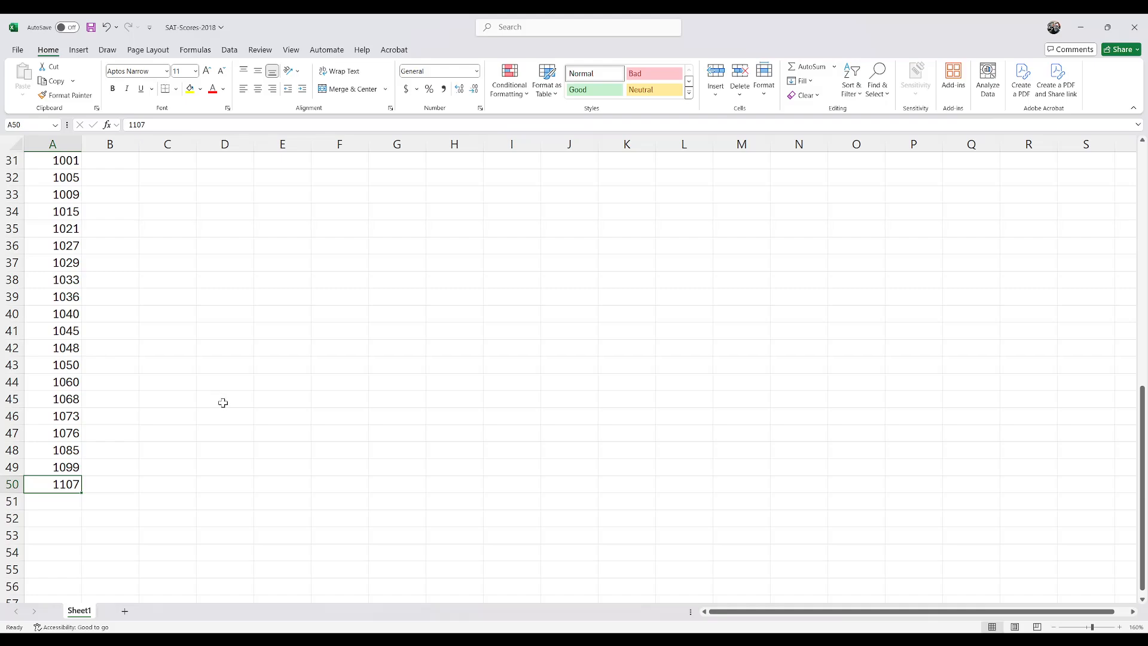
scroll(223, 402, "up", 10)
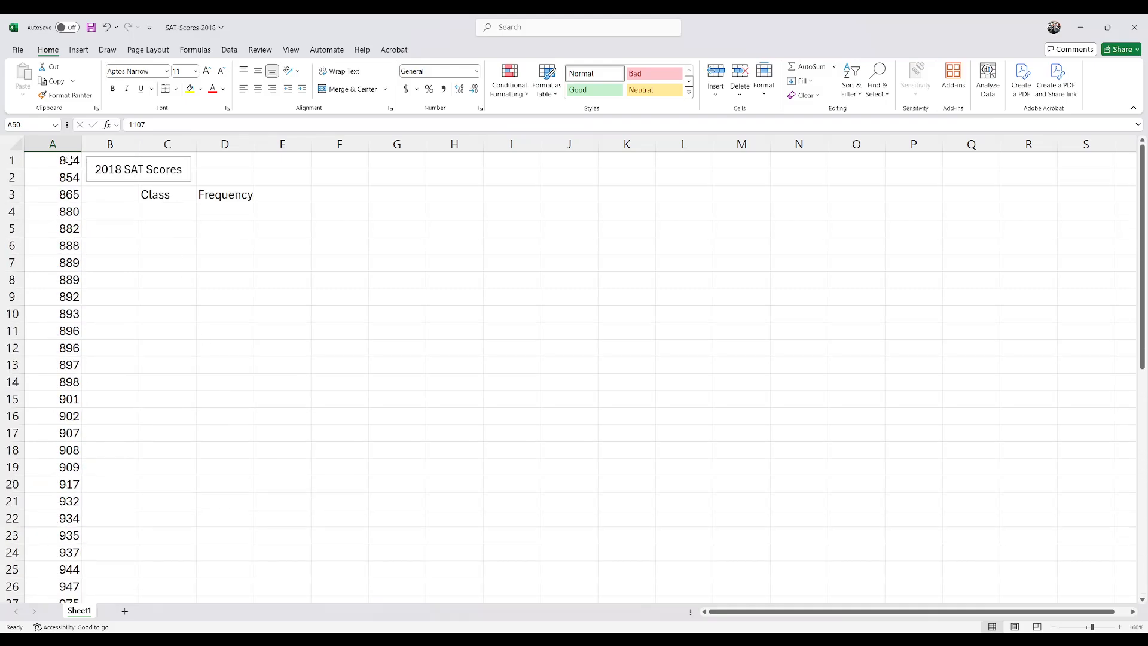
left_click(69, 160)
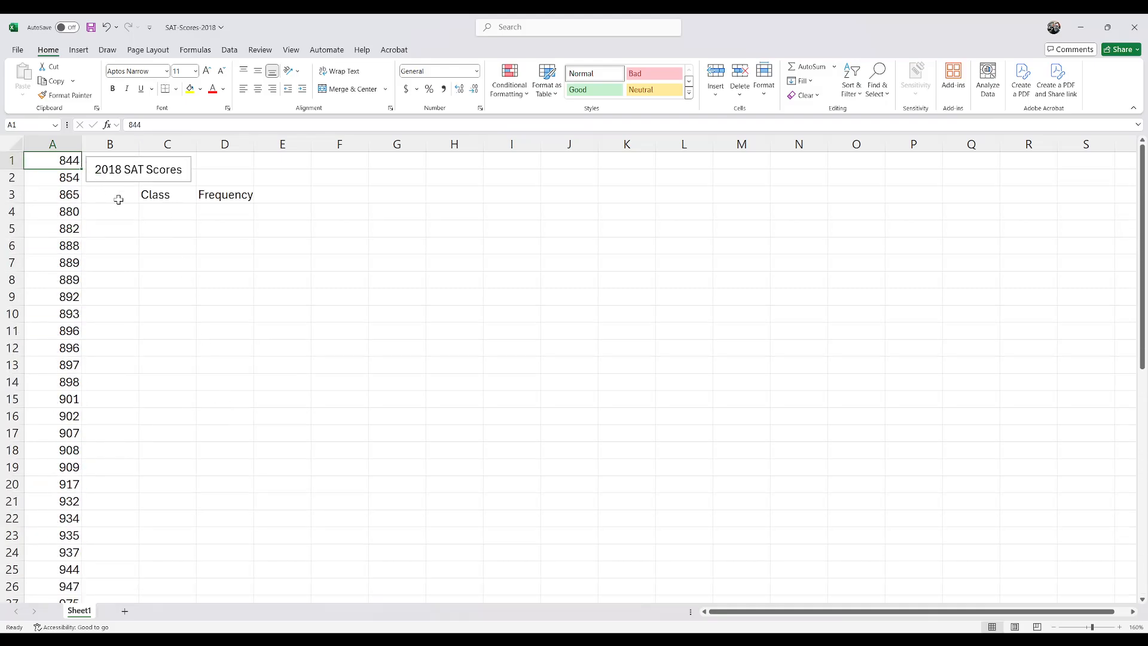
Step: Add the class limit headings LCL in B4 and UCL in C4
left_click(178, 213)
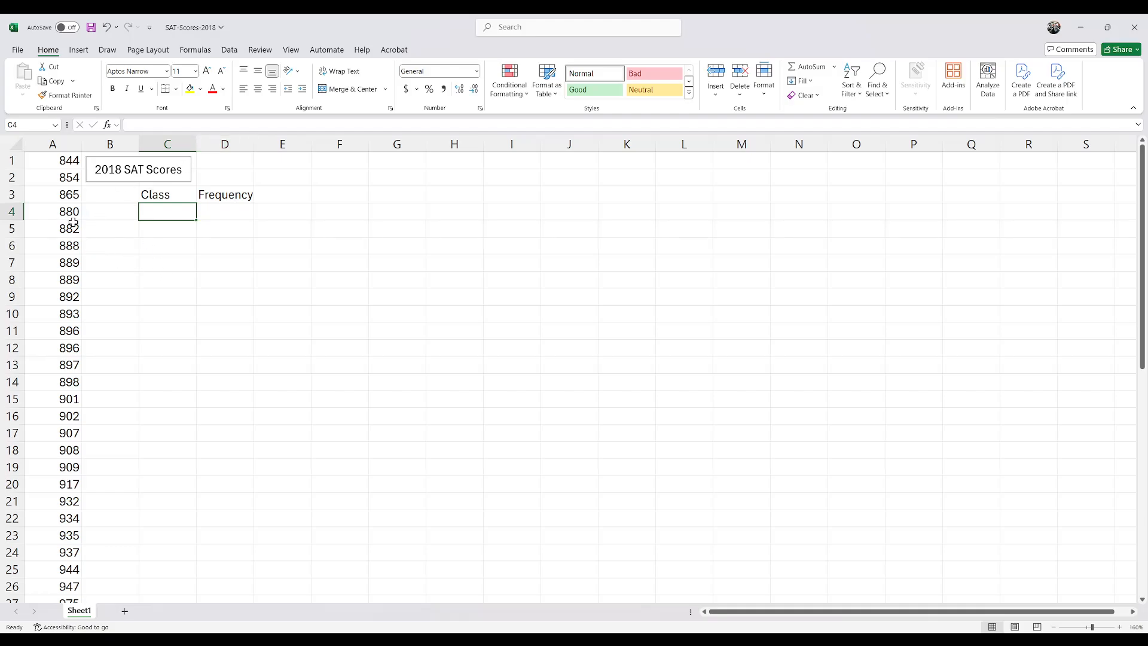
left_click(133, 190)
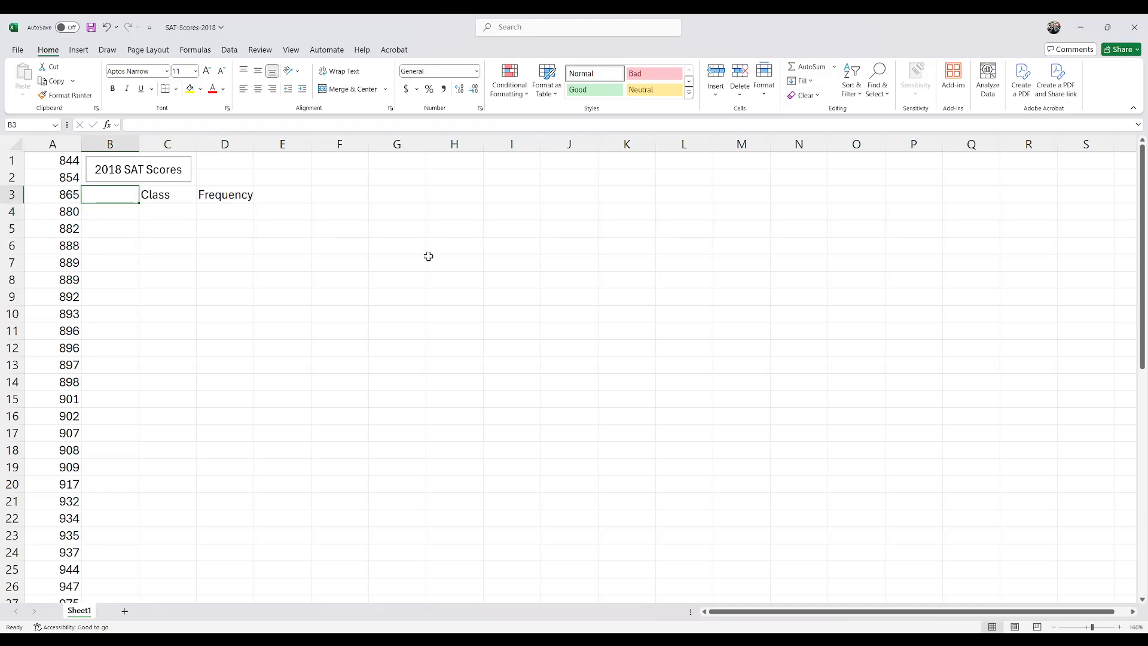
key("Down")
type("L")
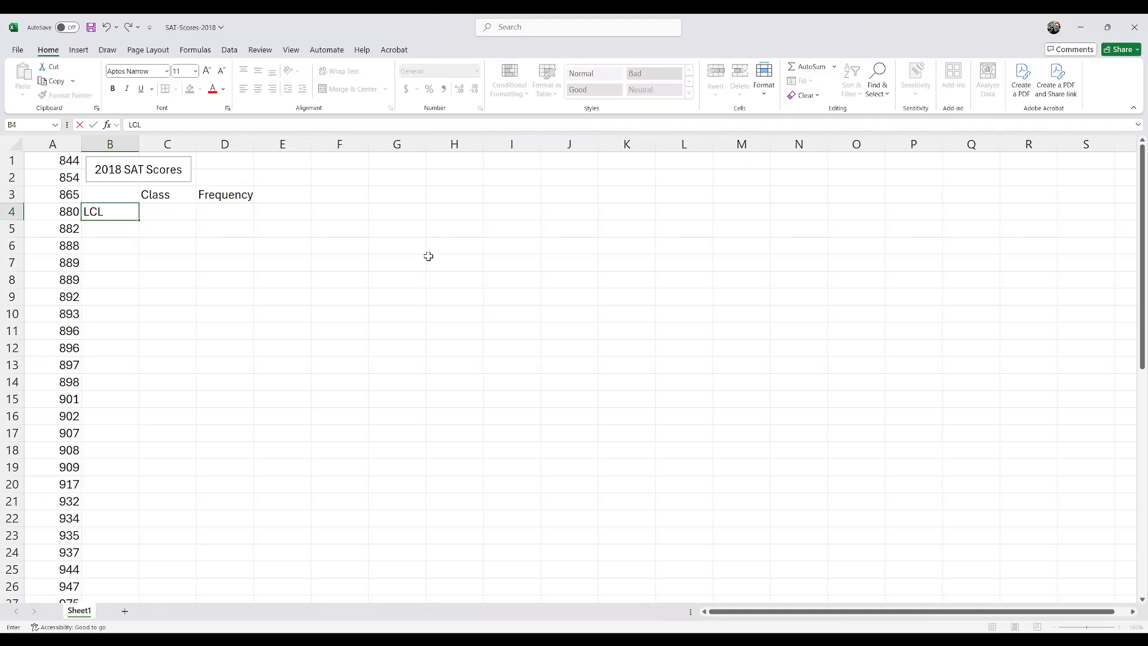
key("Tab")
type("UC")
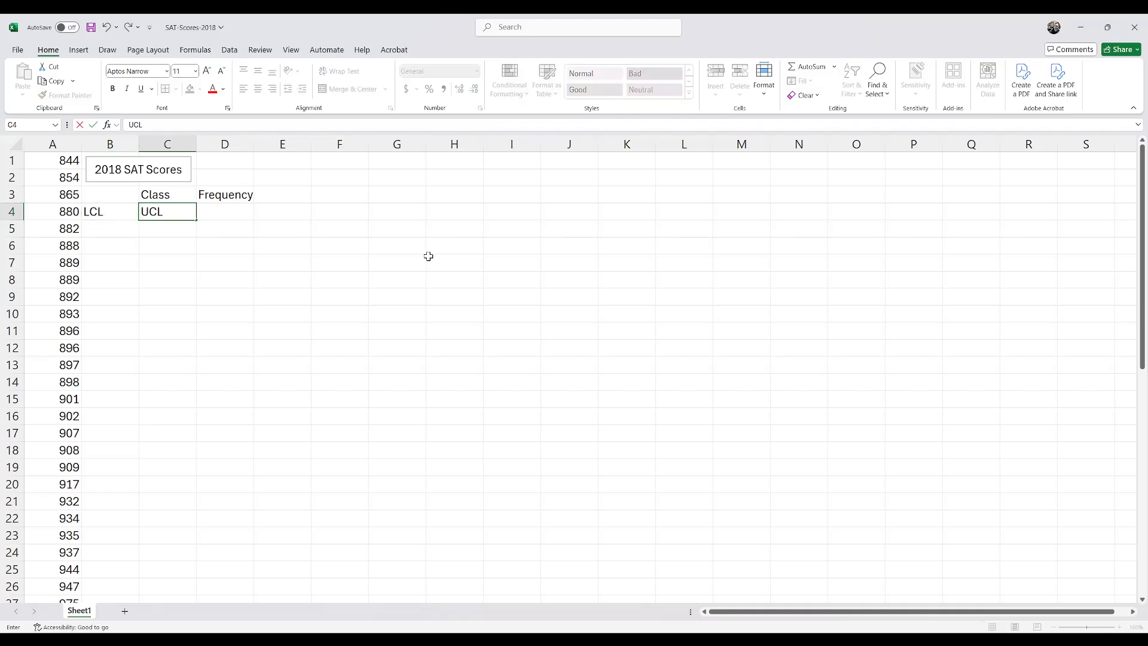
key("Right")
Step: Move the Frequency heading from D3 to D4, in line with the LCL and UCL headings
key("Up")
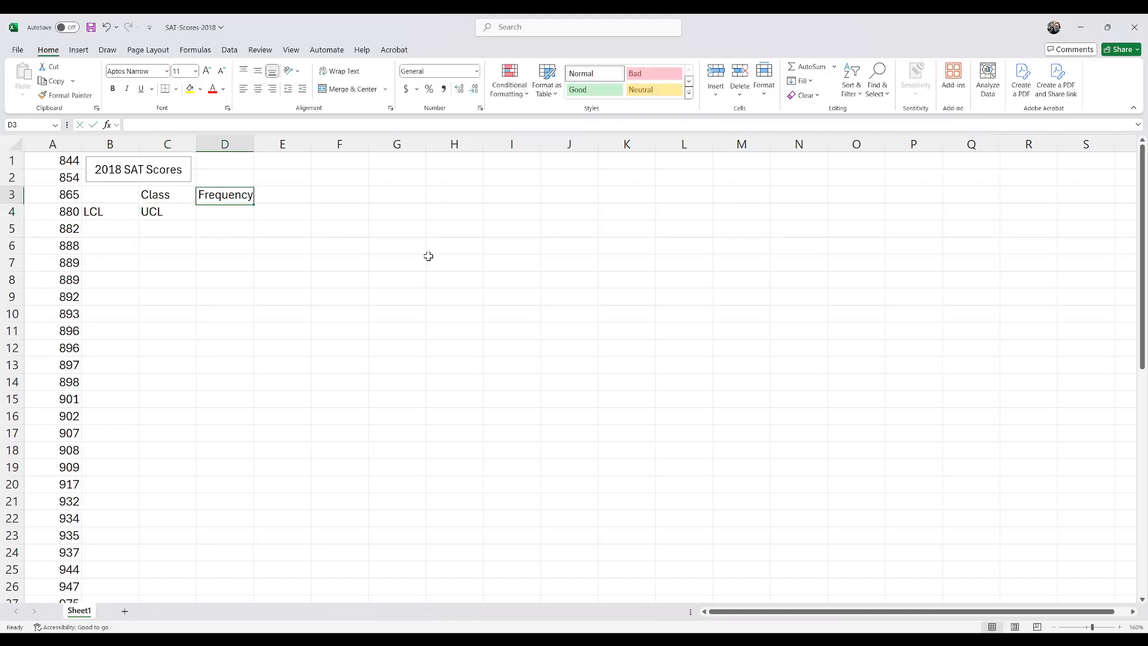
key("ctrl+x")
key("Down")
key("ctrl+v")
Step: Enter 800 in B5 as the lower limit of the first class
key("Left")
key("Down")
key("Left")
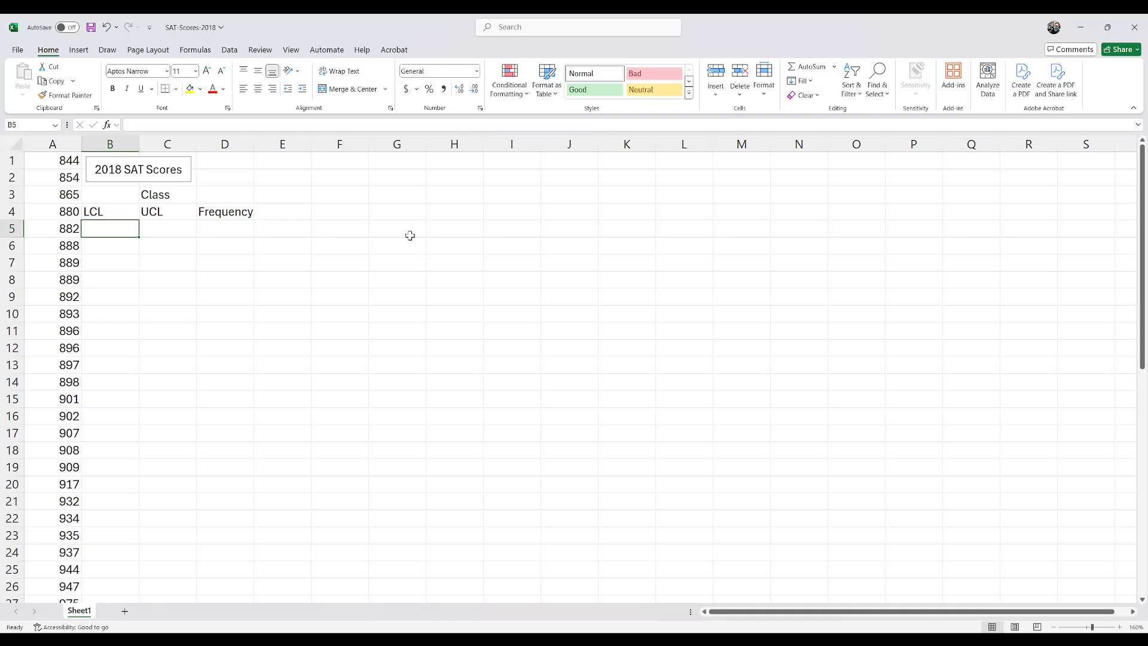
left_click(76, 168)
left_click(132, 231)
type("8")
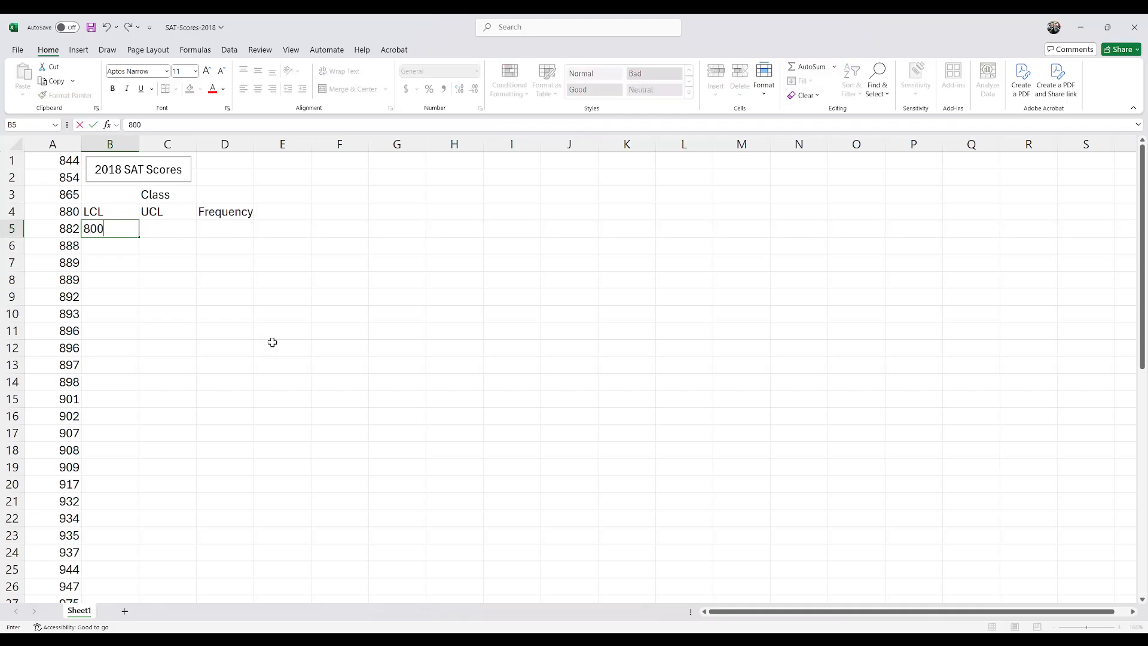
type("00")
left_click(168, 234)
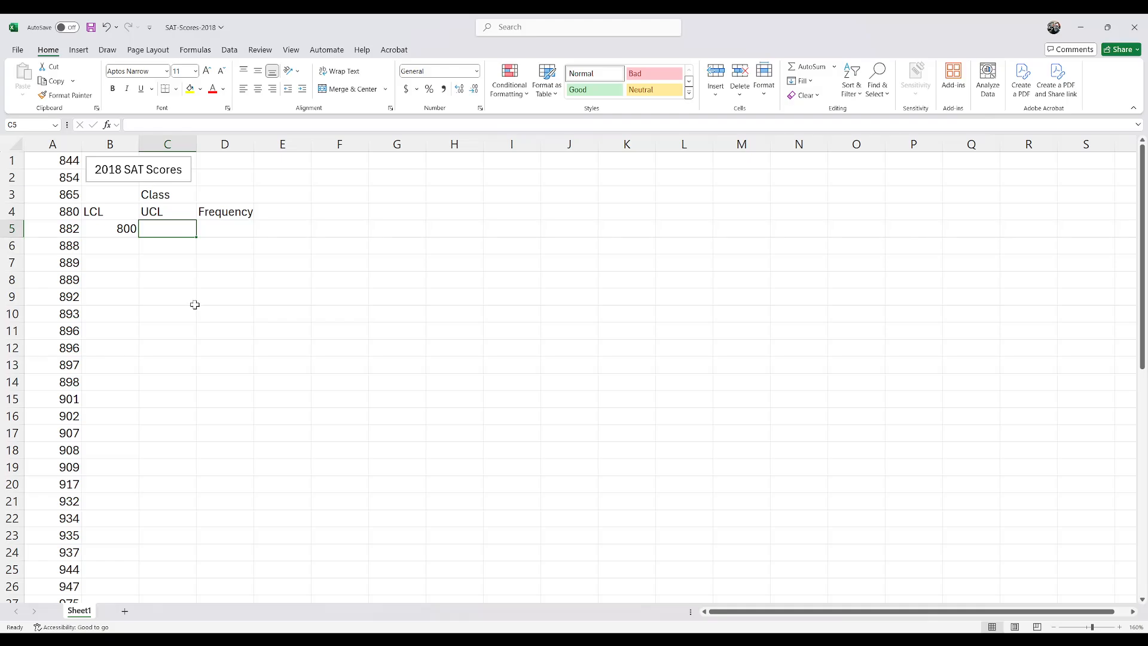
Step: Try 850 in C5 as the upper limit of the first class and clear it again
type("85")
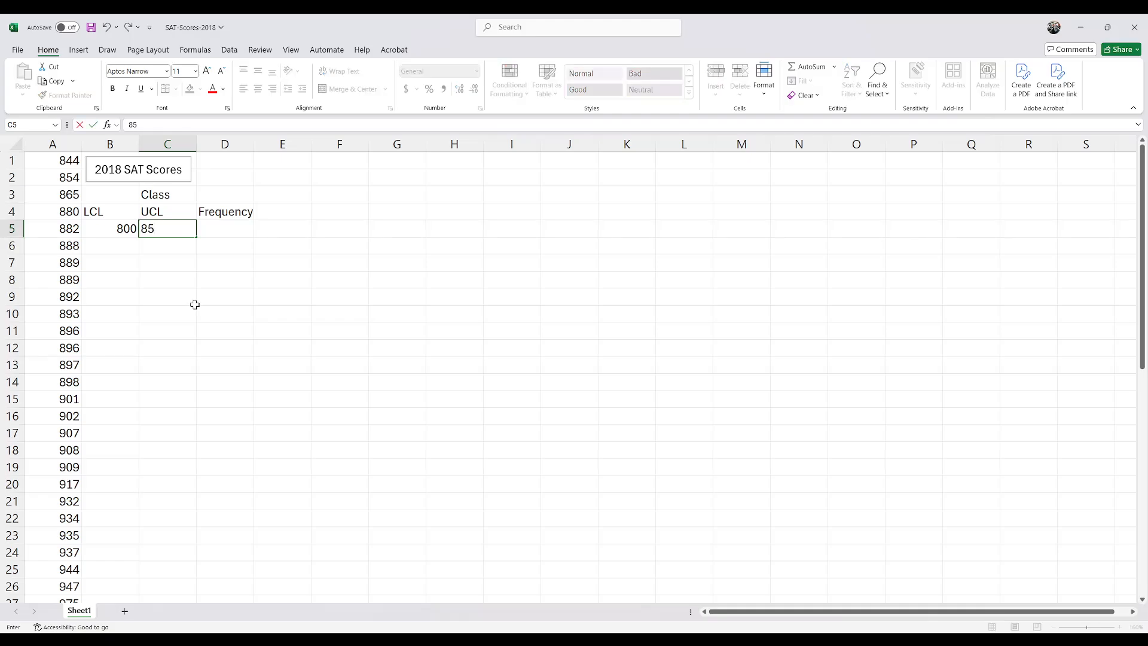
type("0")
key("Return")
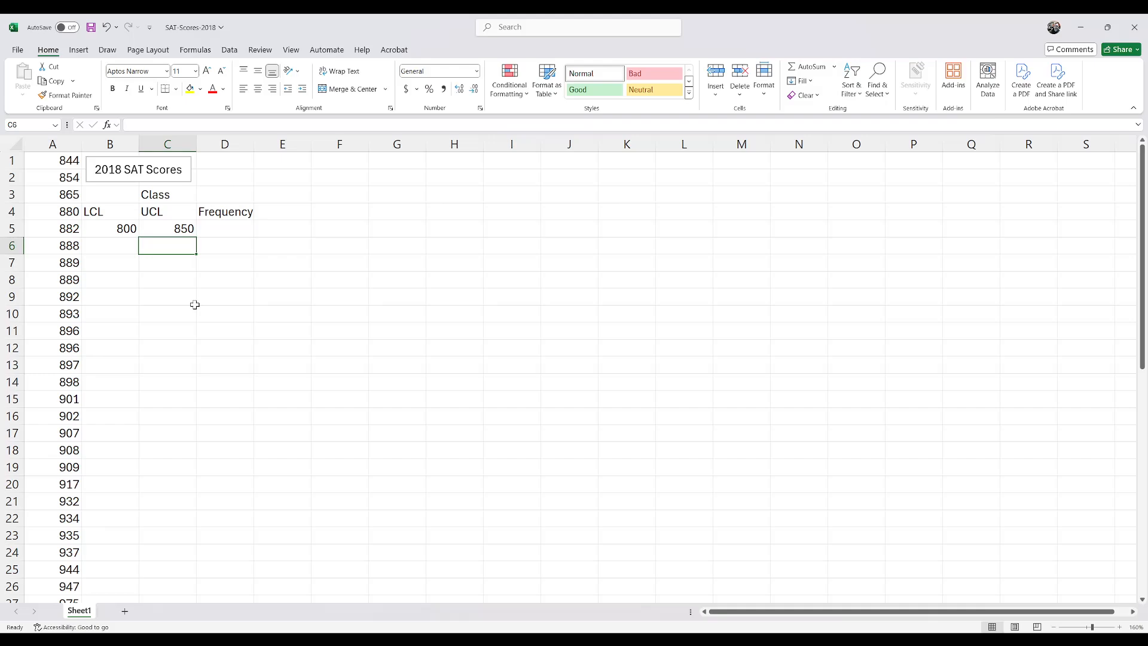
left_click_drag(115, 230, 149, 231)
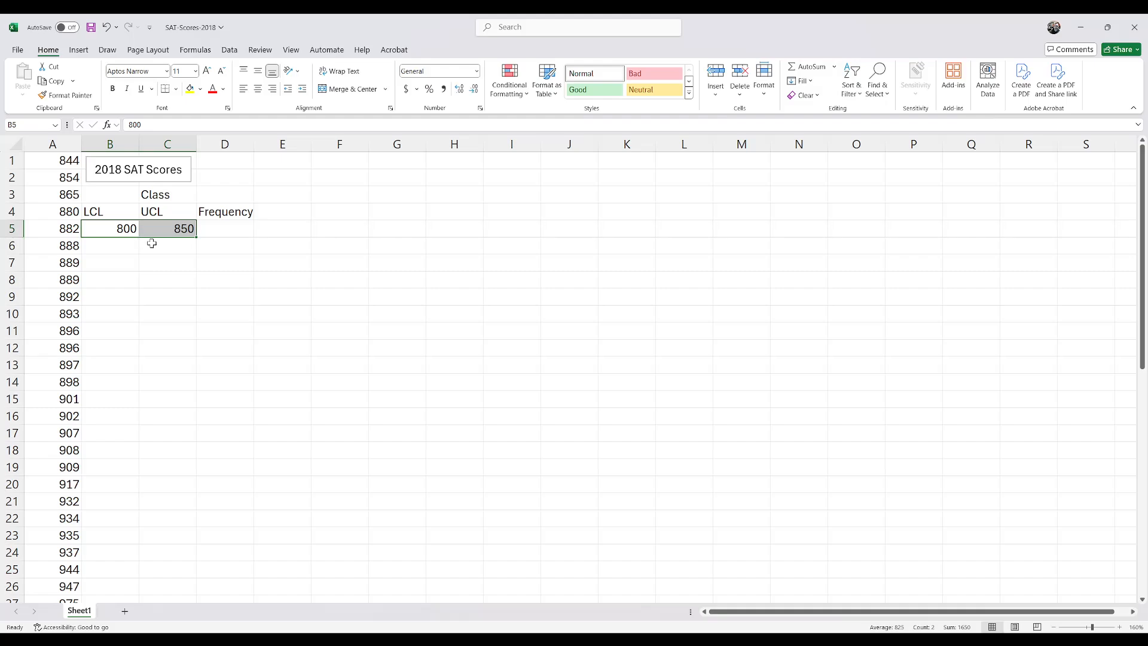
left_click(134, 232)
left_click(162, 229)
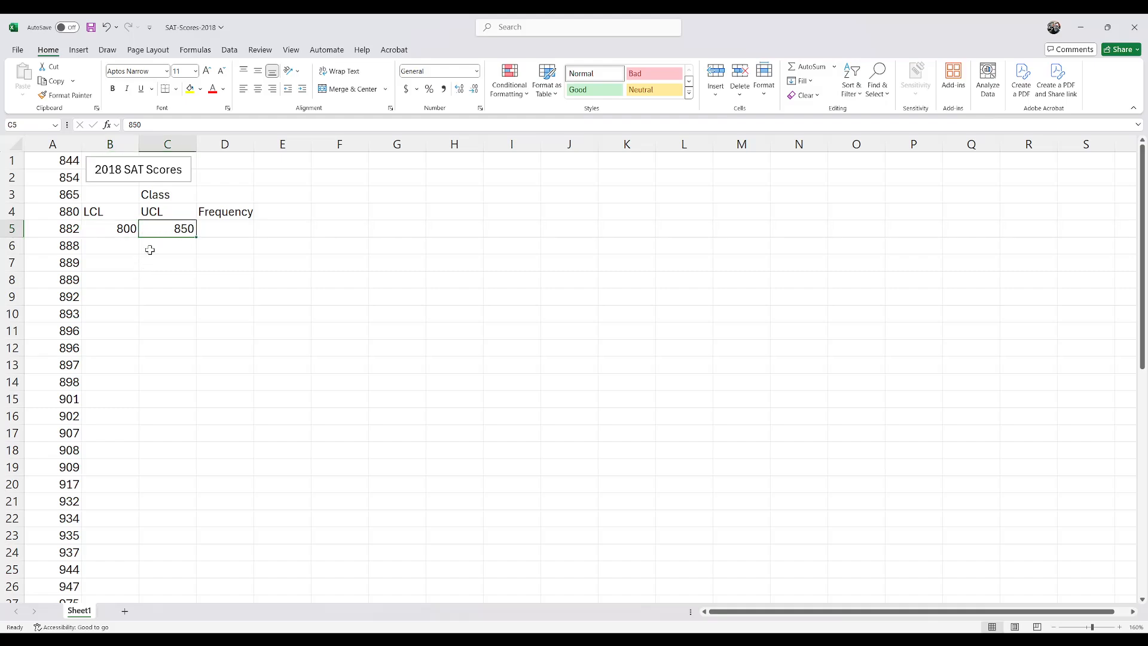
key("Delete")
Step: Enter 850 in B6 as the second class's lower limit and 849 in C5 as the first class's upper limit
left_click(130, 244)
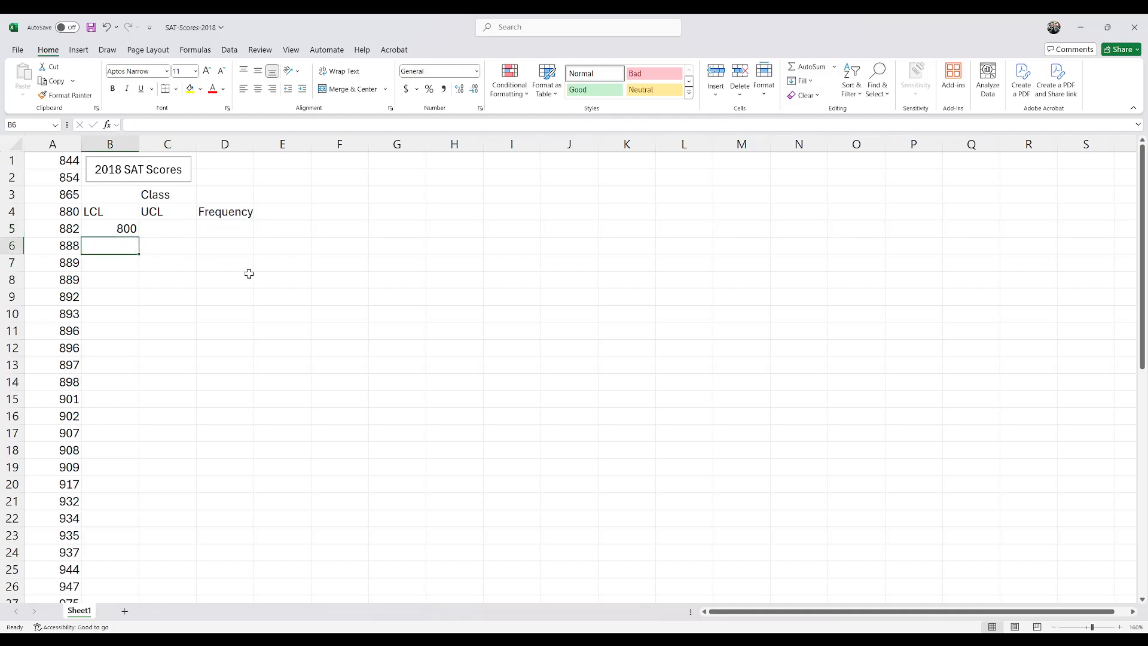
type("850")
key("Return")
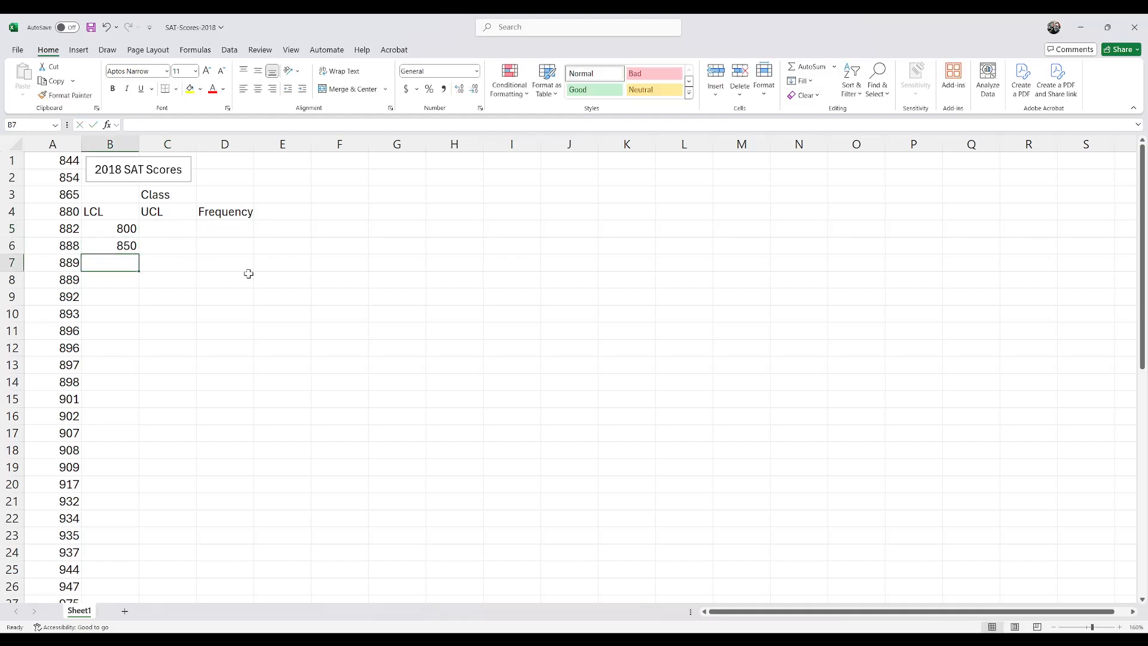
left_click(101, 246)
left_click(177, 228)
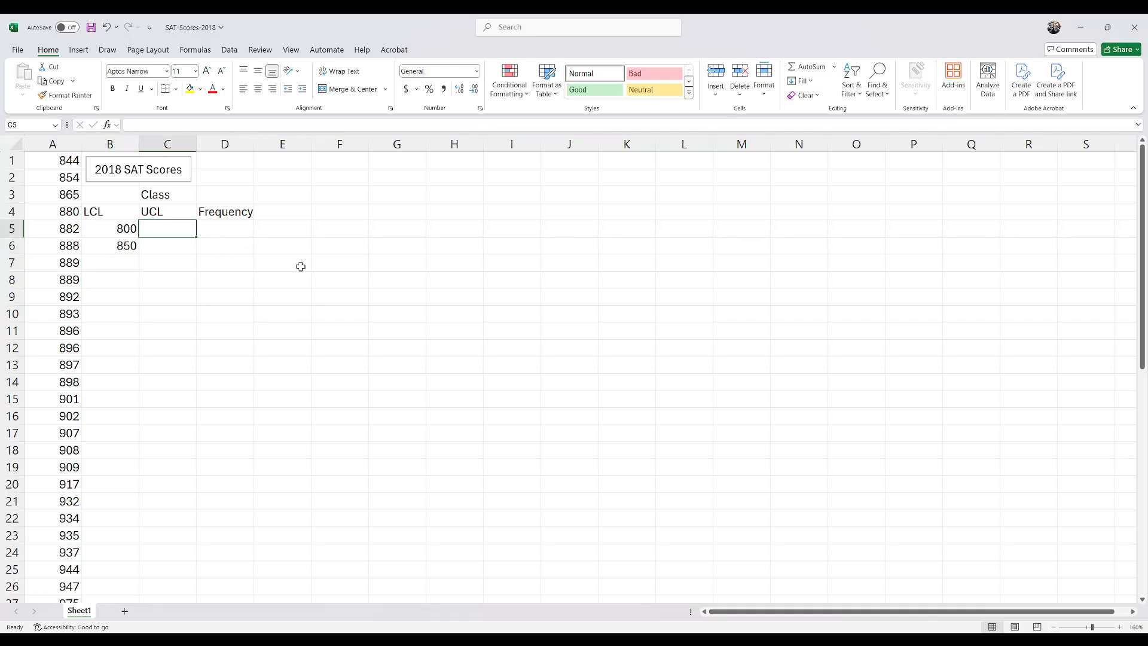
type("84")
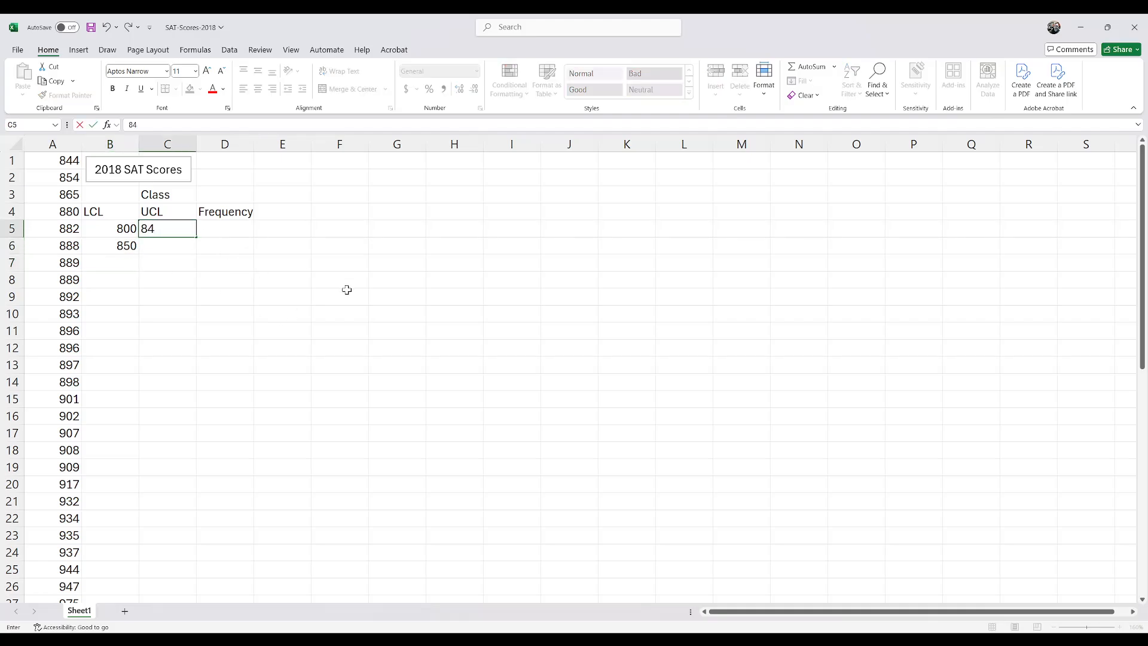
type("9")
key("Return")
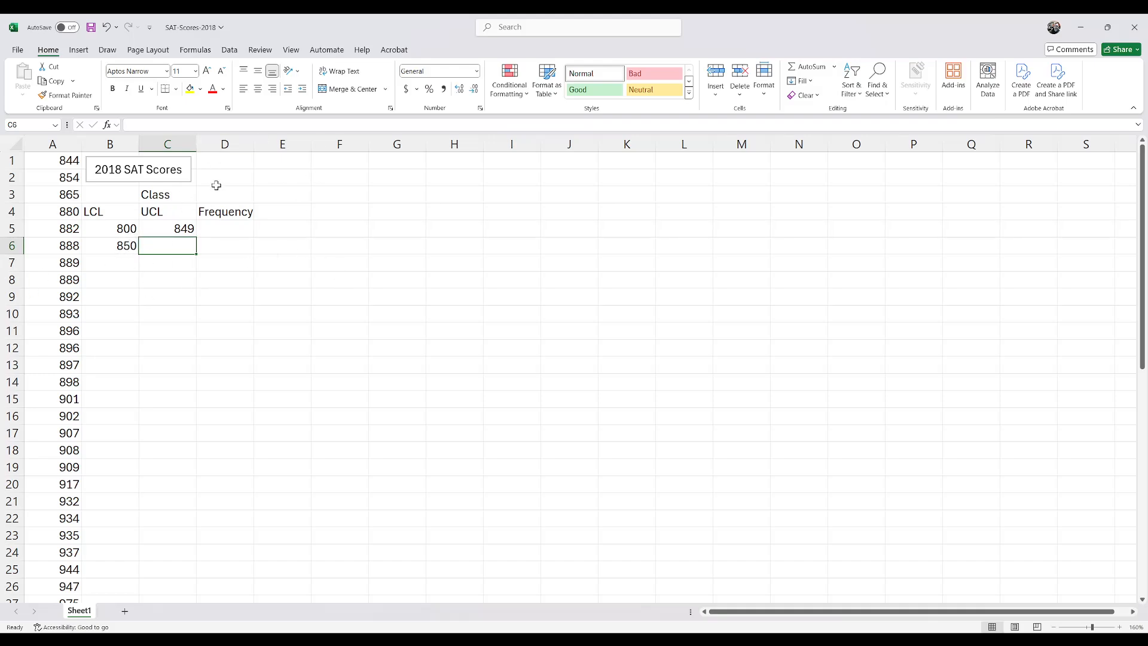
left_click(128, 227)
left_click(161, 229)
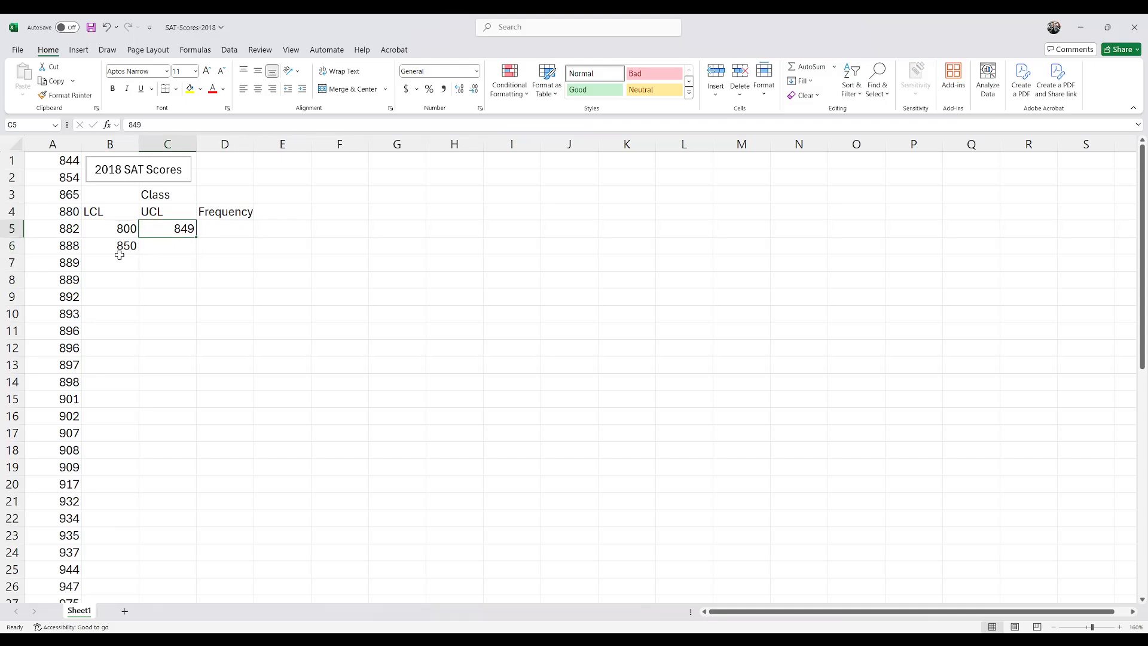
left_click(120, 255)
left_click(127, 231)
left_click(156, 233)
left_click_drag(115, 228, 149, 230)
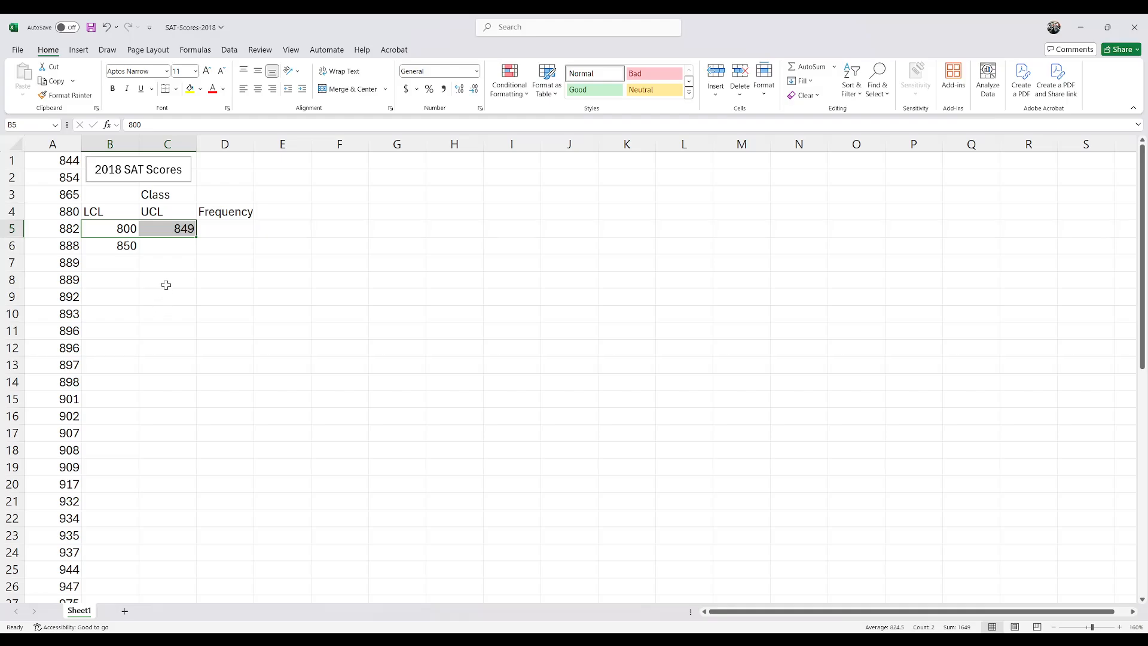
left_click(125, 245)
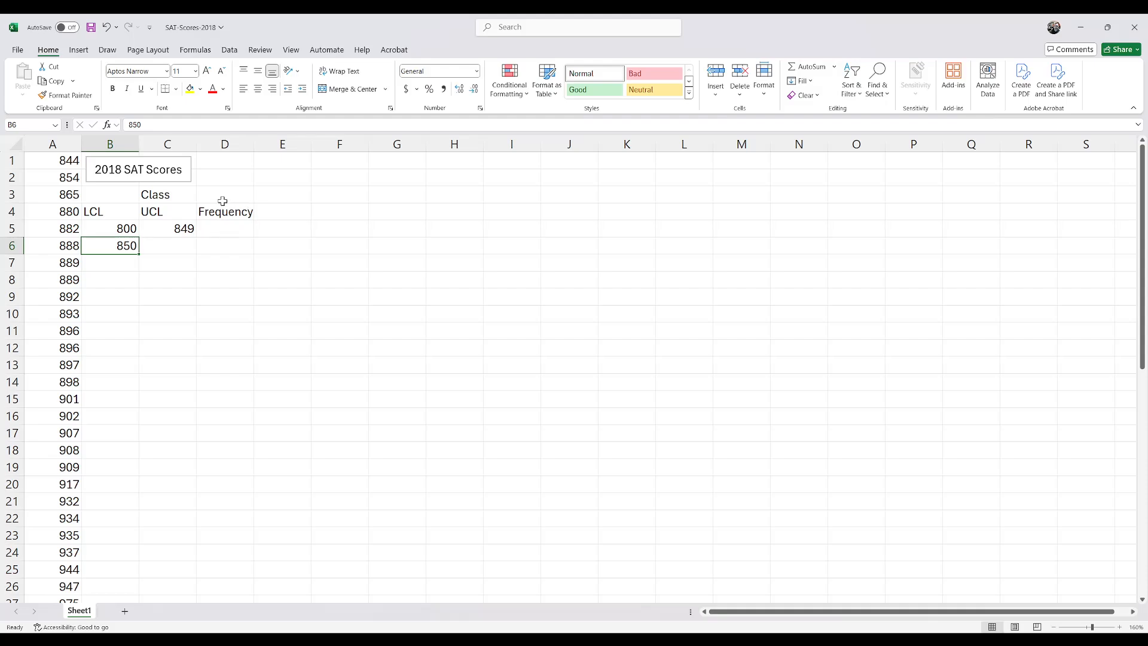
Step: Add a Width label in E1 with the class width 50 beside it in F1
left_click(269, 163)
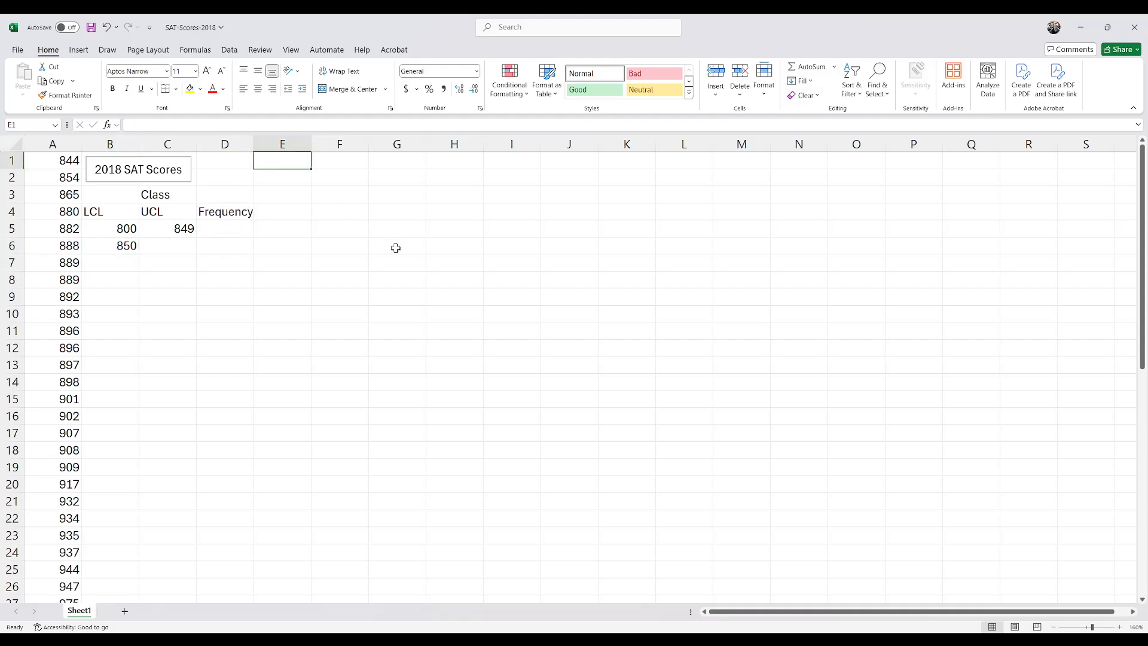
type("Width")
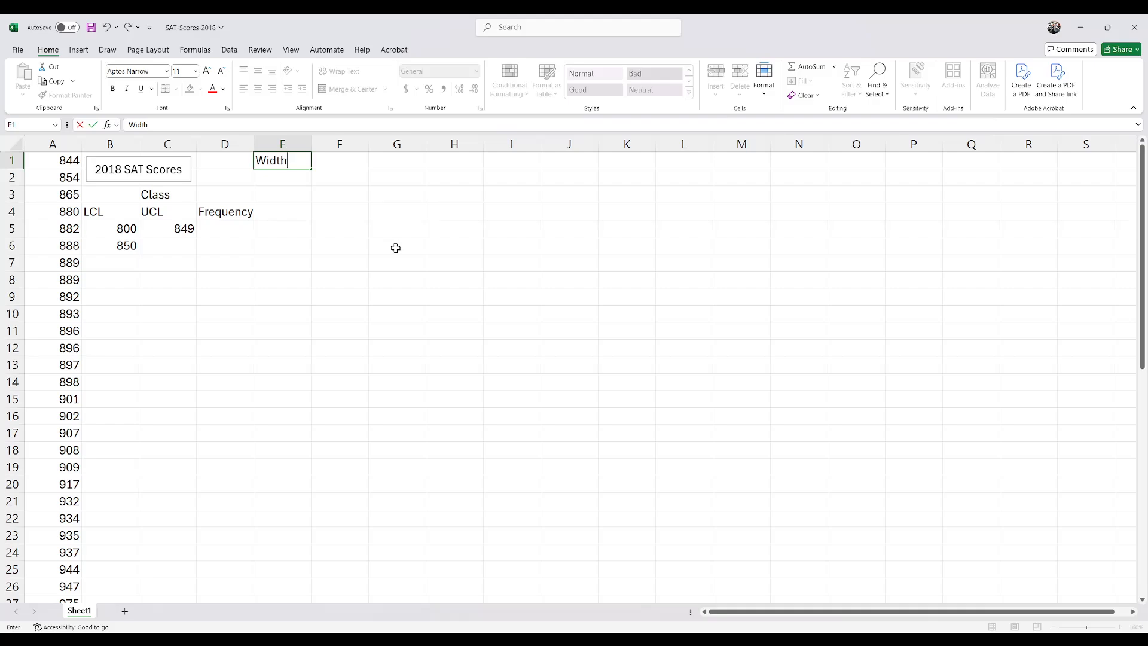
key("Tab")
type("50")
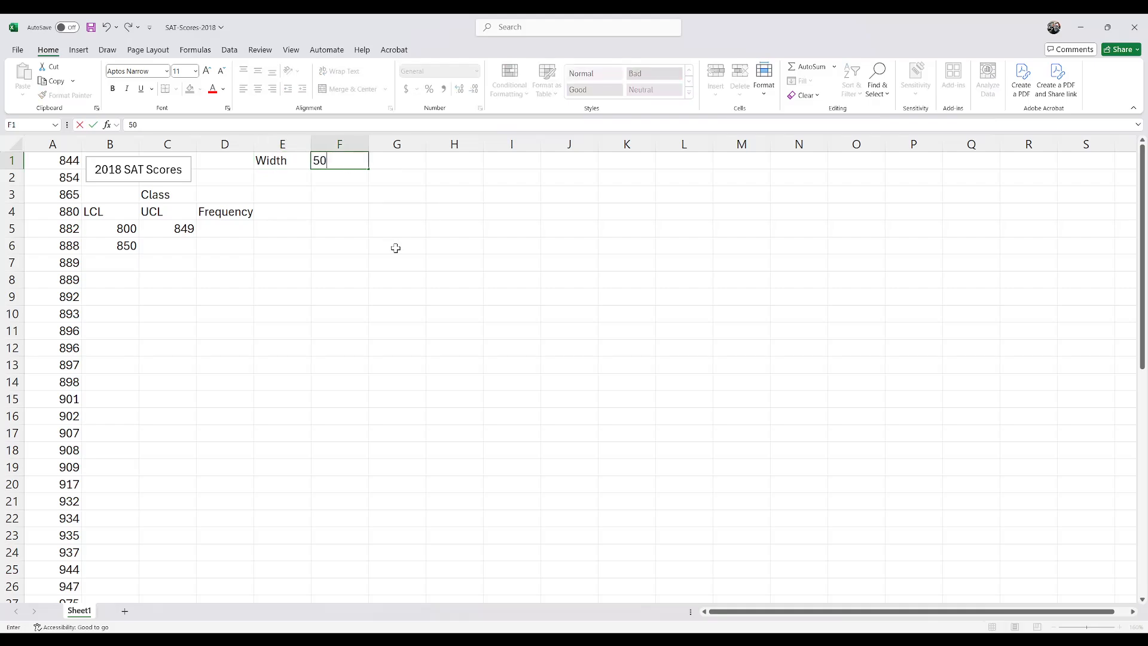
key("Return")
Step: Replace the second class's lower limit in B6 with the formula =B5+F1
left_click(127, 246)
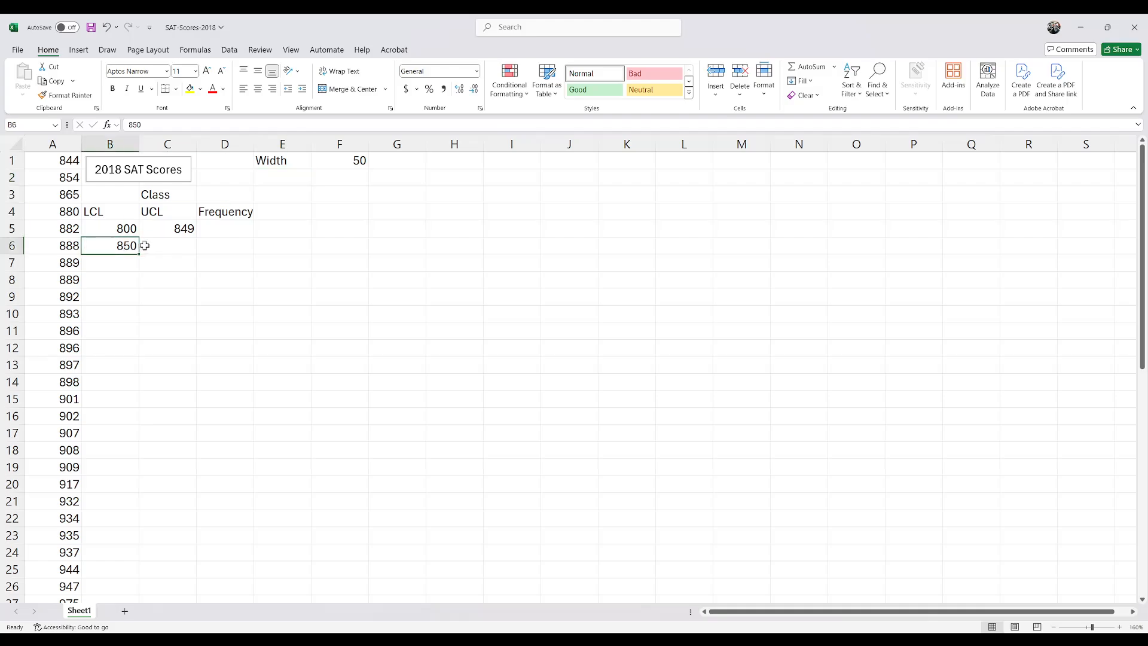
key("Delete")
type("=")
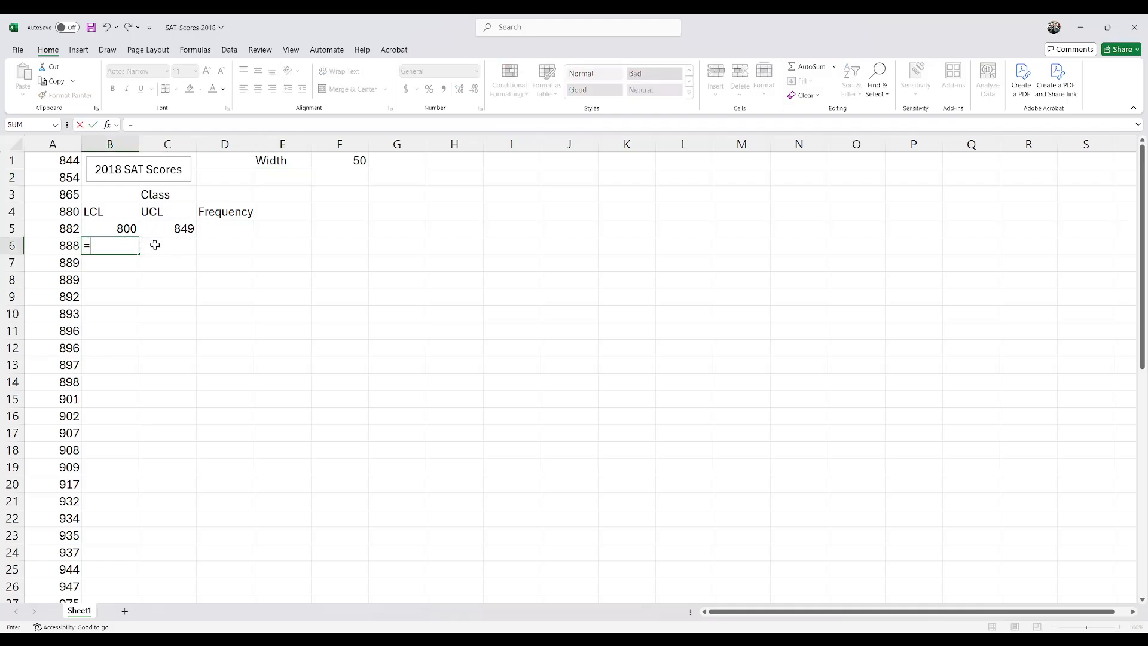
left_click(127, 229)
type("+")
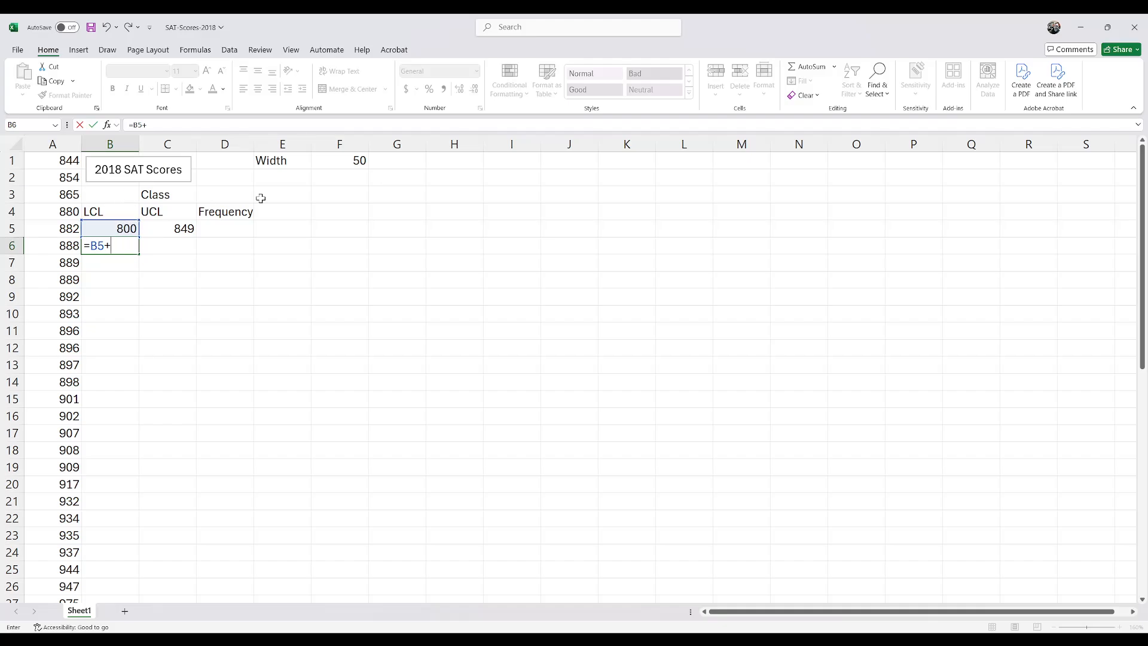
left_click(324, 166)
key("Return")
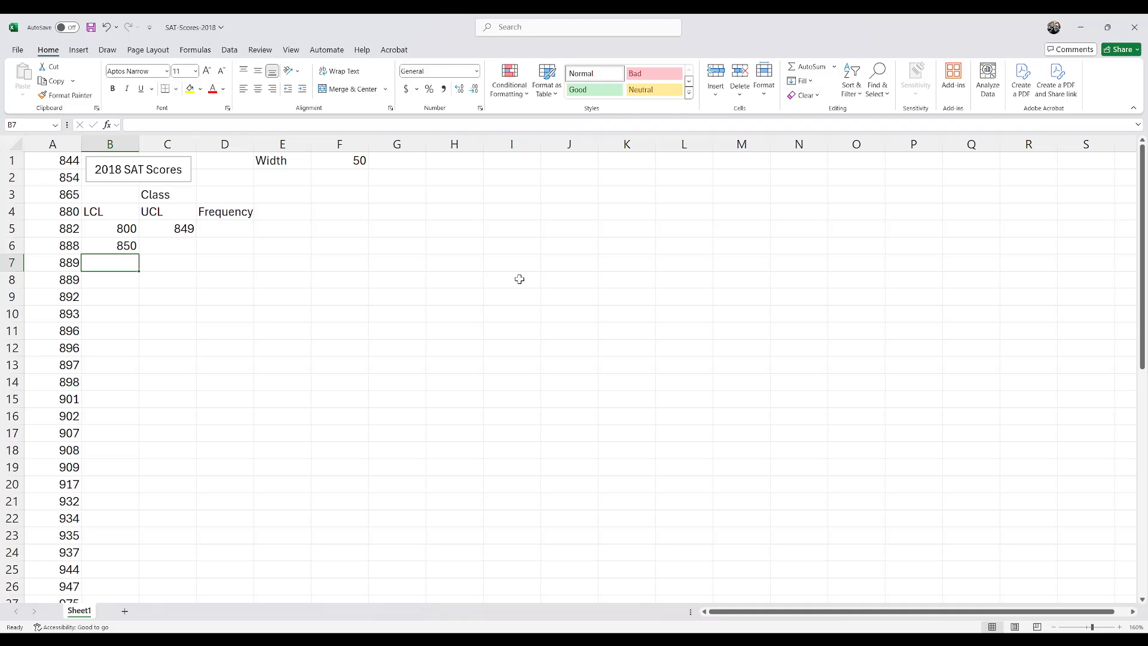
Step: Try filling the B6 formula down to B11, check the copied references, and clear B7:B11 again
left_click(124, 245)
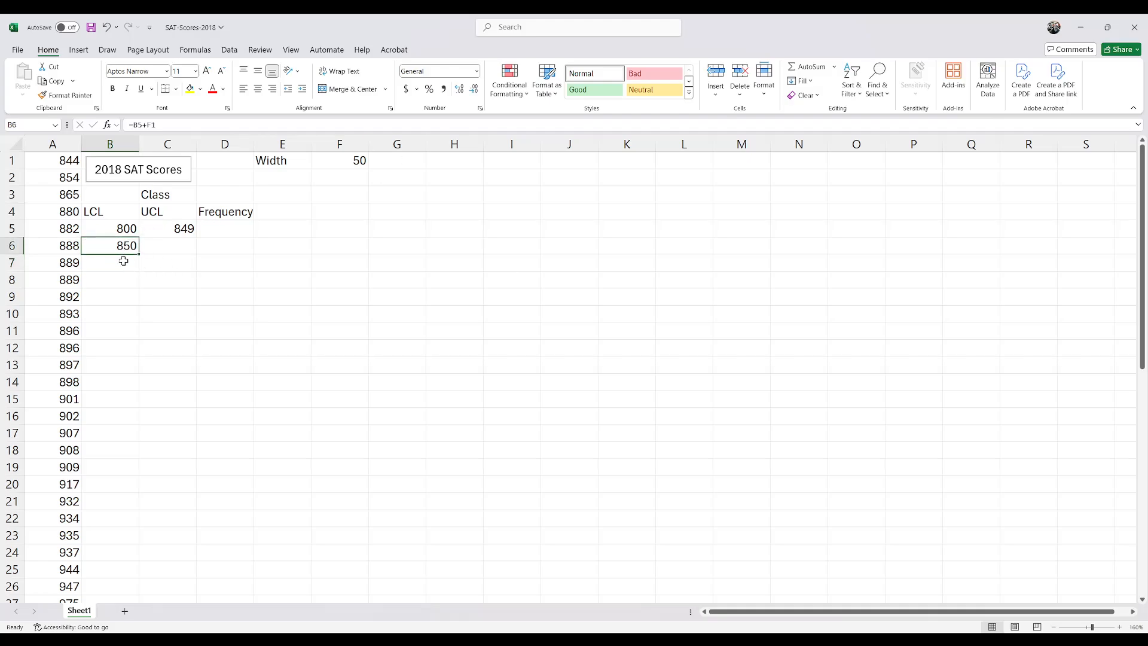
left_click_drag(138, 254, 138, 336)
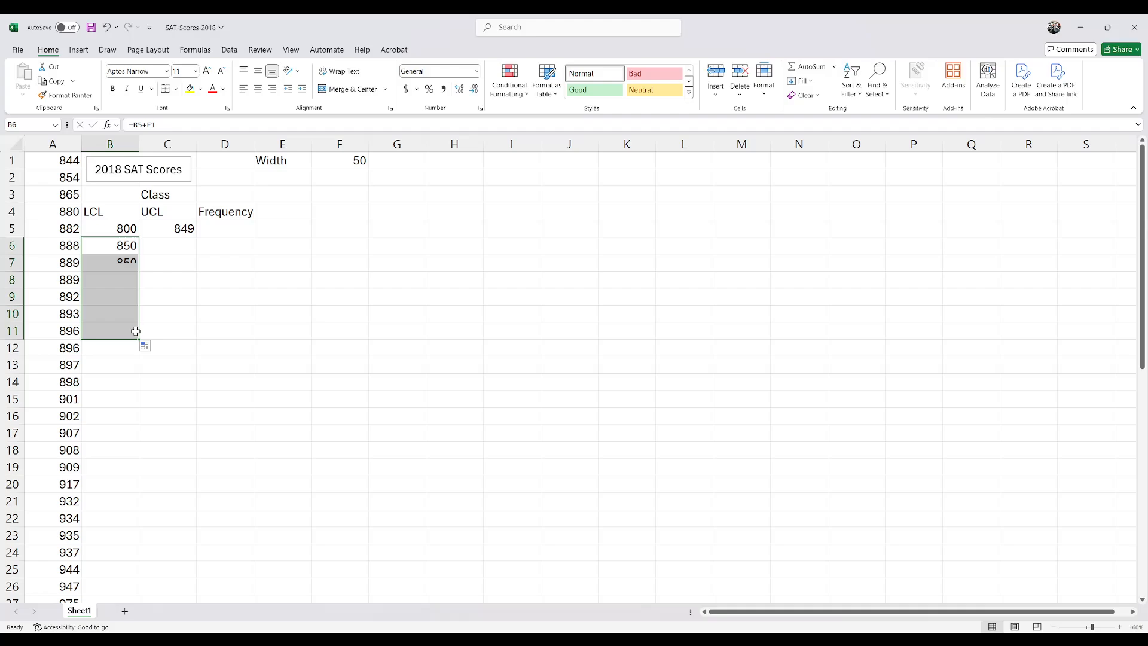
double_click(117, 262)
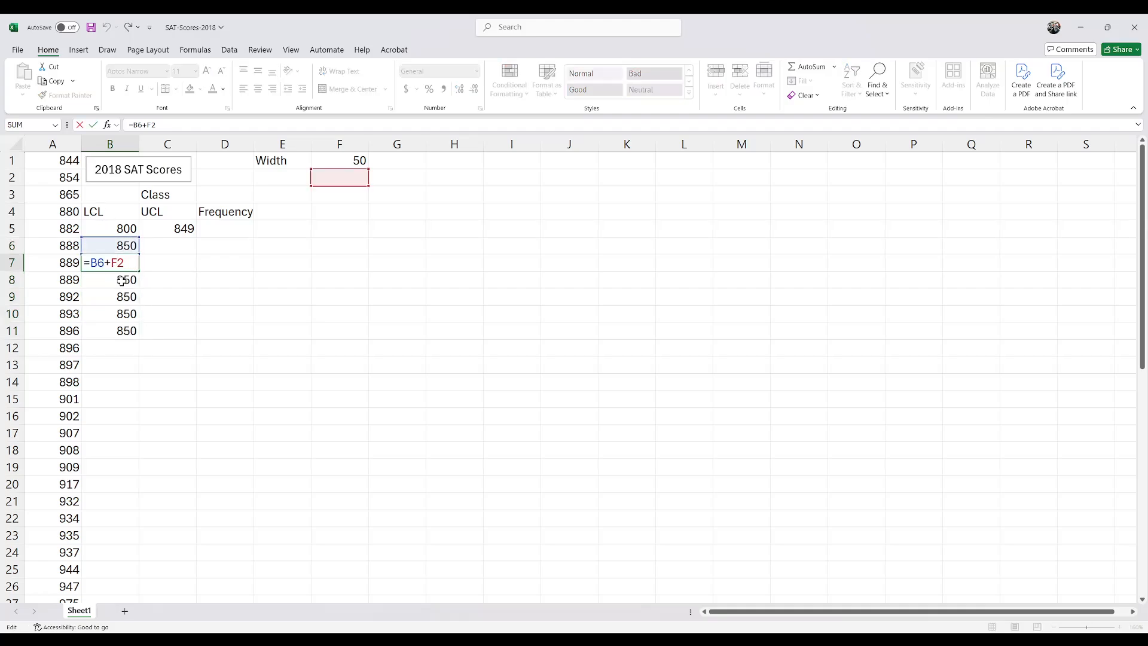
key("Escape")
double_click(120, 281)
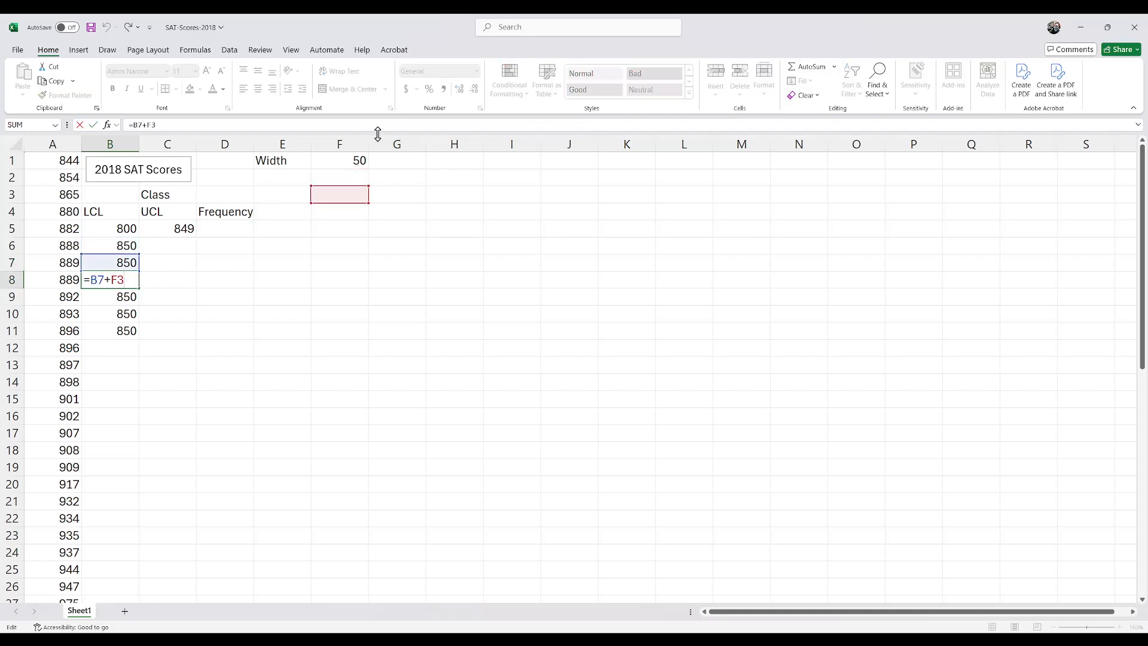
key("Escape")
left_click_drag(123, 265, 131, 335)
key("Delete")
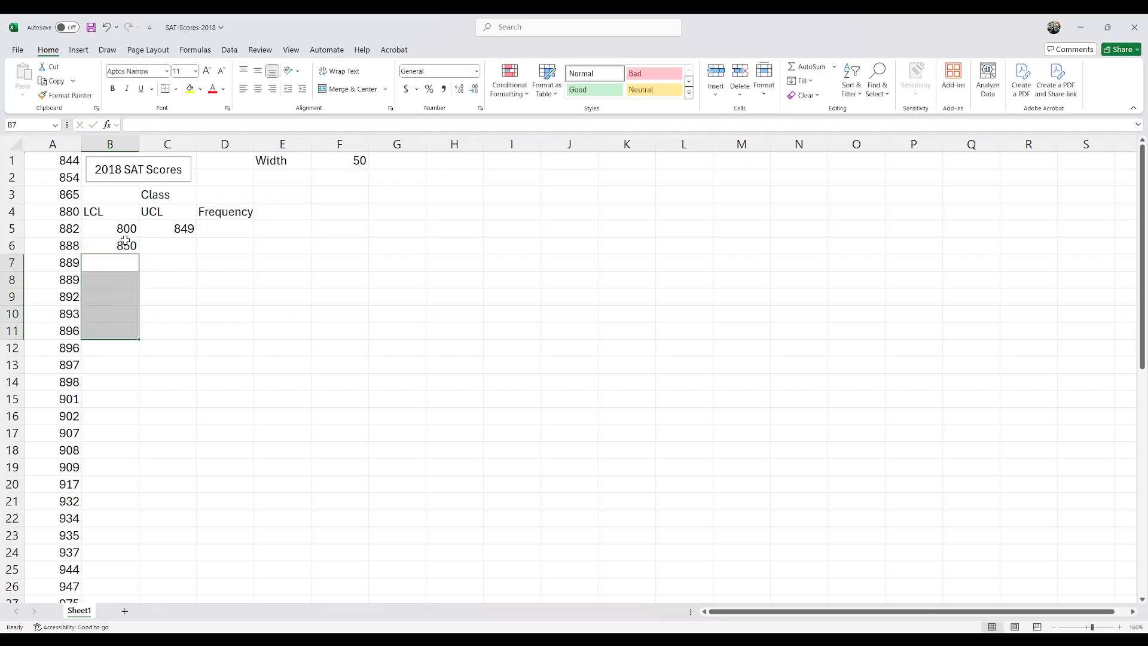
Step: Make the width reference in B6 absolute so the formula reads =B5+$F$1
left_click(123, 245)
double_click(124, 245)
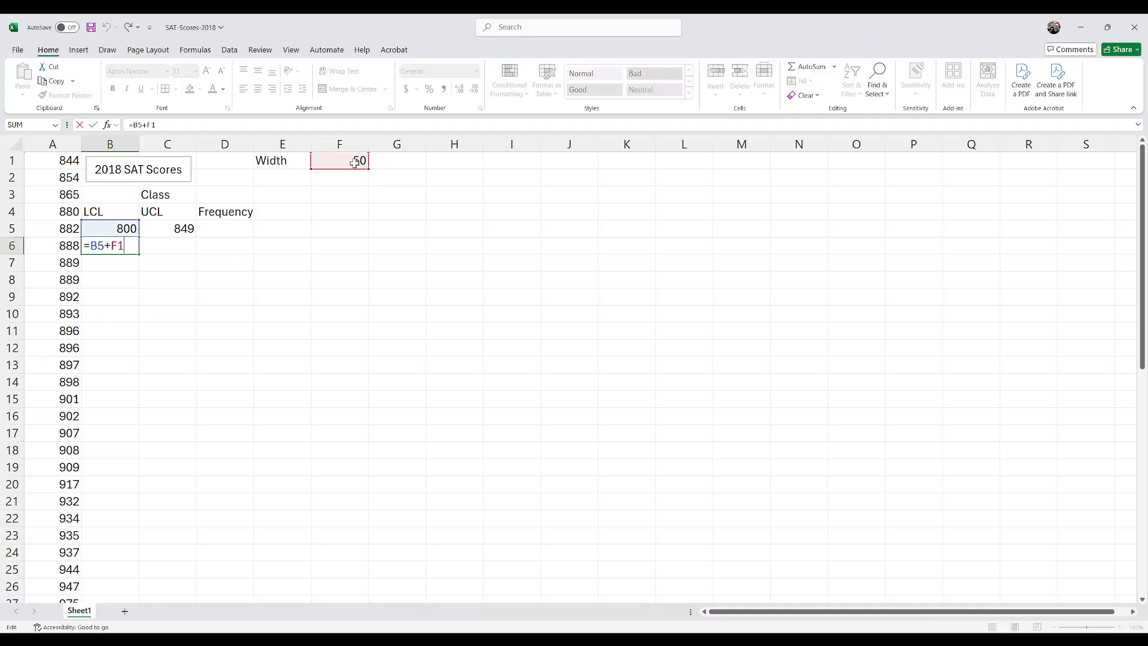
key("F4")
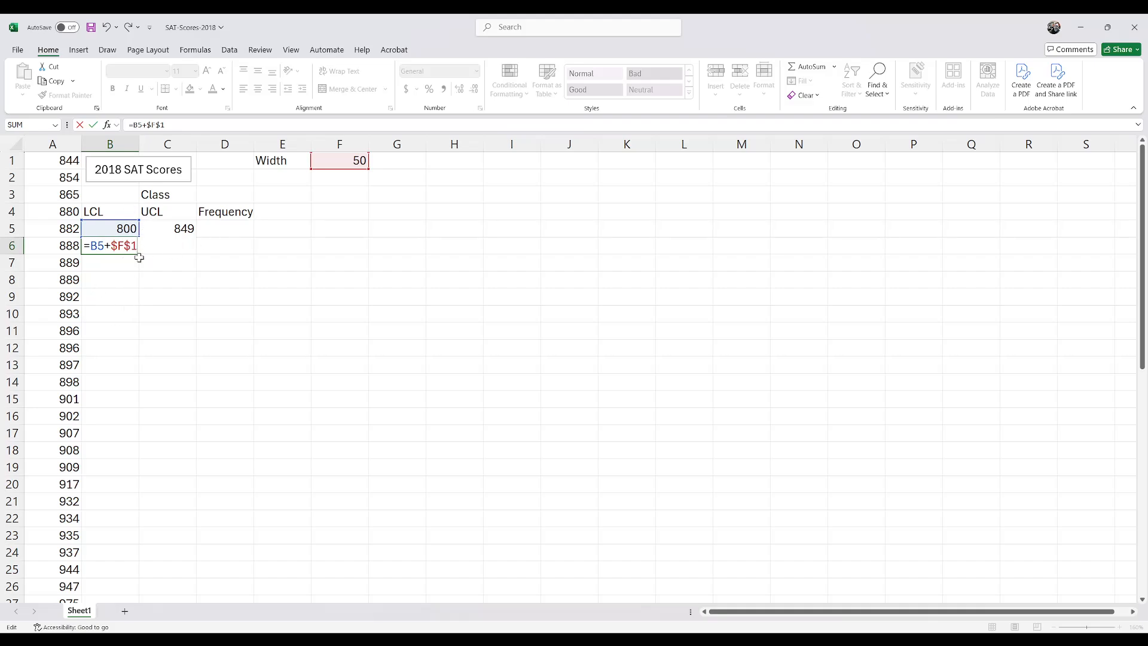
key("ctrl+Return")
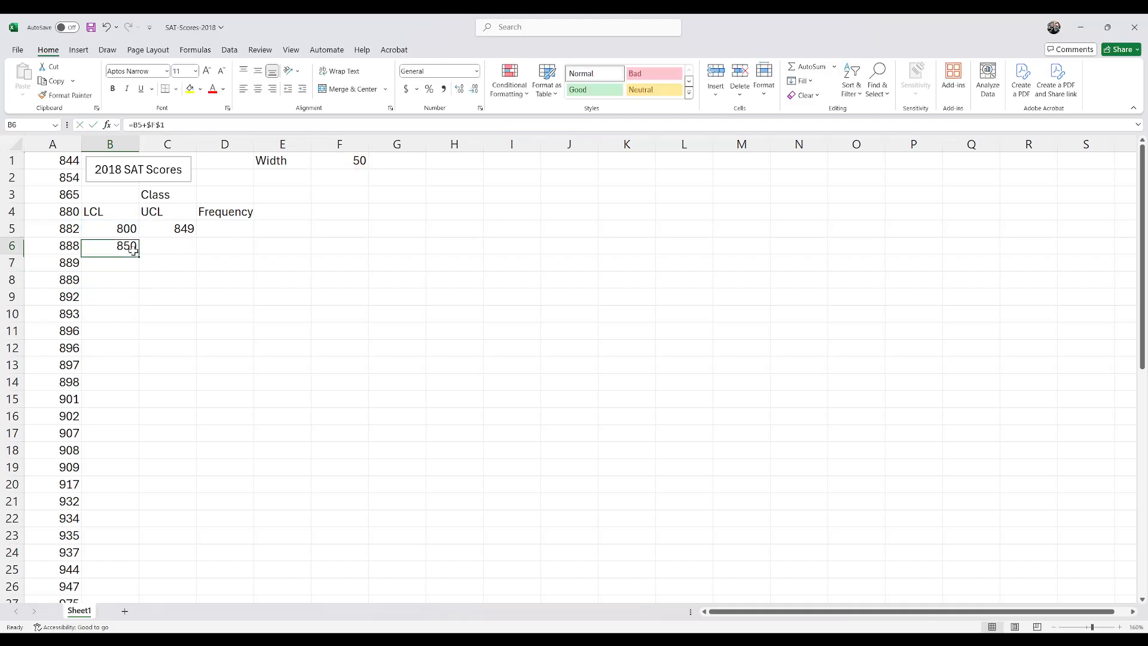
Step: Fill the lower limit formula from B6 down through B12
left_click(357, 163)
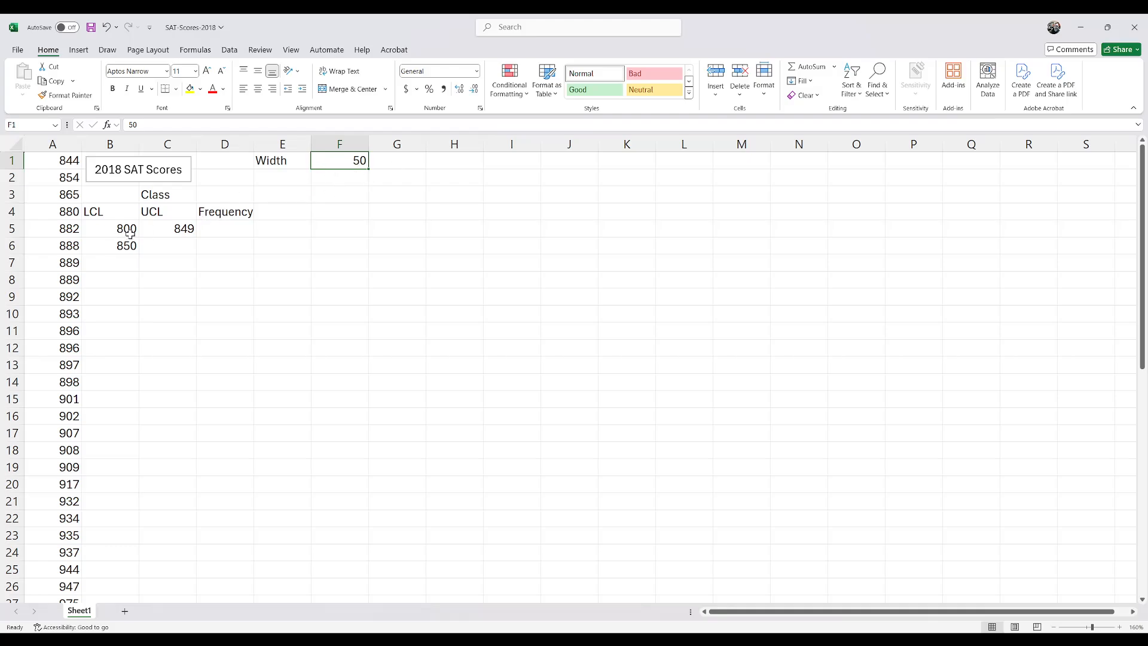
scroll(96, 301, "down", 7)
scroll(120, 263, "up", 7)
left_click(122, 243)
double_click(147, 248)
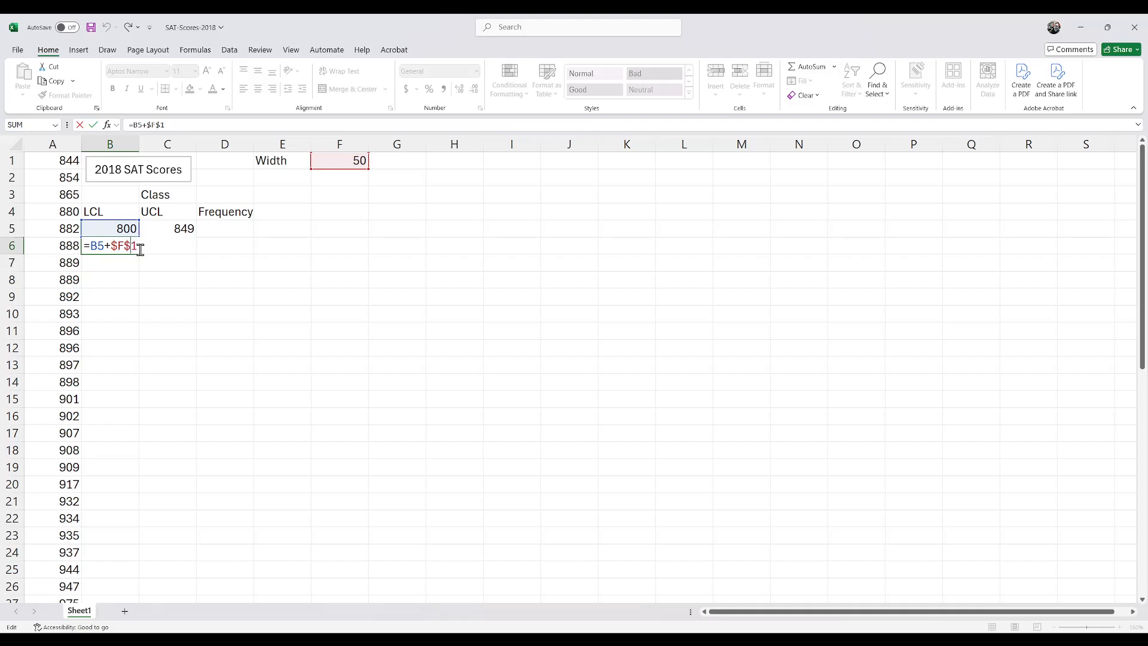
key("Escape")
left_click_drag(141, 253, 141, 354)
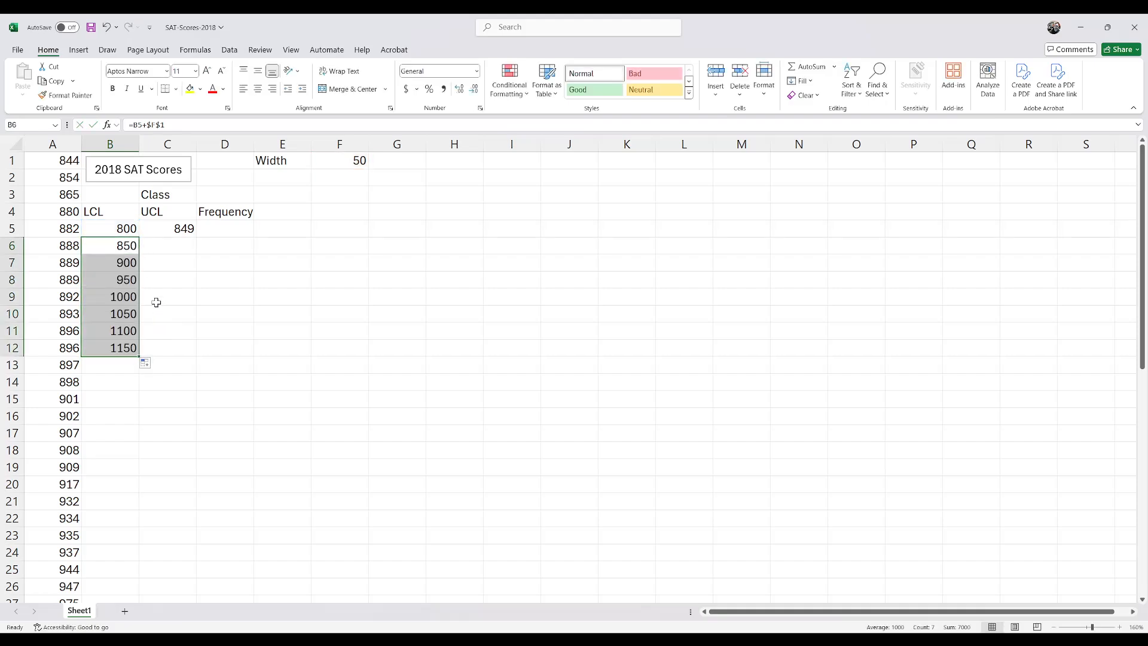
Step: Examine the filled lower limit formulas in B7:B12 and compare the last limits with the highest score in column A
left_click(118, 264)
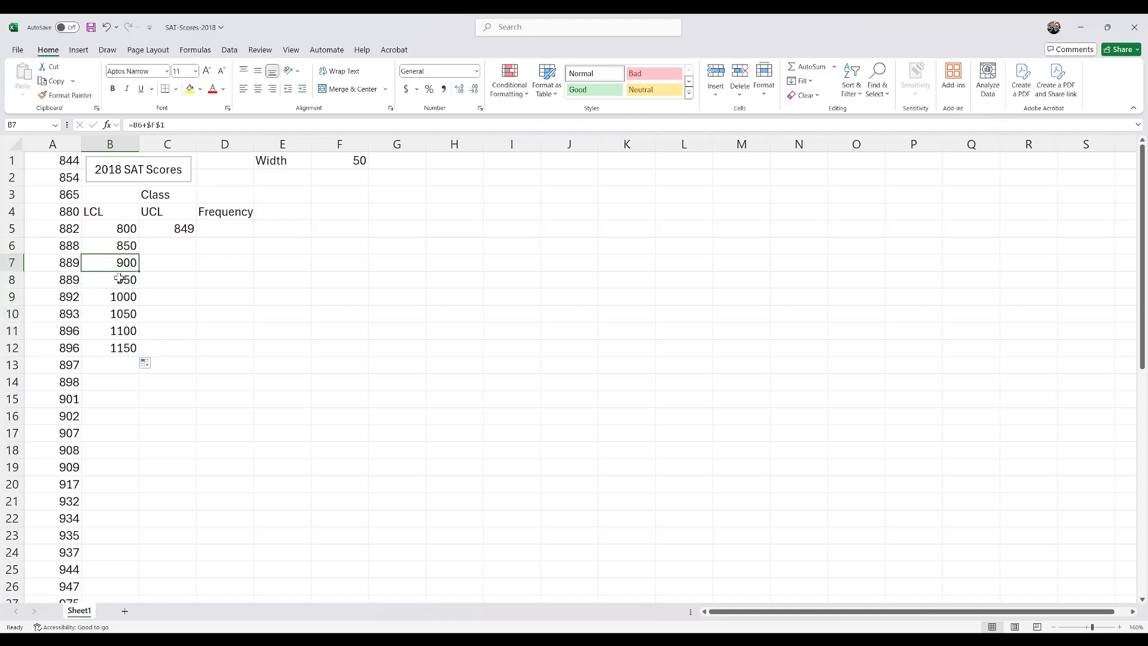
left_click(121, 278)
left_click(120, 294)
left_click(122, 313)
left_click(128, 349)
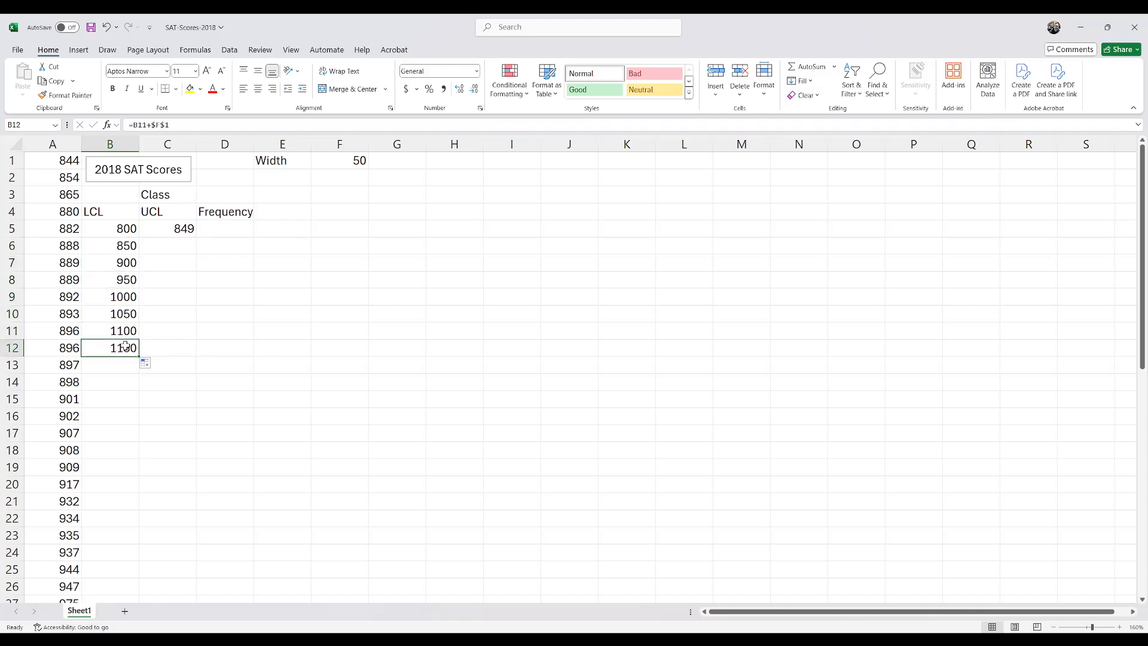
scroll(125, 351, "down", 11)
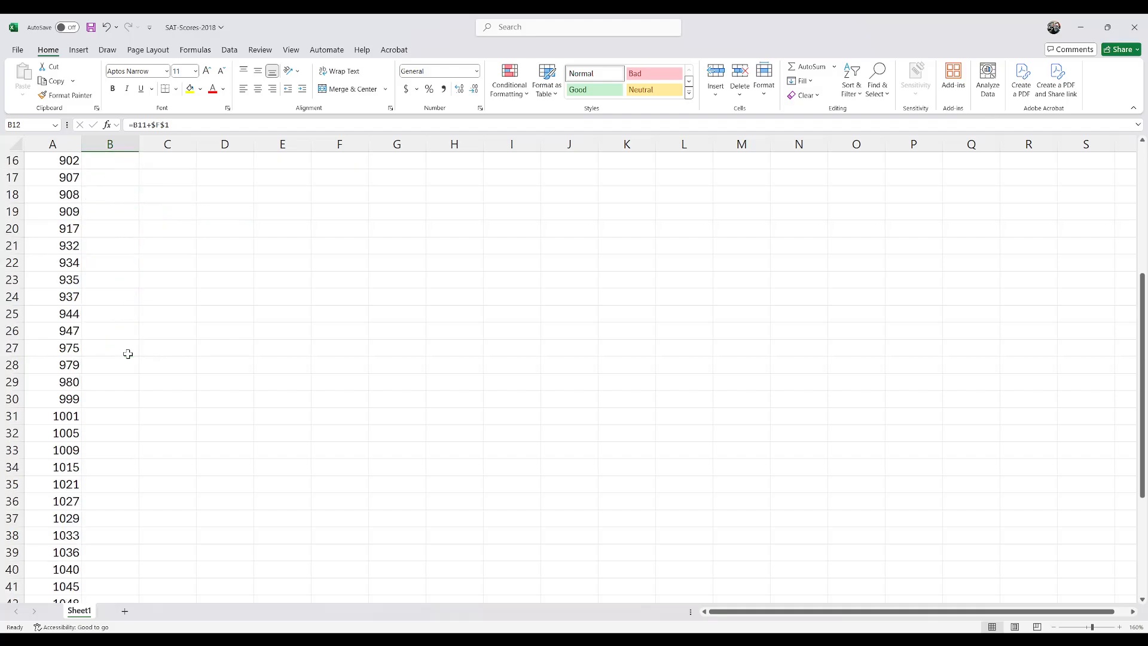
left_click(75, 433)
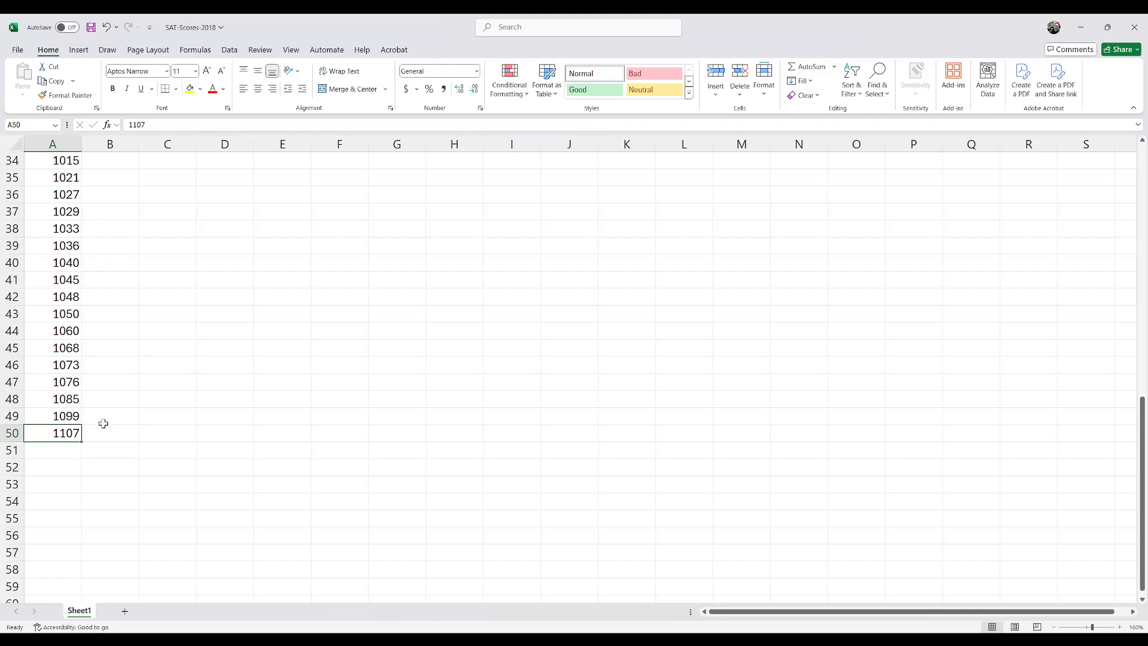
scroll(106, 422, "up", 11)
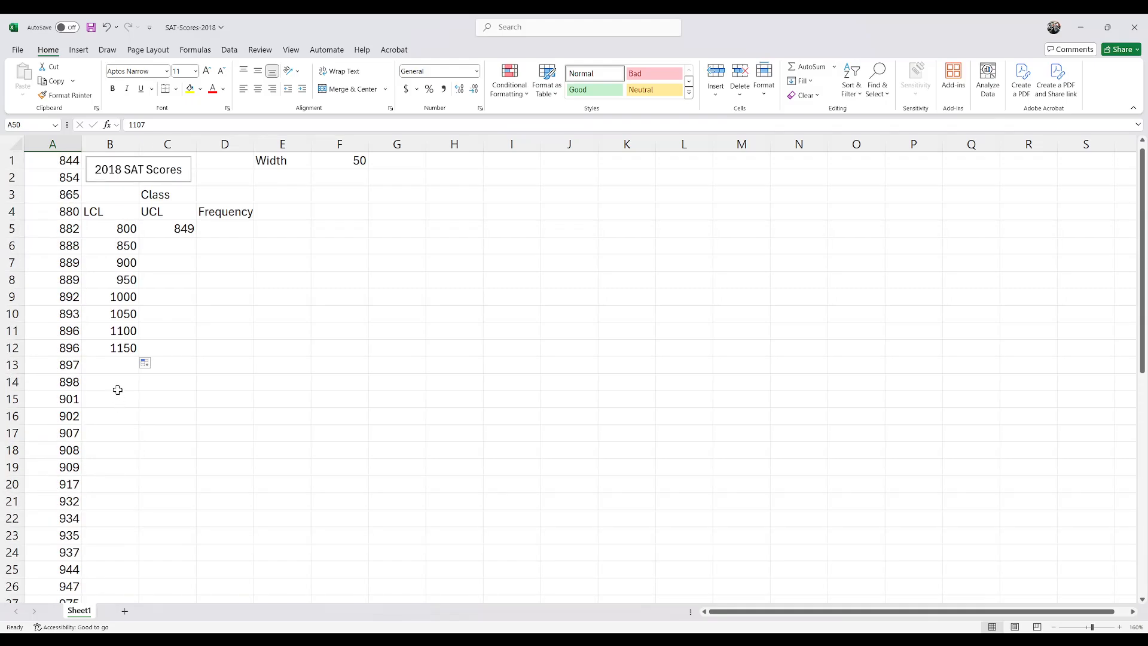
left_click(123, 349)
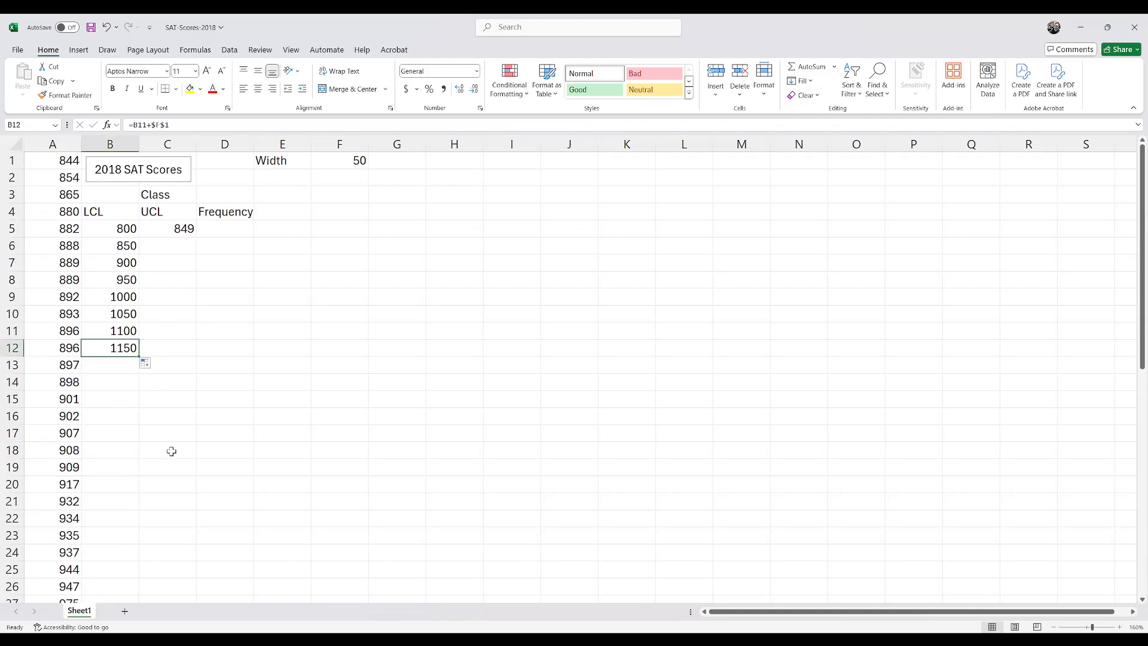
Step: Try 1149 in C11 as the upper limit of the class starting at 1100
left_click(154, 330)
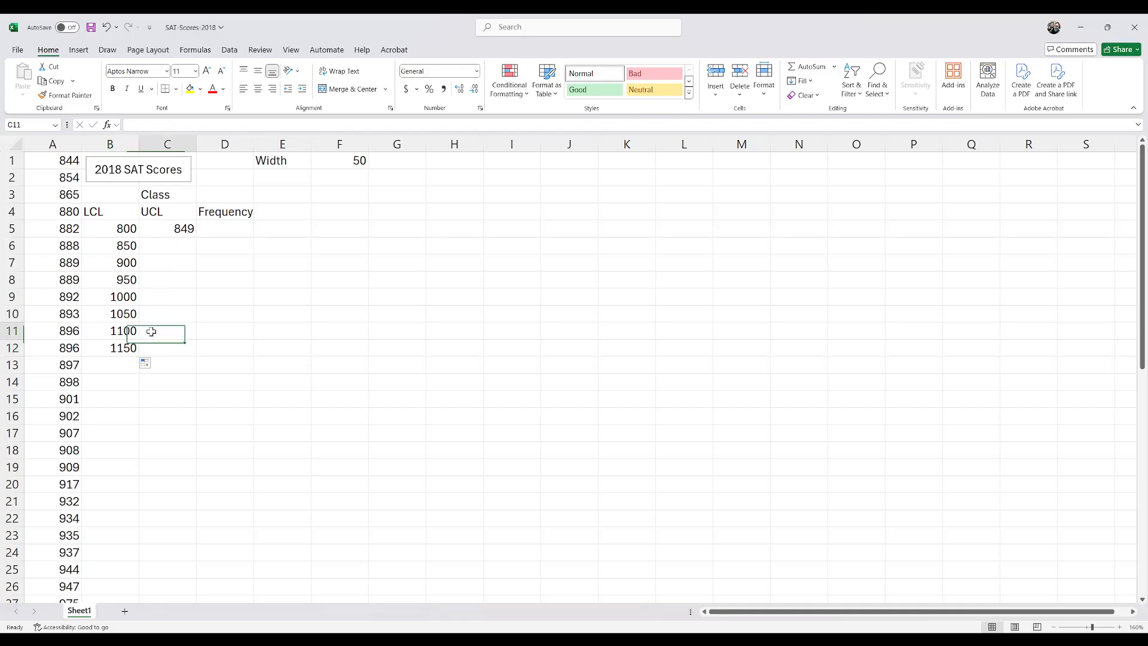
type("11")
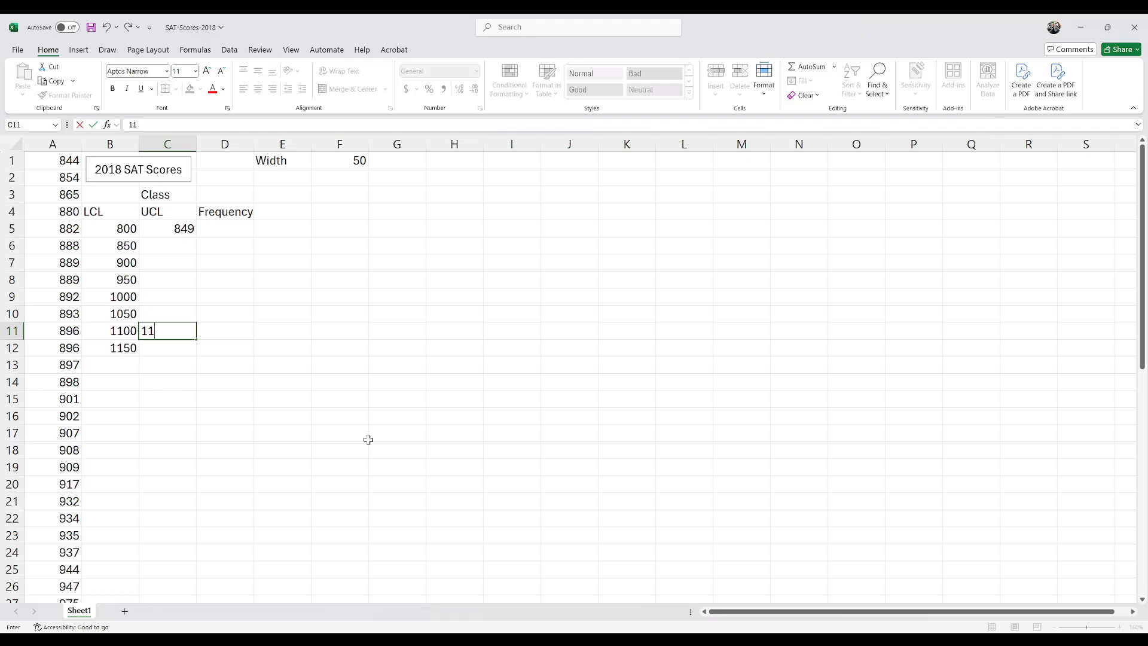
type("49")
key("Return")
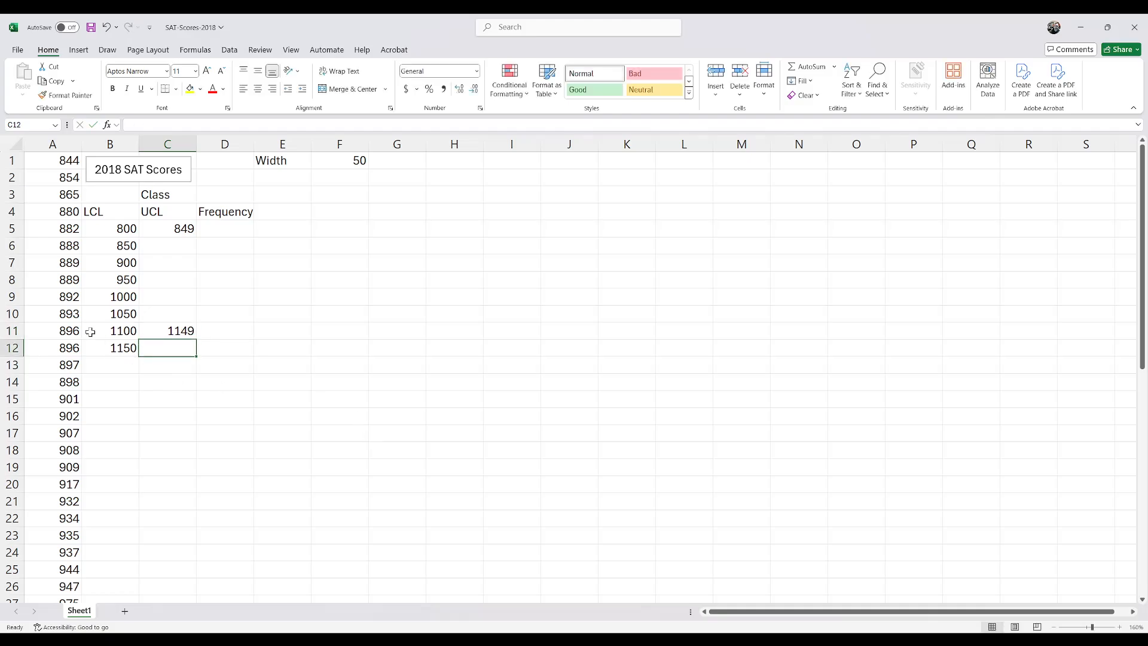
left_click_drag(150, 333, 119, 333)
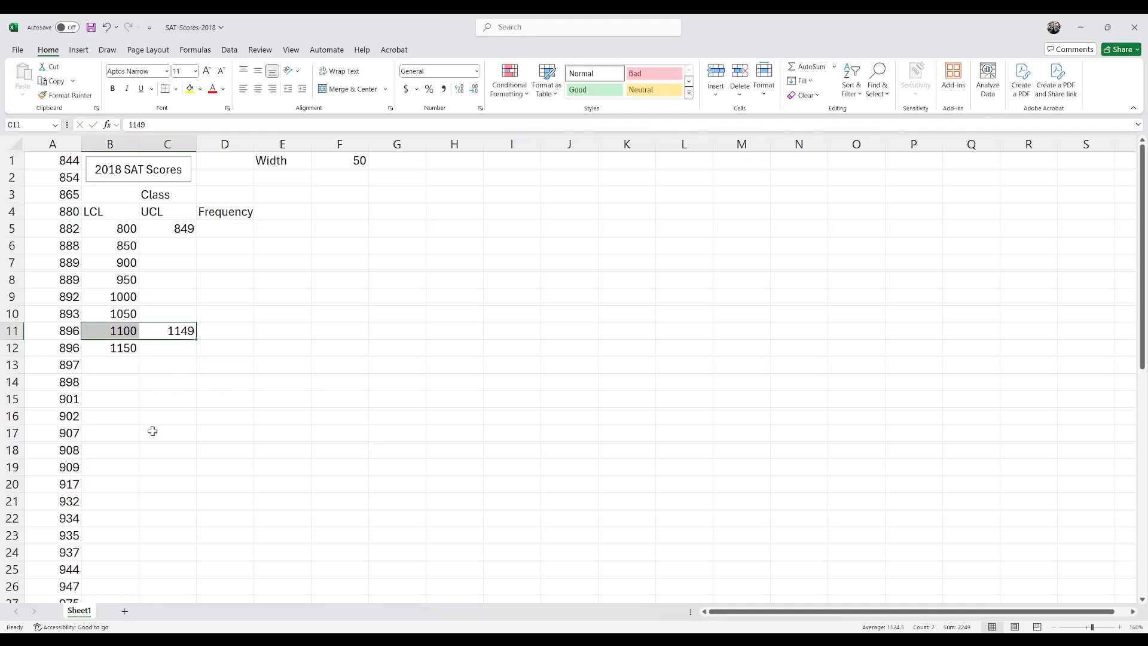
Step: Clear the extra lower limit in B12 and the typed upper limits in C11 and C5
left_click(124, 347)
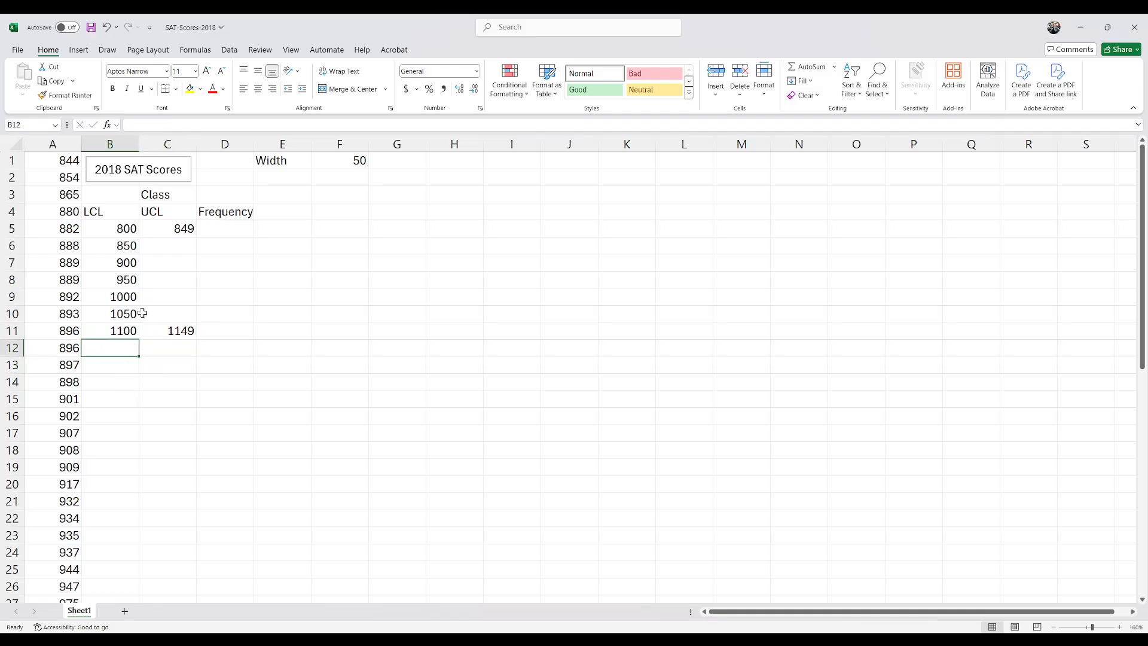
left_click(163, 333)
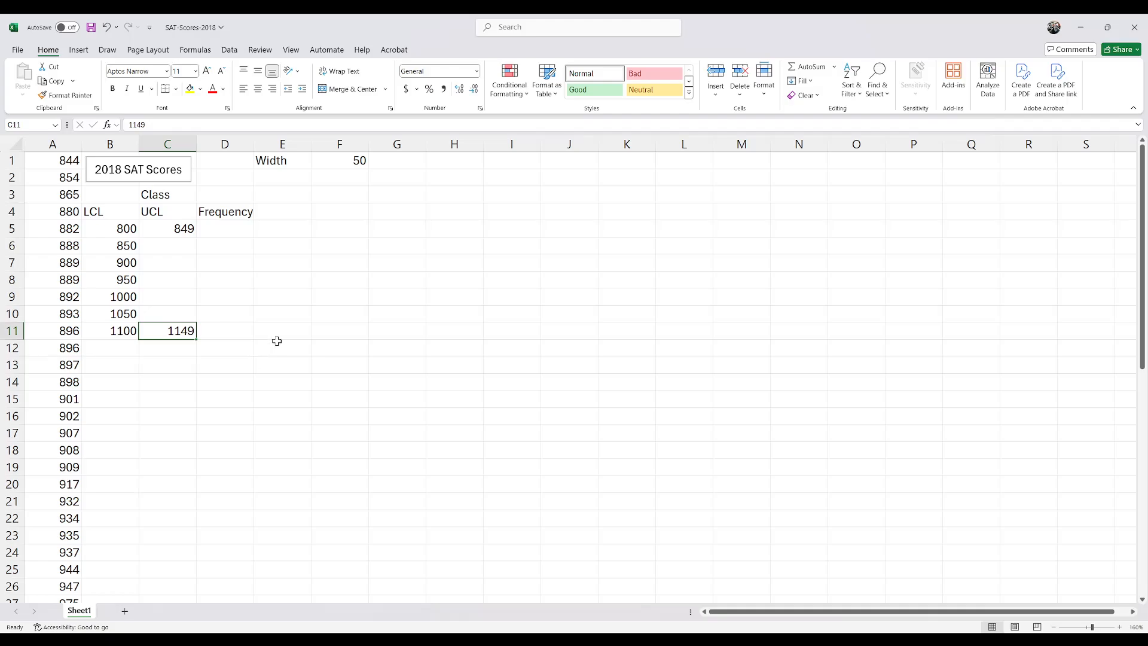
key("ctrl+z")
key("ctrl+z")
key("ctrl+z")
key("ctrl+z")
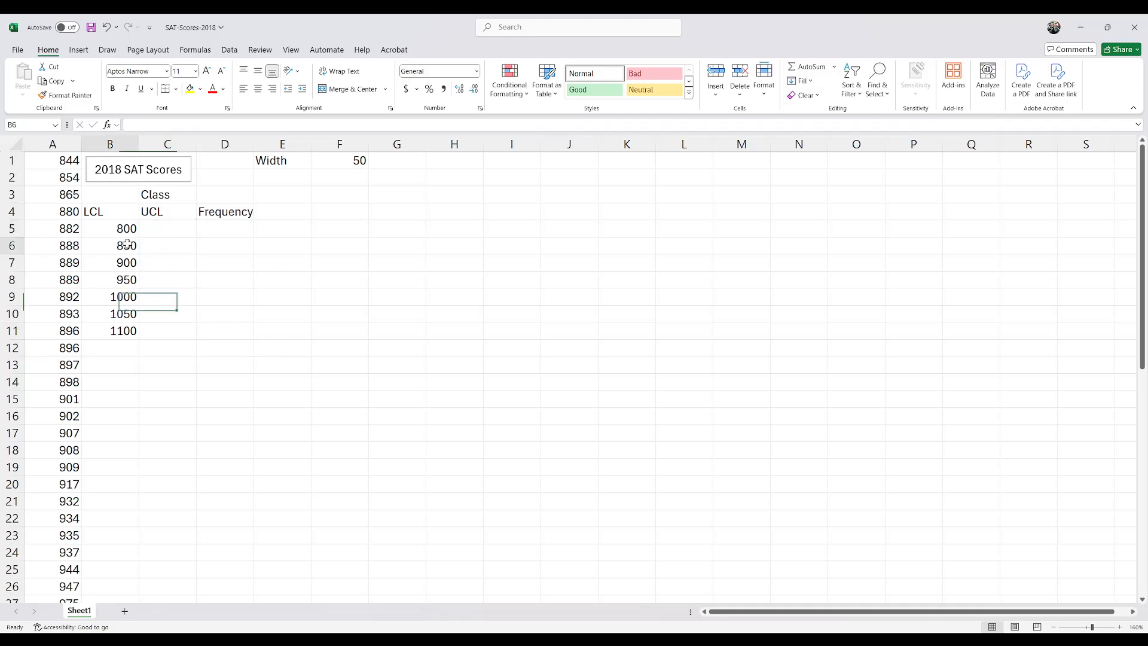
Step: Enter the formula =B6-1 in C5 for the first class's upper limit
left_click_drag(122, 229, 123, 328)
left_click(128, 246)
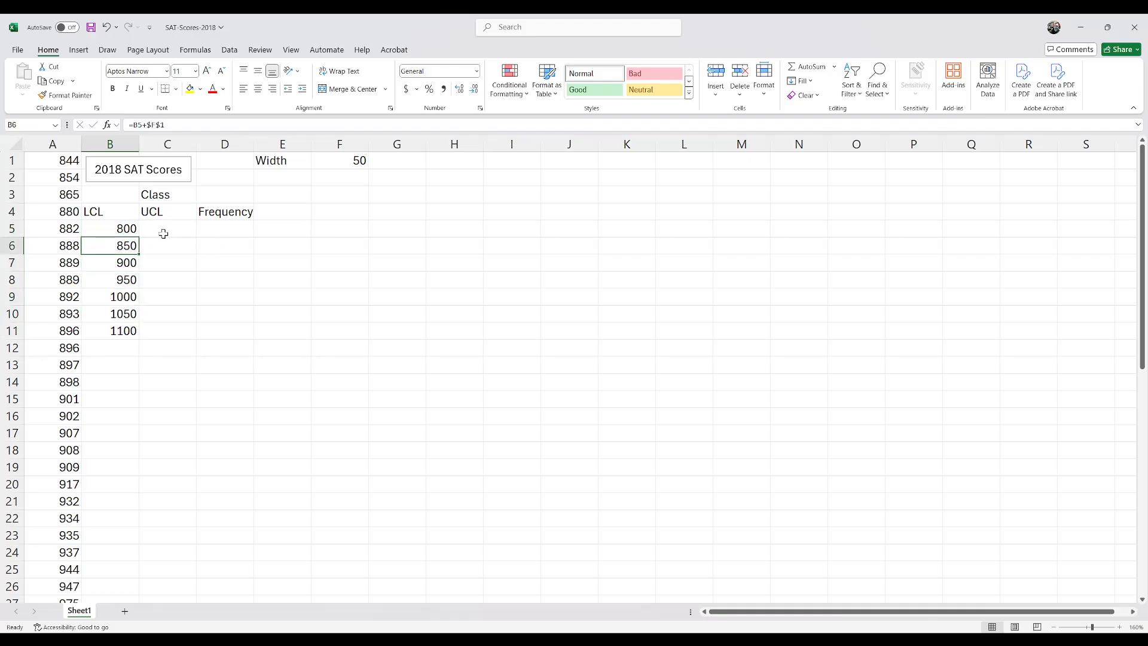
left_click(163, 233)
type("=")
left_click(115, 249)
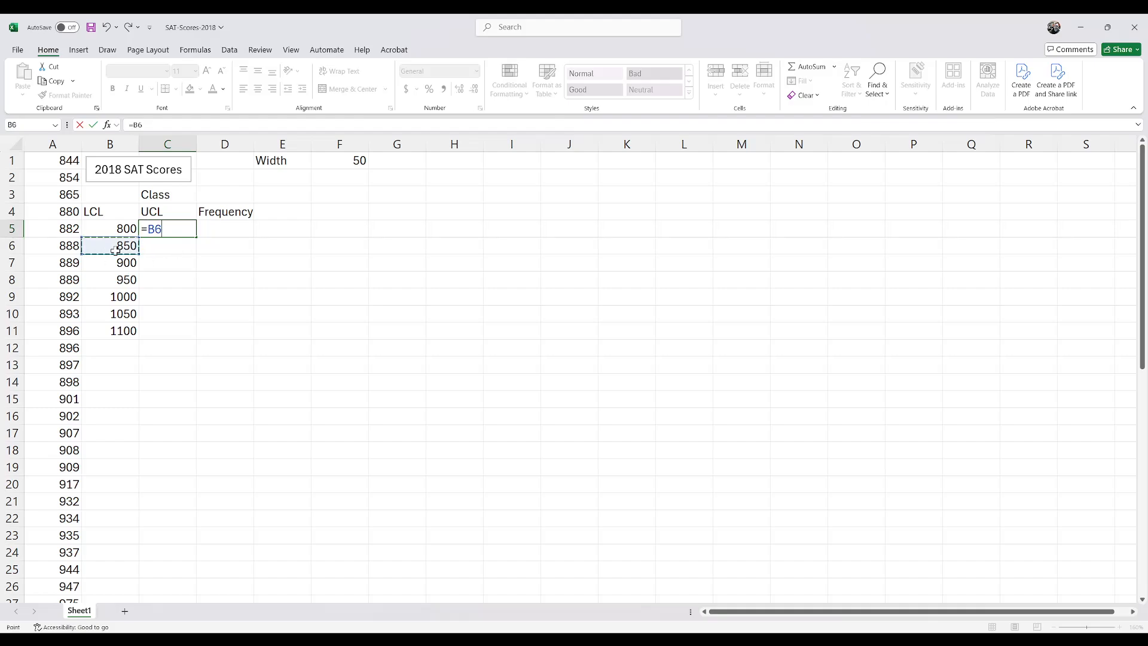
type("-1")
key("Return")
left_click(164, 228)
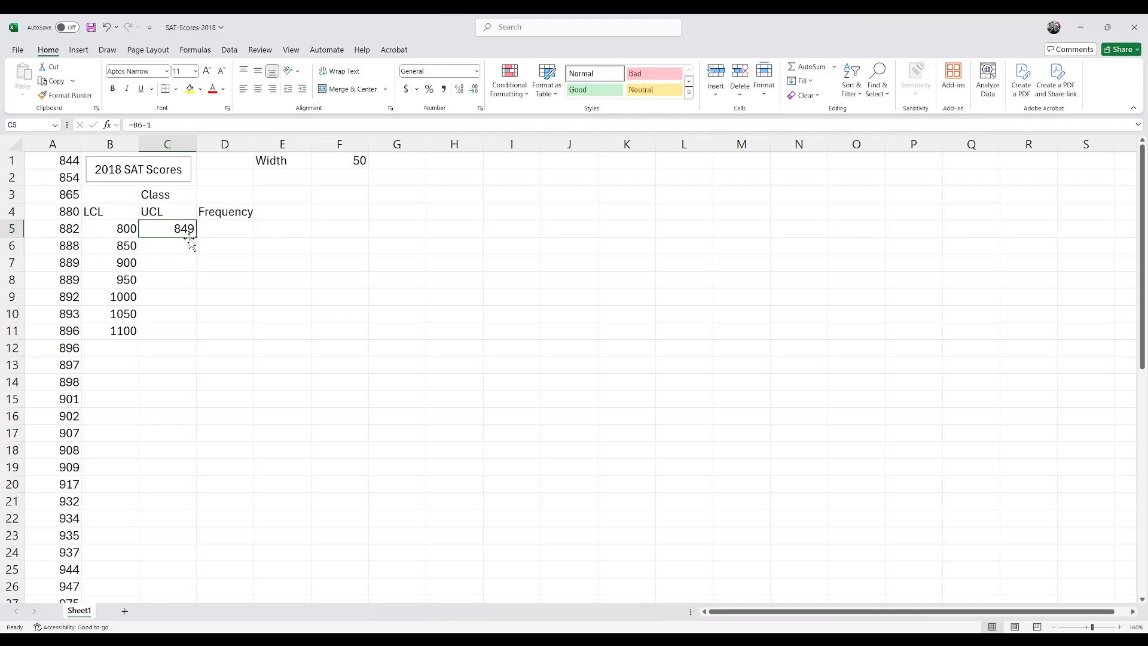
Step: Enter the formula =C5+$F$1 in C6 for the second class's upper limit
left_click(183, 247)
type("=")
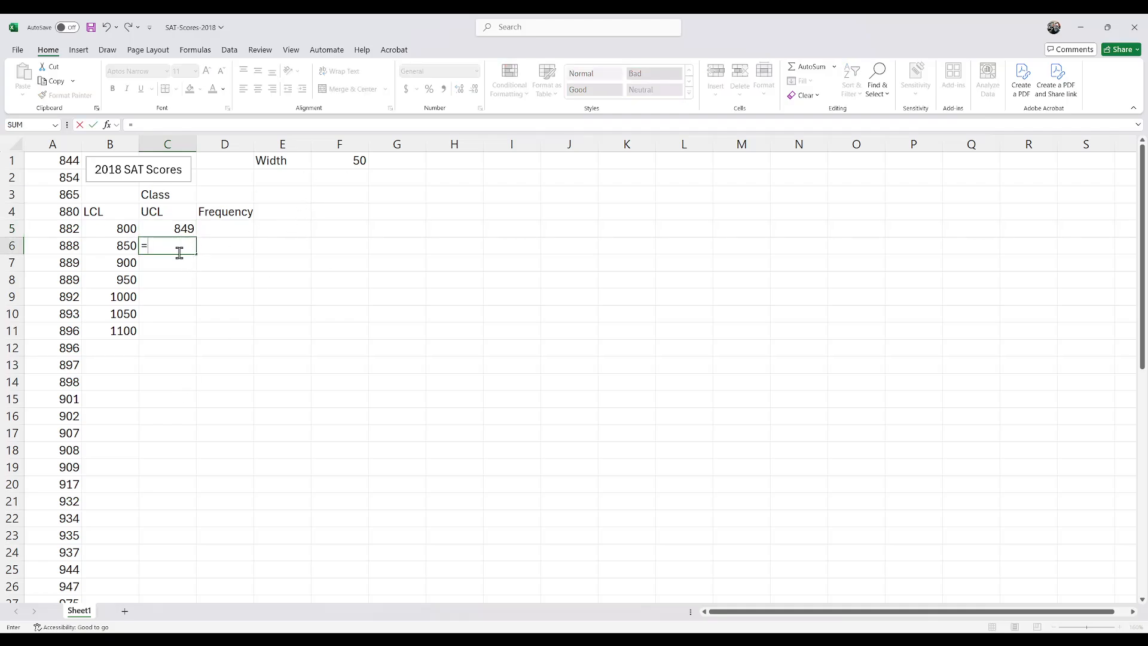
left_click(171, 230)
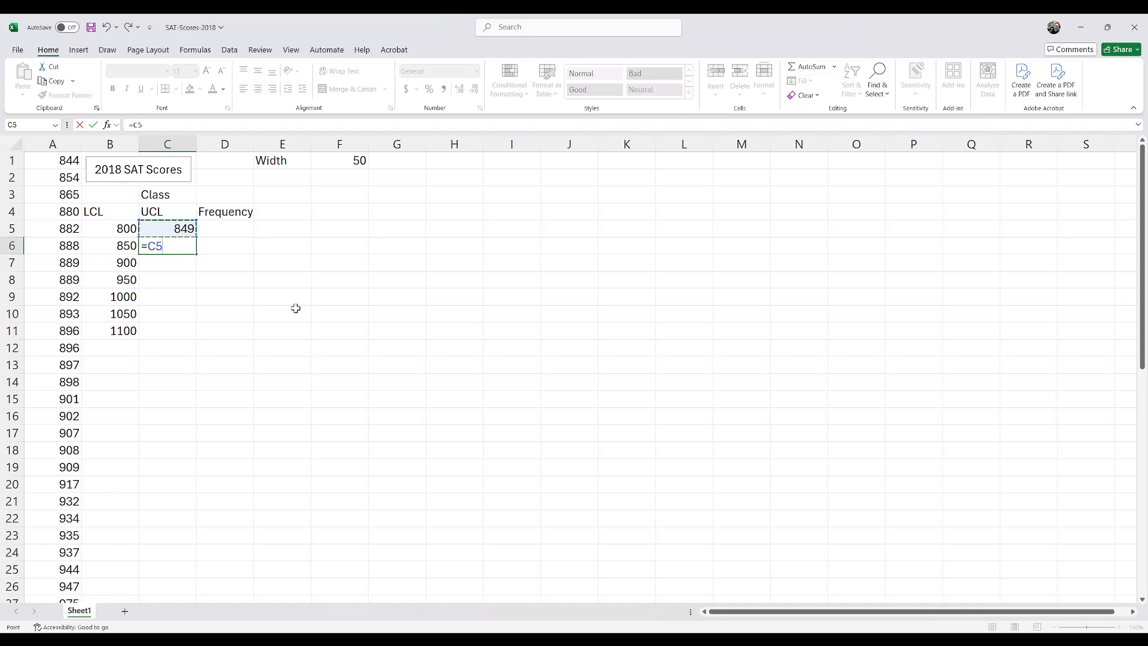
type("+")
left_click(352, 162)
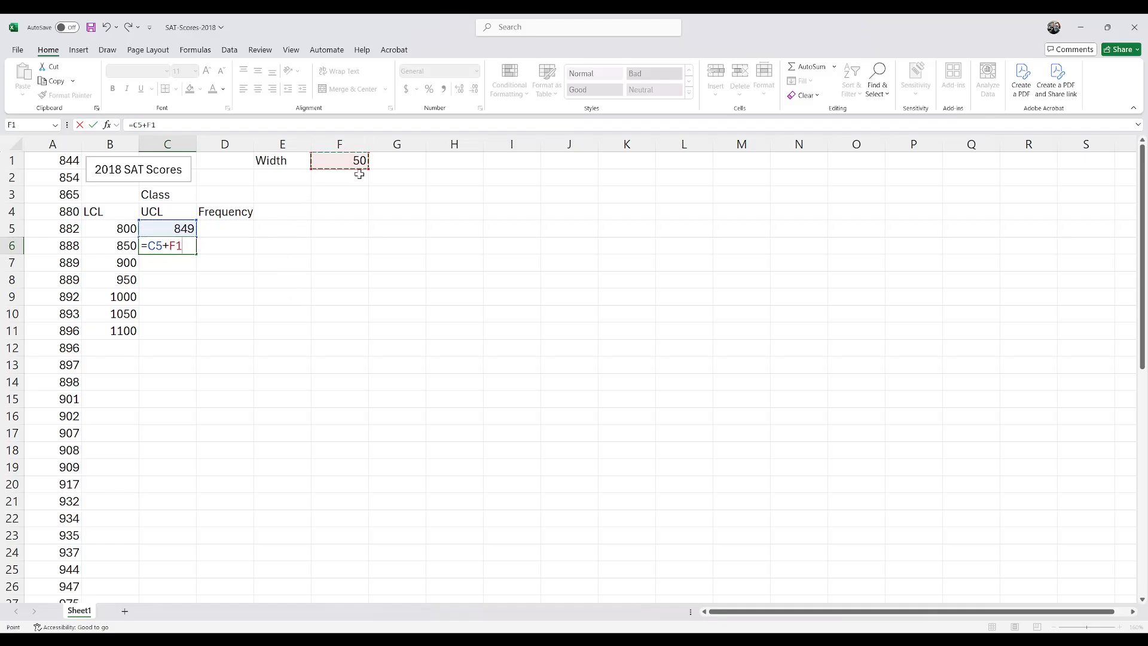
key("F4")
key("Return")
Step: Fill the C6 upper limit formula down through C11 and check the copied formulas and resulting class limits
left_click(194, 245)
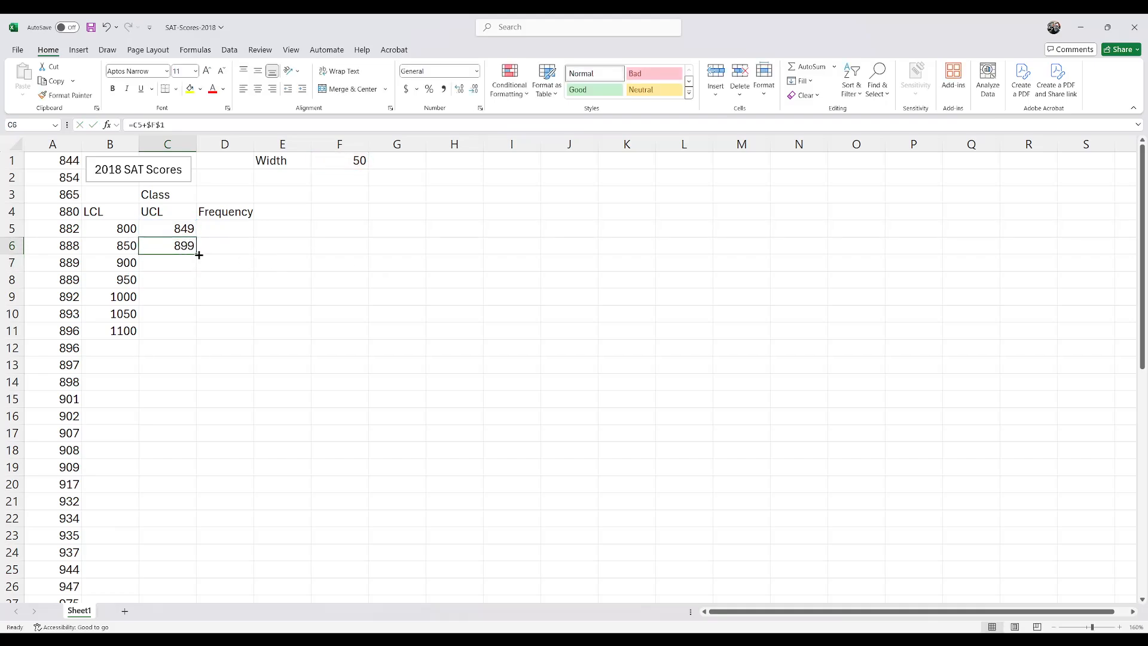
left_click_drag(198, 254, 191, 335)
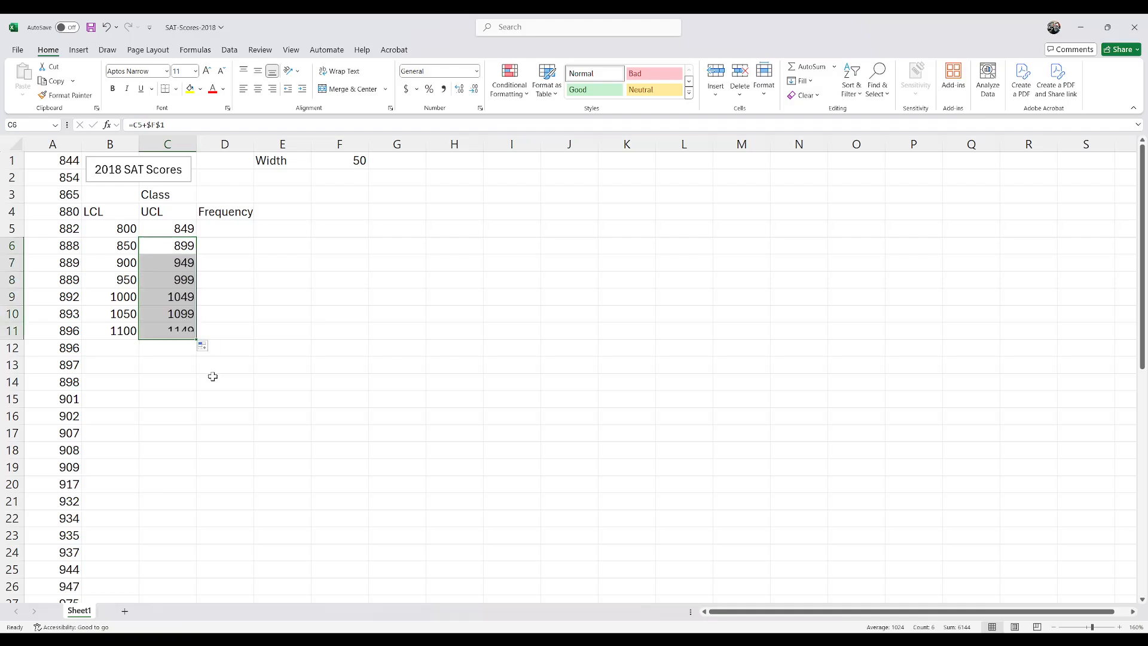
left_click(162, 268)
left_click(163, 279)
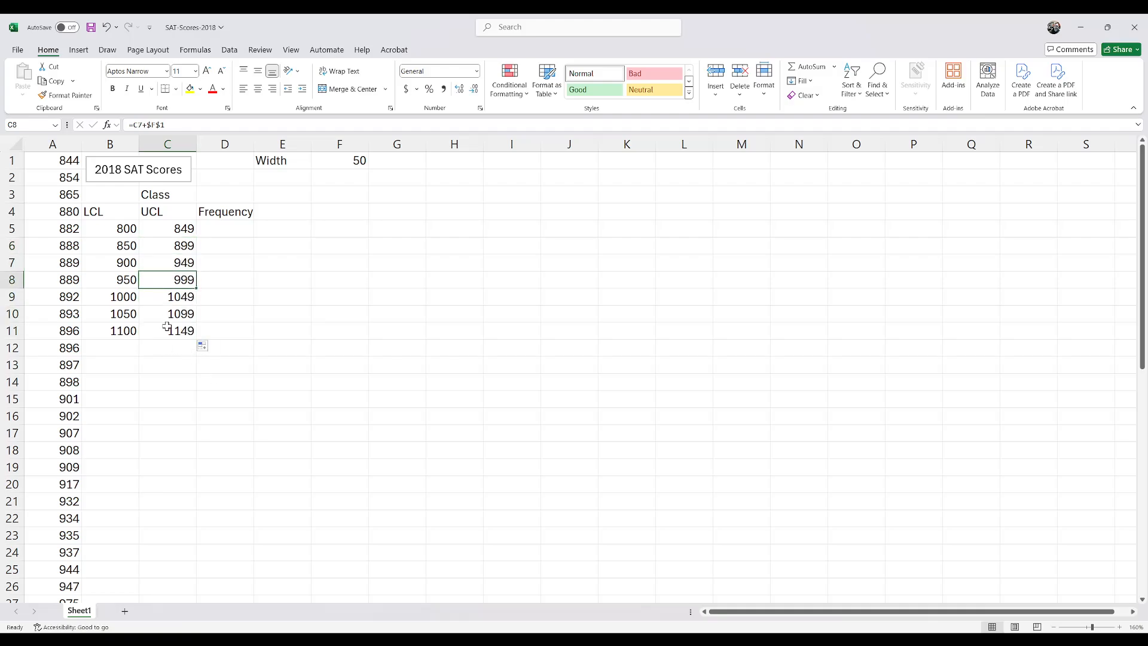
left_click(166, 325)
left_click_drag(123, 226, 167, 325)
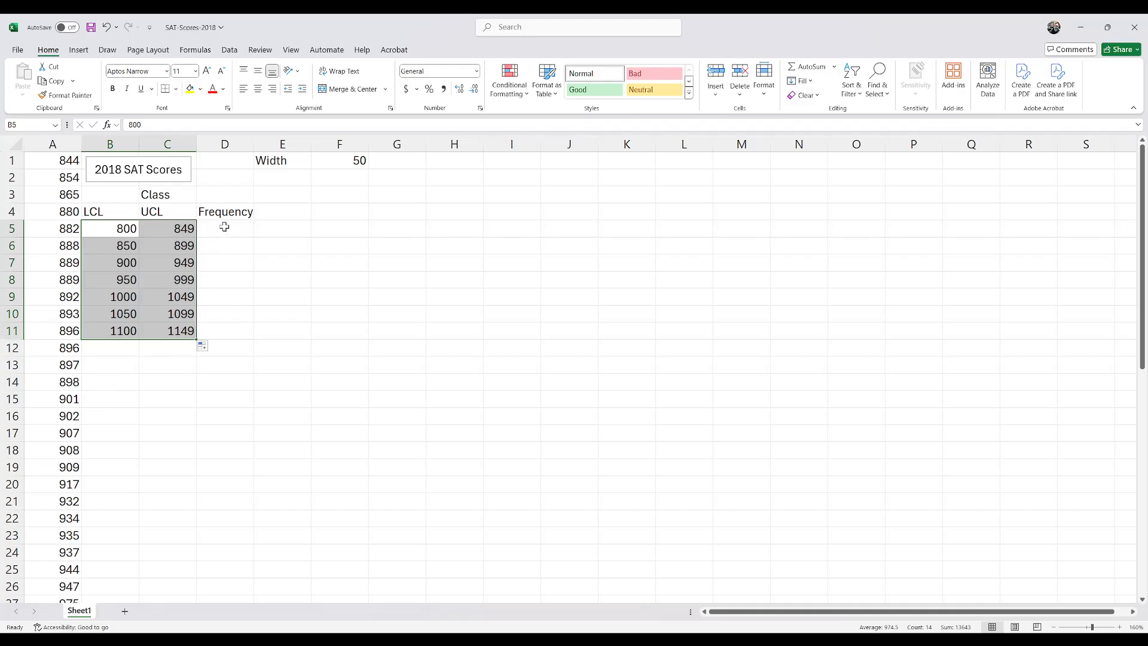
Step: Autofit the Frequency column's width and enter 1 in D5 as the frequency of the 800–849 class
double_click(254, 144)
left_click(226, 228)
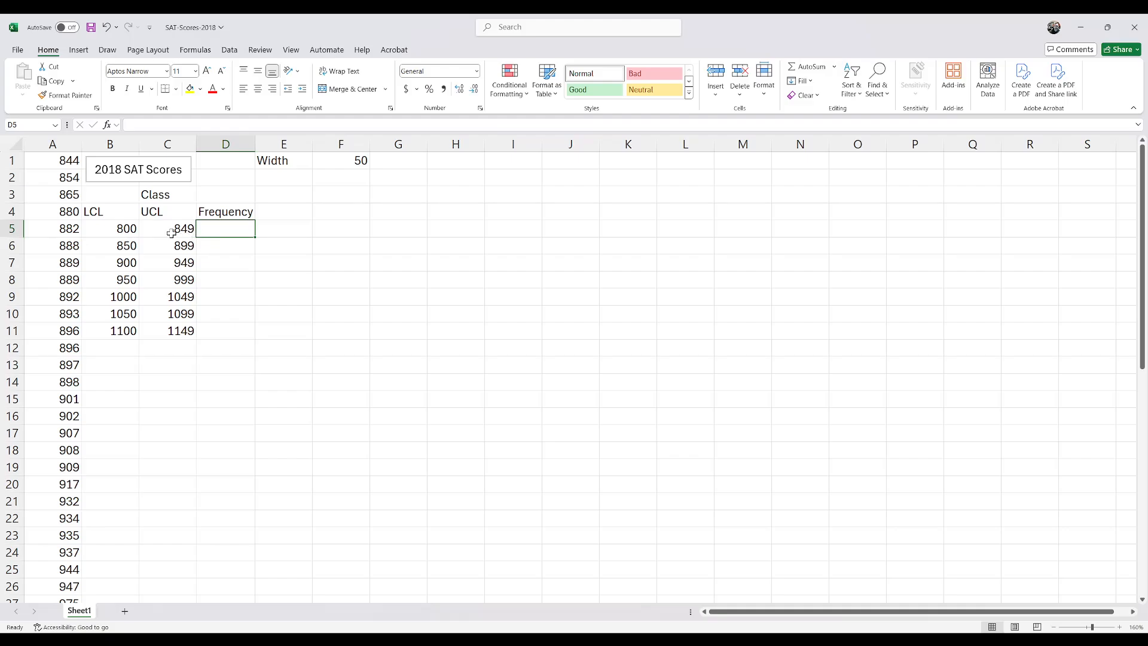
left_click(234, 204)
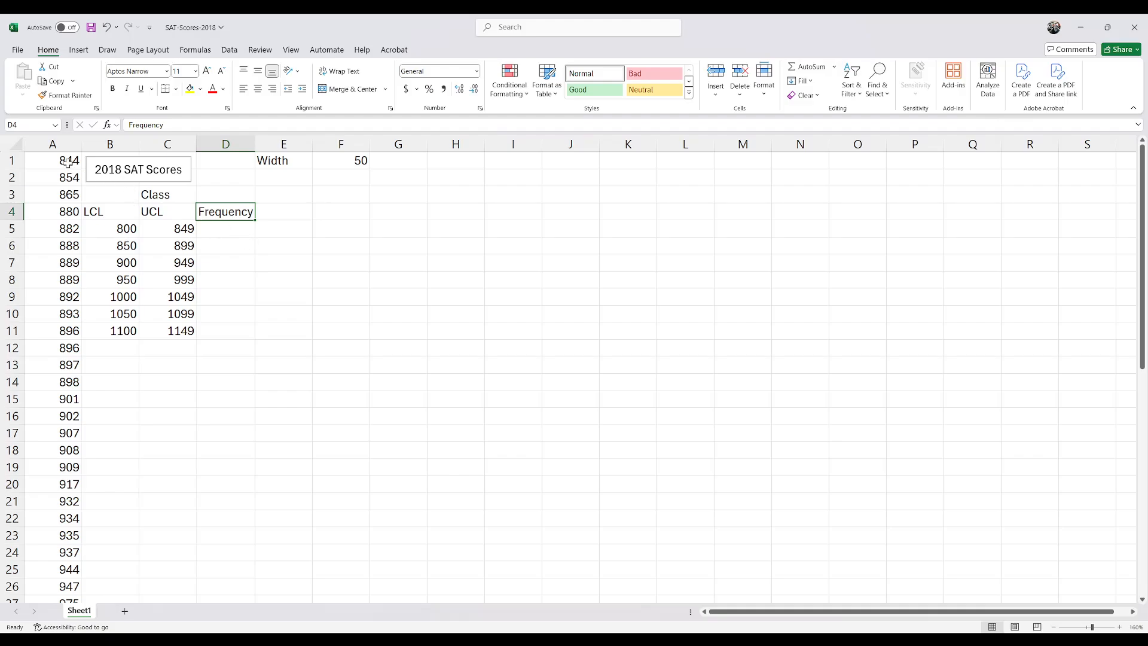
left_click_drag(123, 229, 179, 229)
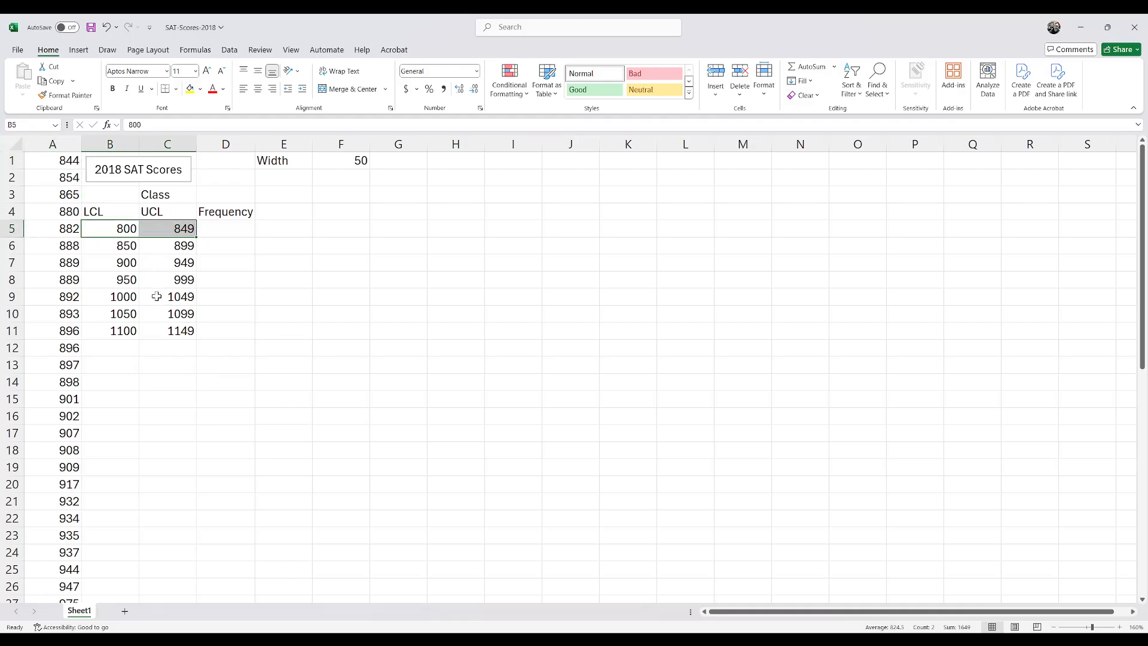
left_click(75, 168)
left_click(226, 231)
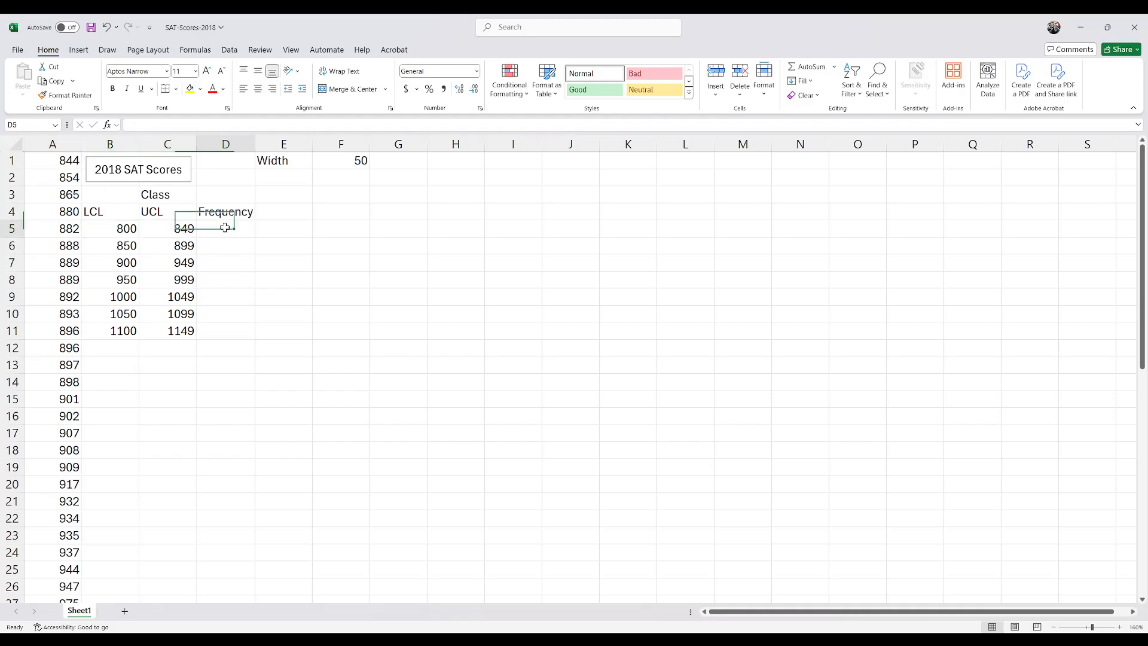
type("1")
key("Return")
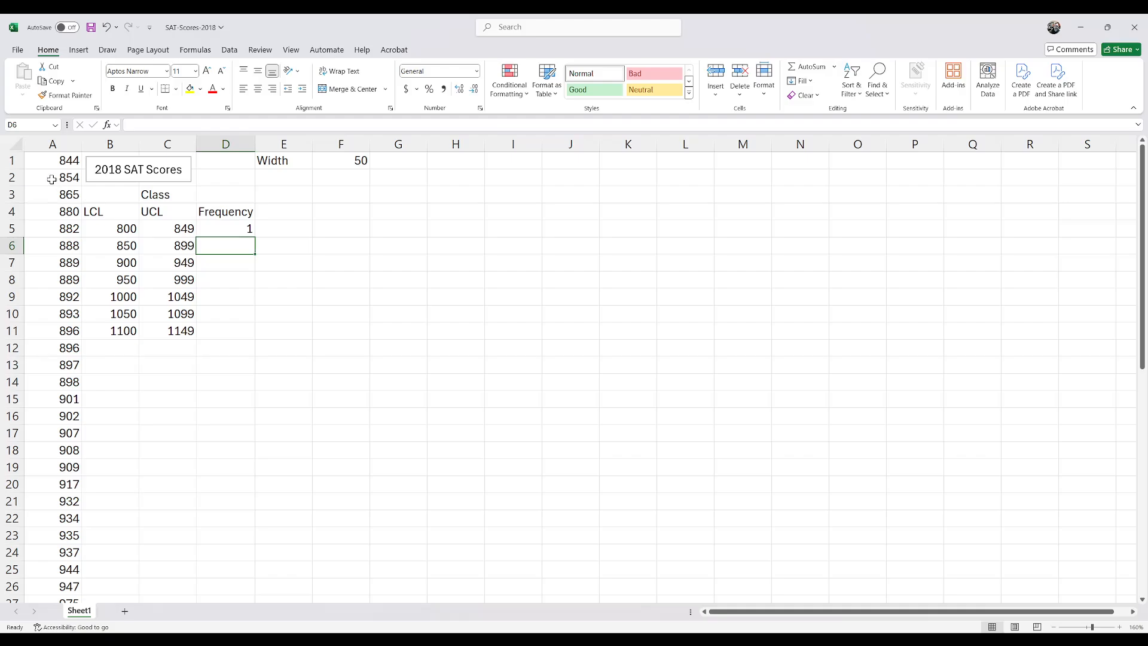
Step: Count the scores in A2:A14 and enter 13 in D6 as the frequency of the 850–899 class
left_click_drag(52, 179, 47, 384)
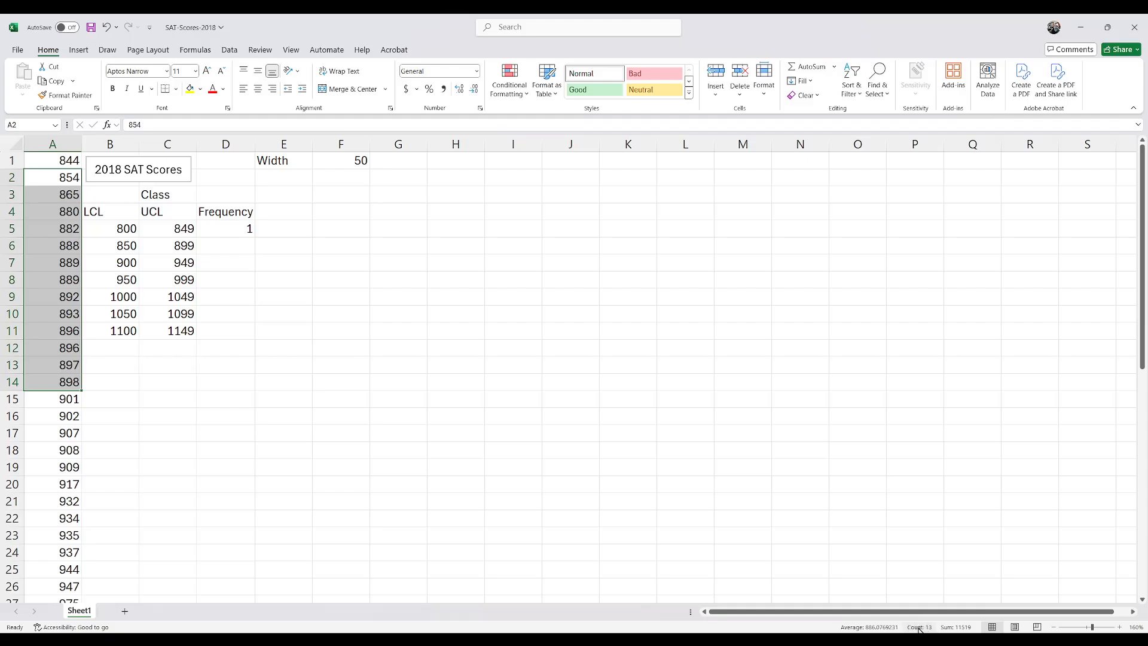
left_click(244, 246)
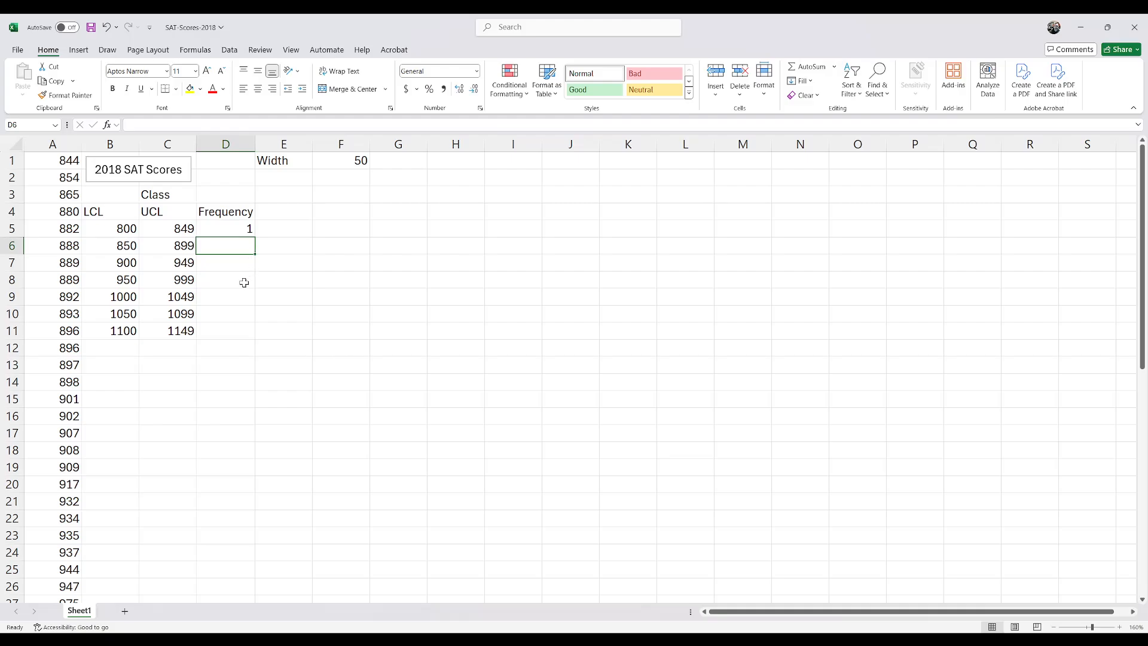
type("13")
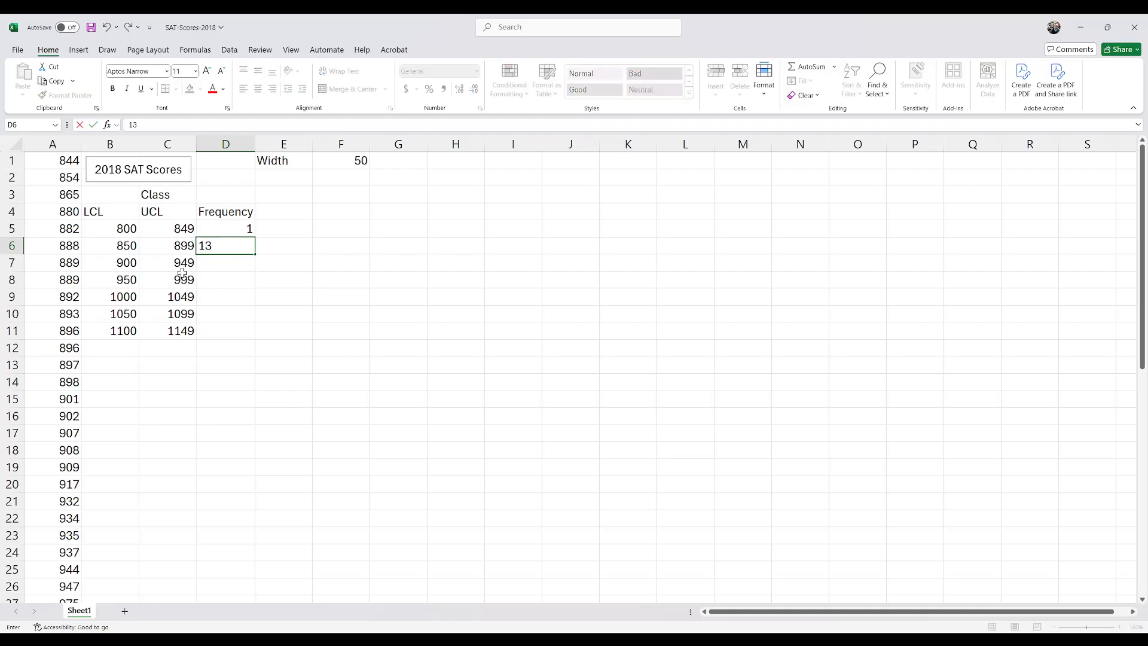
left_click(132, 265)
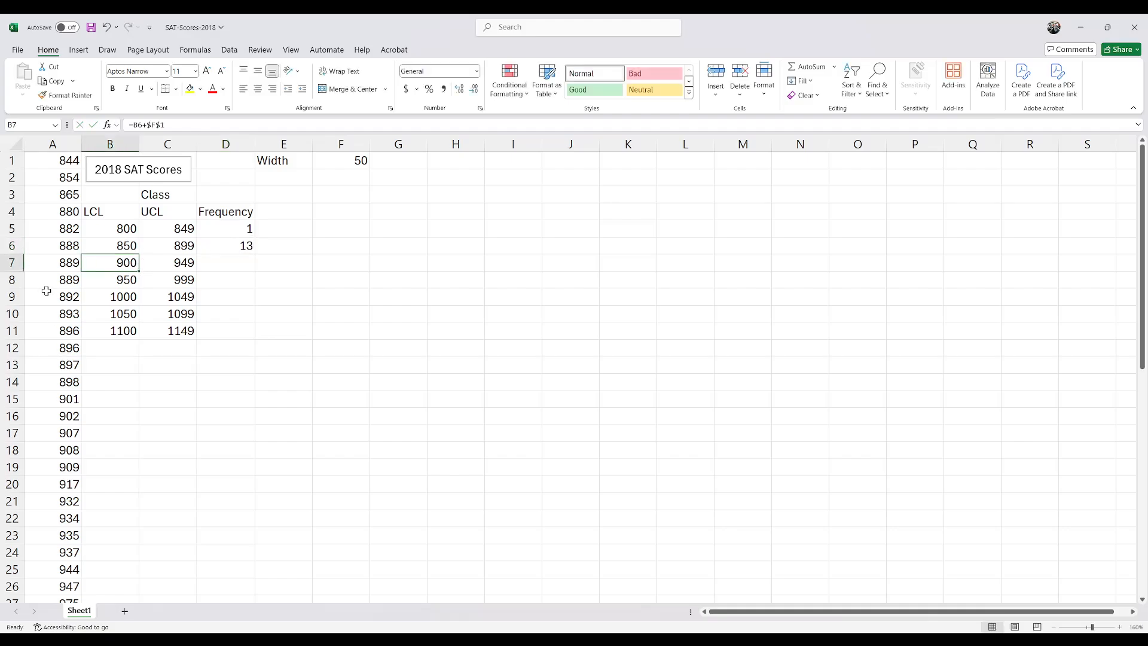
Step: Count the scores in A15:A26 and enter 12 in D7 as the frequency of the 900–949 class
left_click(55, 401)
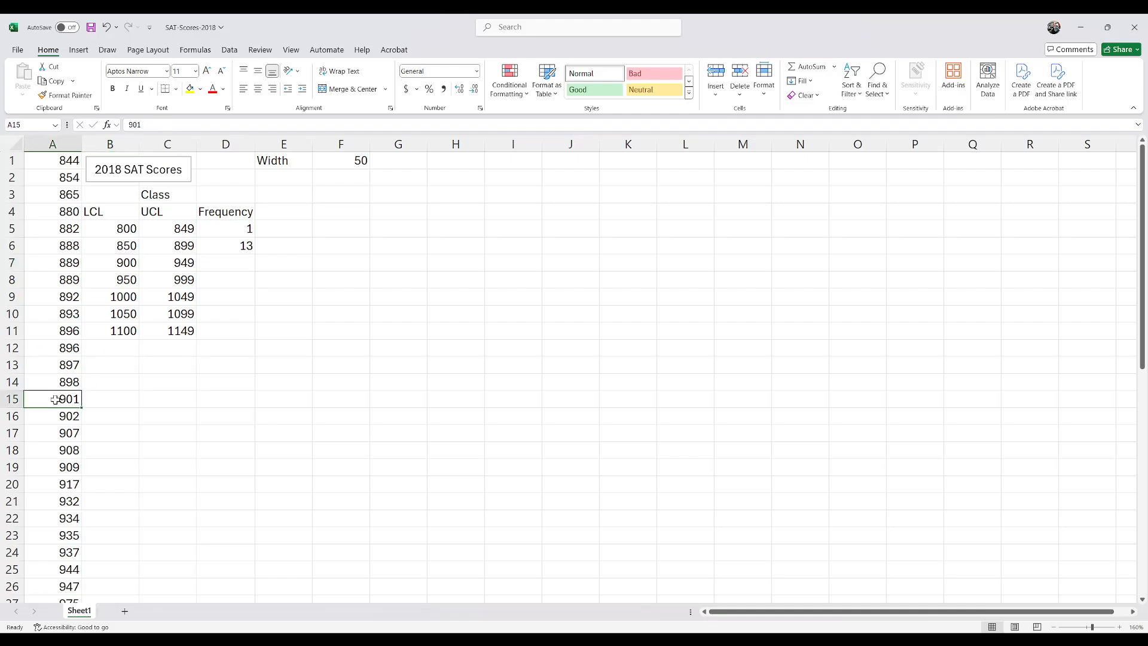
scroll(55, 414, "down", 1)
left_click(54, 542, "shift")
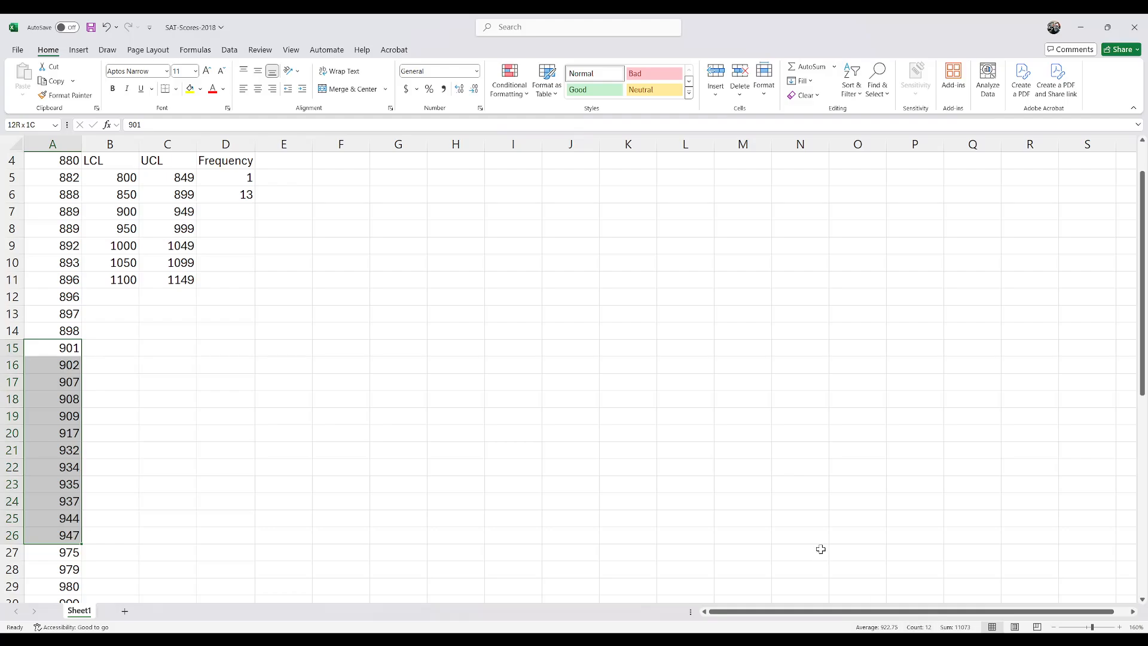
scroll(313, 279, "up", 3)
left_click(236, 266)
type("12")
key("Return")
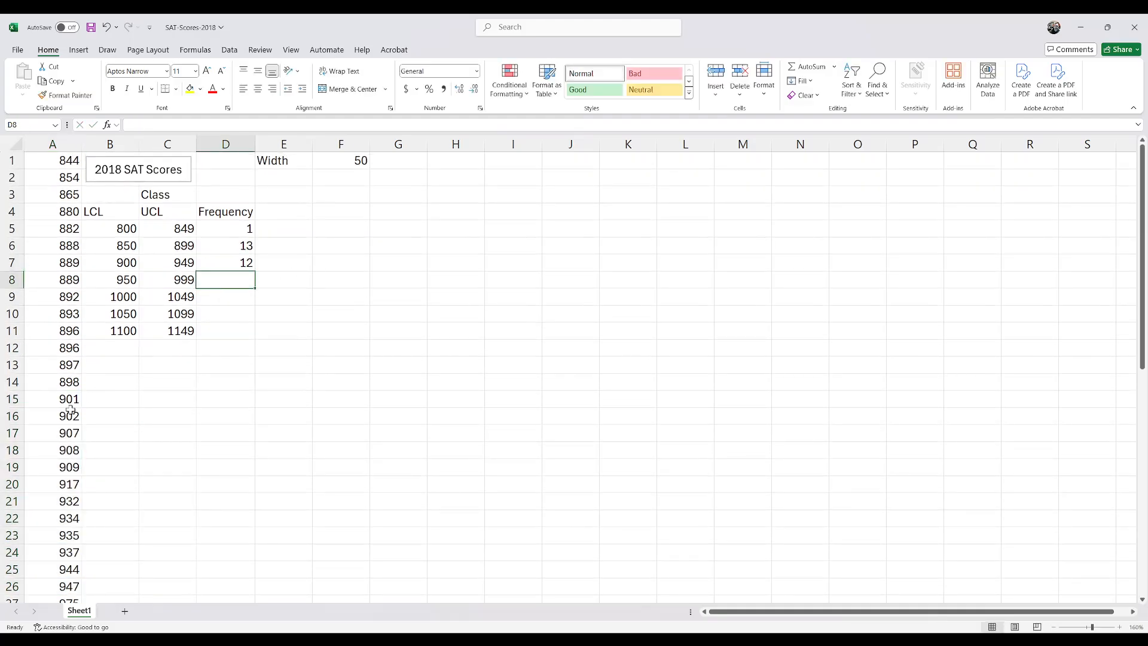
Step: Count the scores in A27:A30 and enter 4 in D8 as the frequency of the 950–999 class
scroll(70, 408, "down", 2)
scroll(64, 353, "down", 1)
scroll(62, 337, "down", 2)
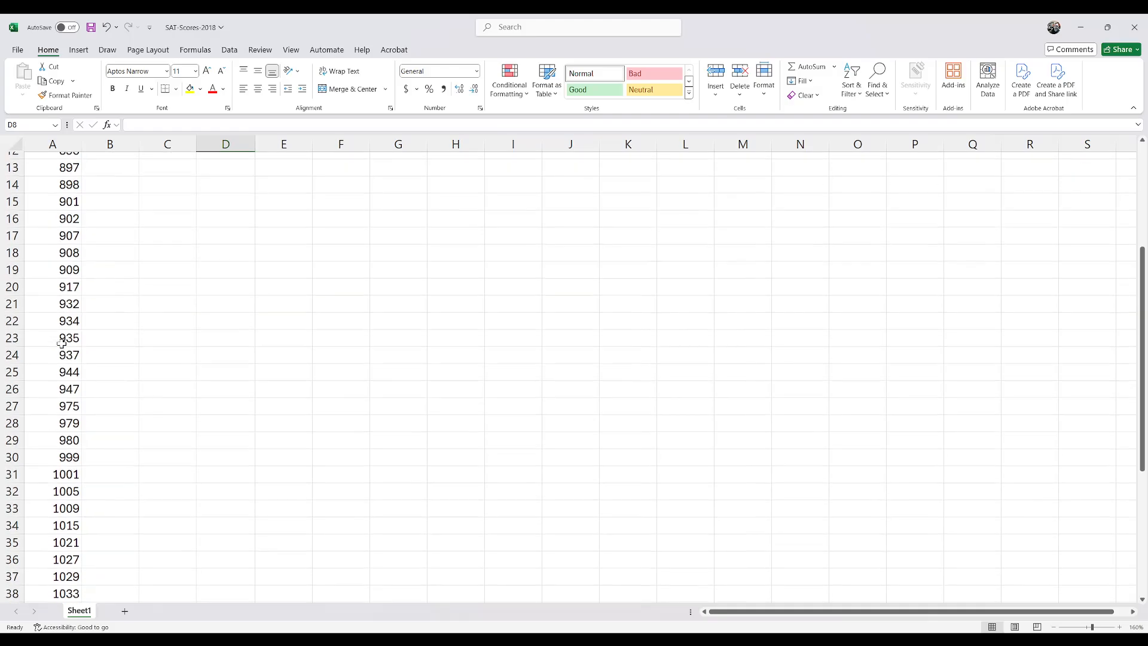
left_click_drag(46, 405, 52, 450)
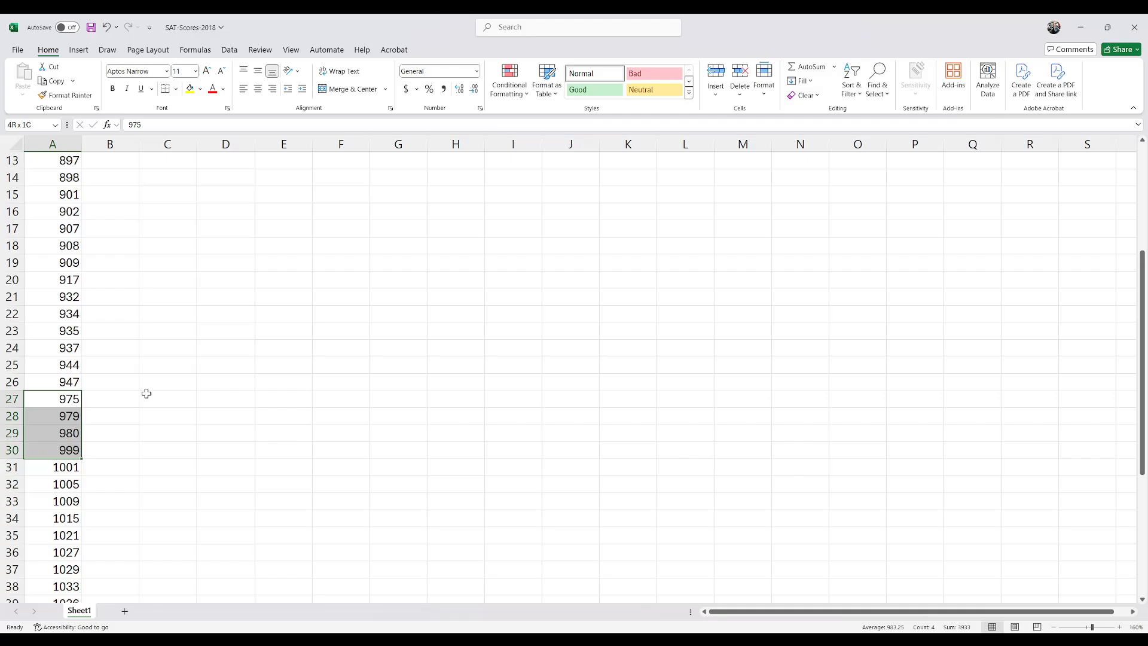
scroll(147, 389, "up", 6)
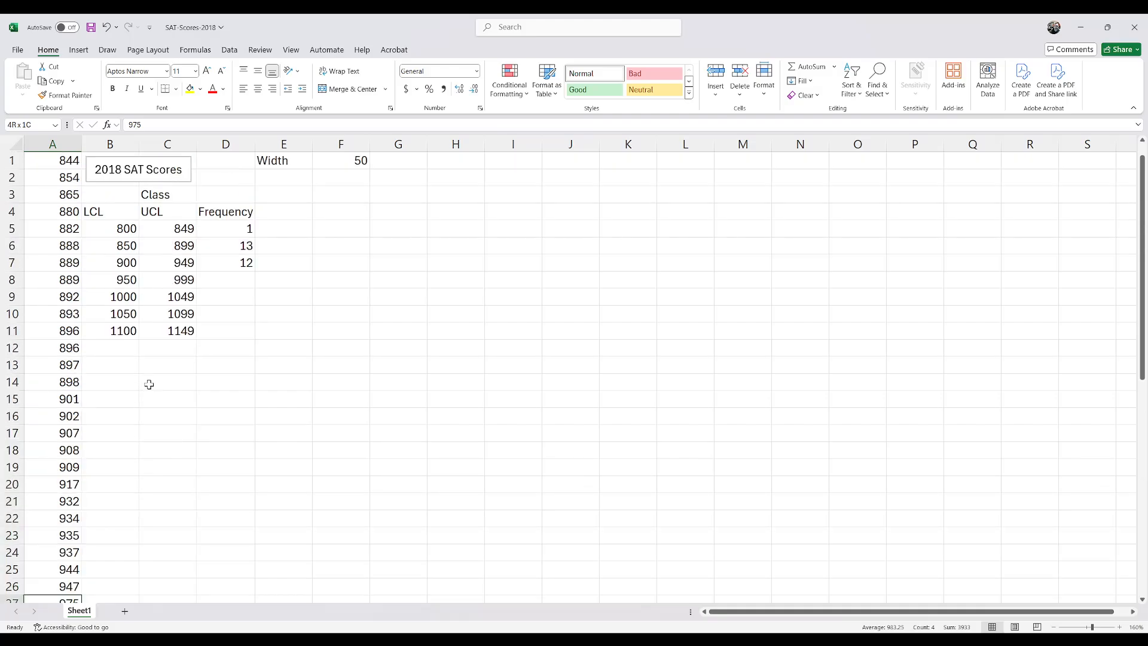
left_click(230, 280)
type("4")
key("Return")
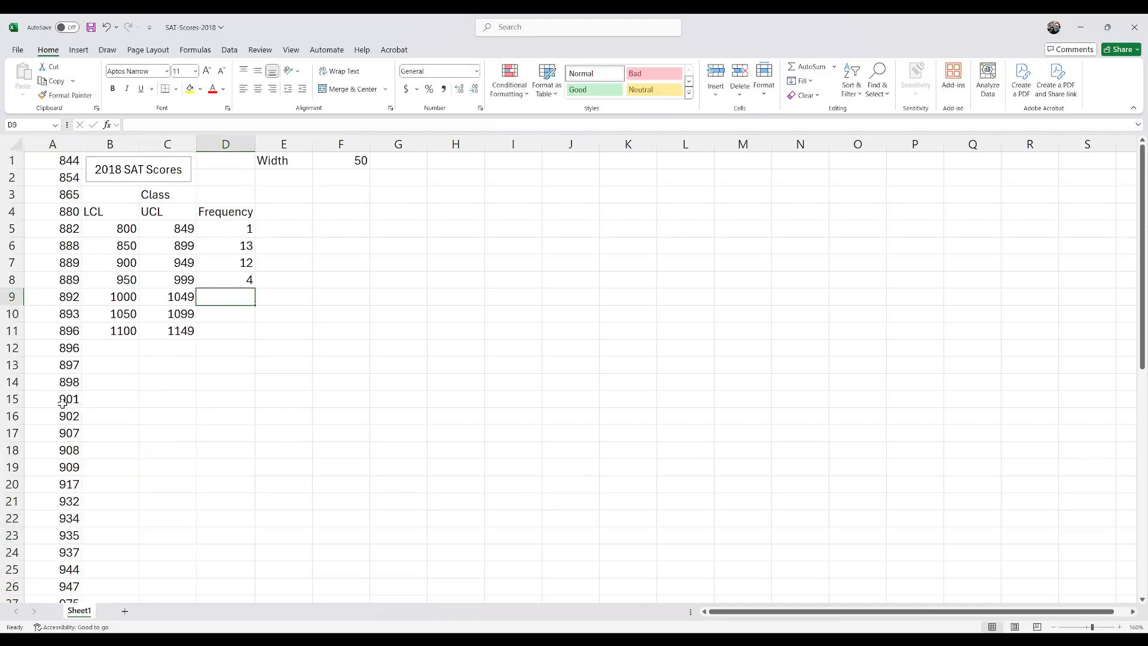
Step: Count the scores in A31:A42 and enter 12 in D9 as the frequency of the 1000–1049 class
scroll(48, 410, "down", 5)
left_click(60, 412)
scroll(59, 424, "down", 2)
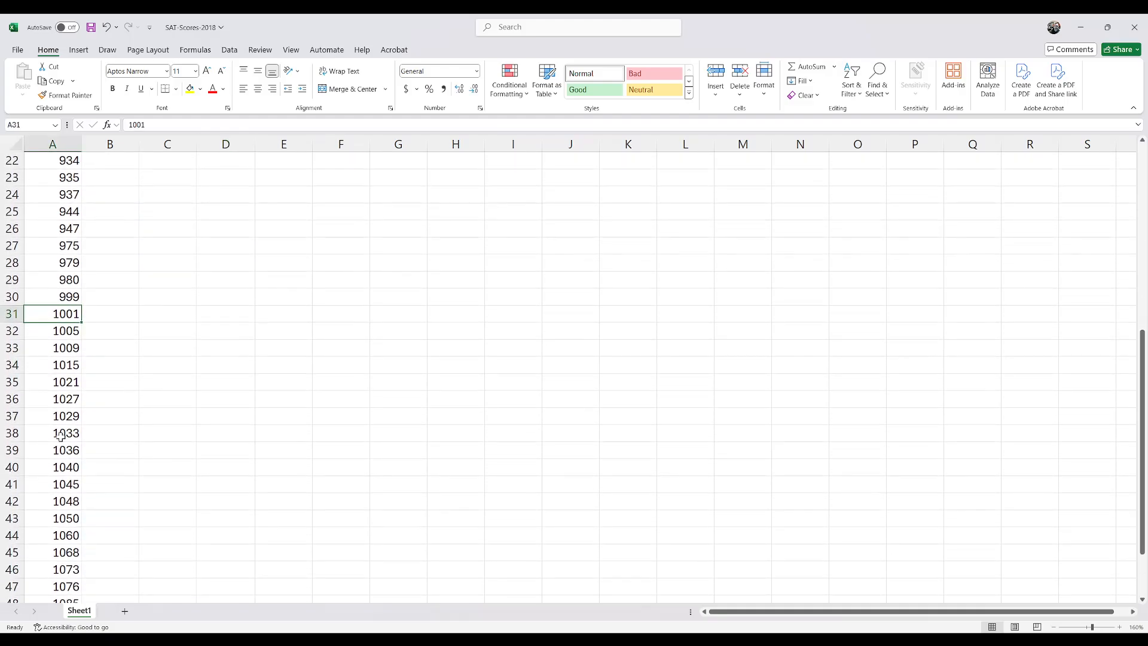
left_click(61, 497, "shift")
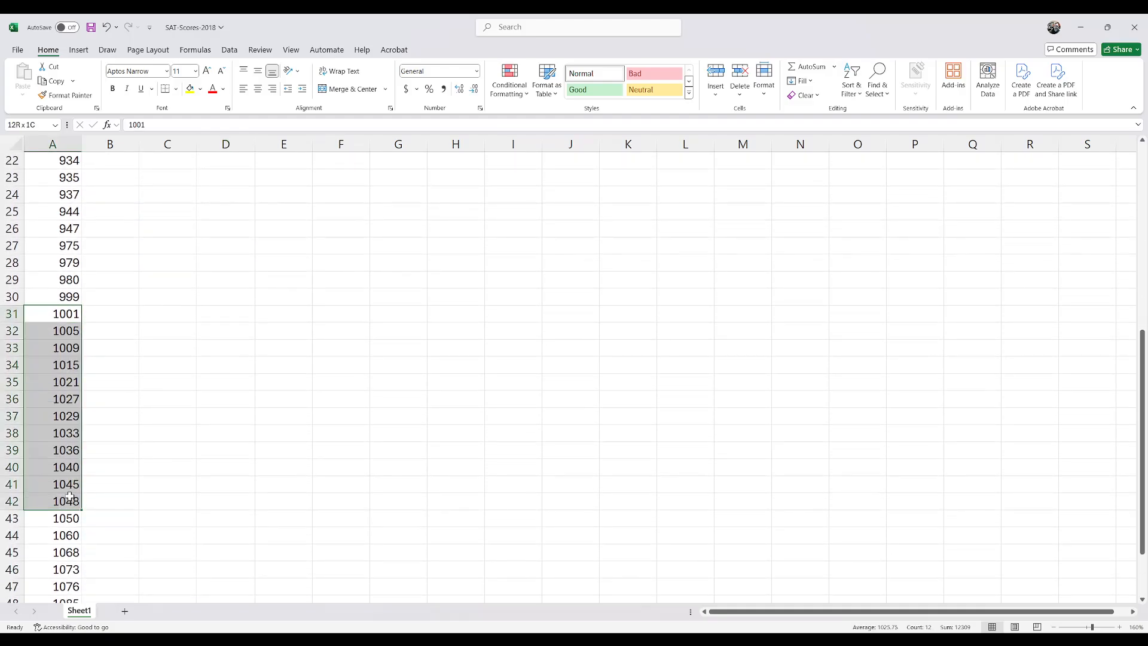
scroll(279, 408, "up", 6)
left_click(234, 243)
type("12")
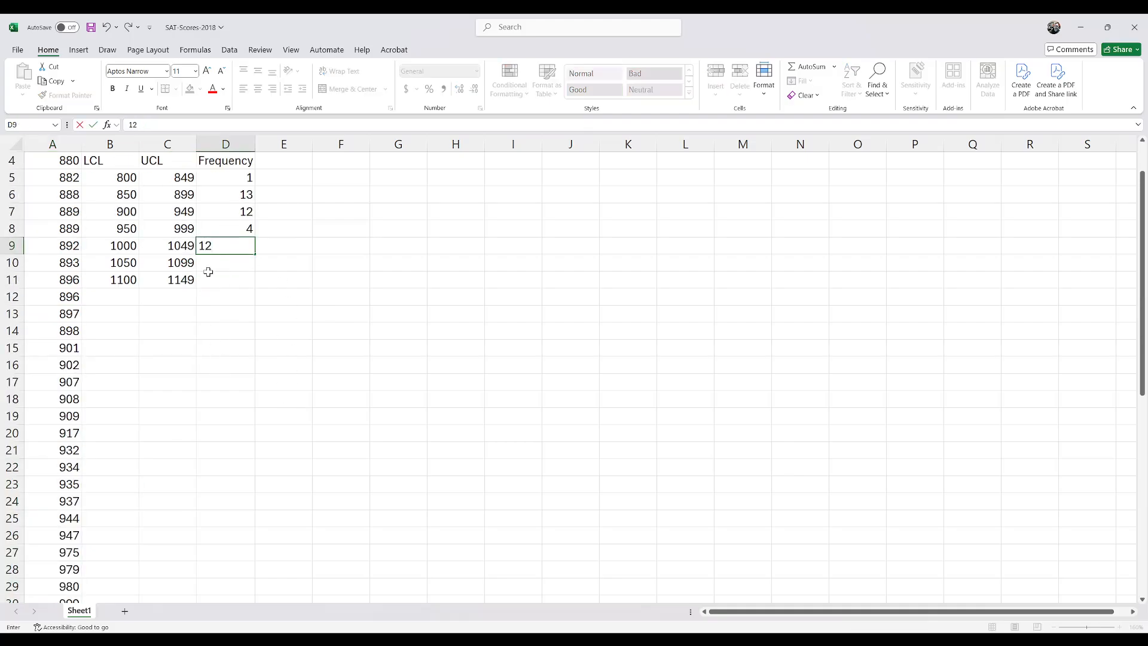
key("Return")
Step: Count the scores in A43:A49 and enter the last two class frequencies, 7 in D10 and 1 in D11
scroll(43, 365, "down", 6)
scroll(43, 364, "down", 2)
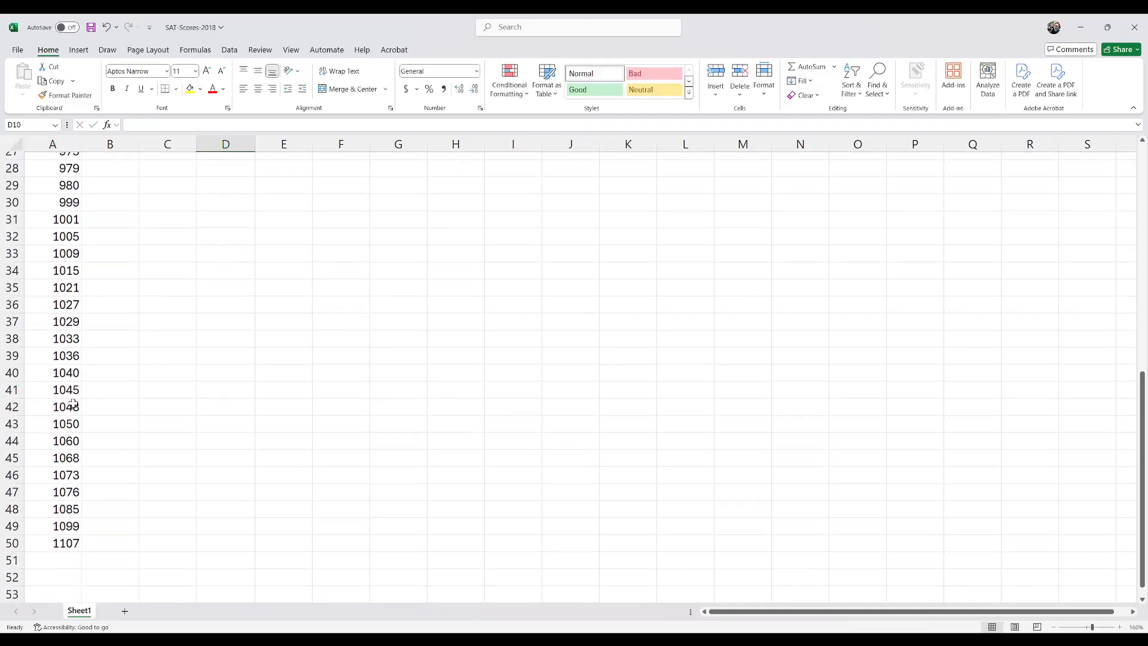
left_click(63, 417)
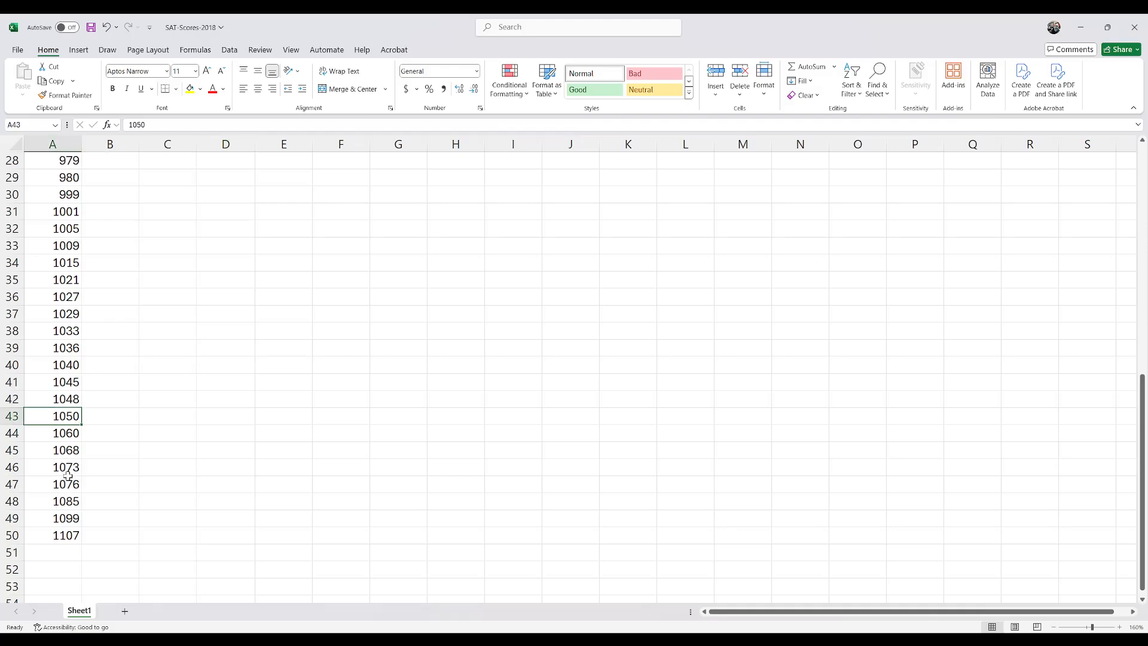
left_click(70, 514, "shift")
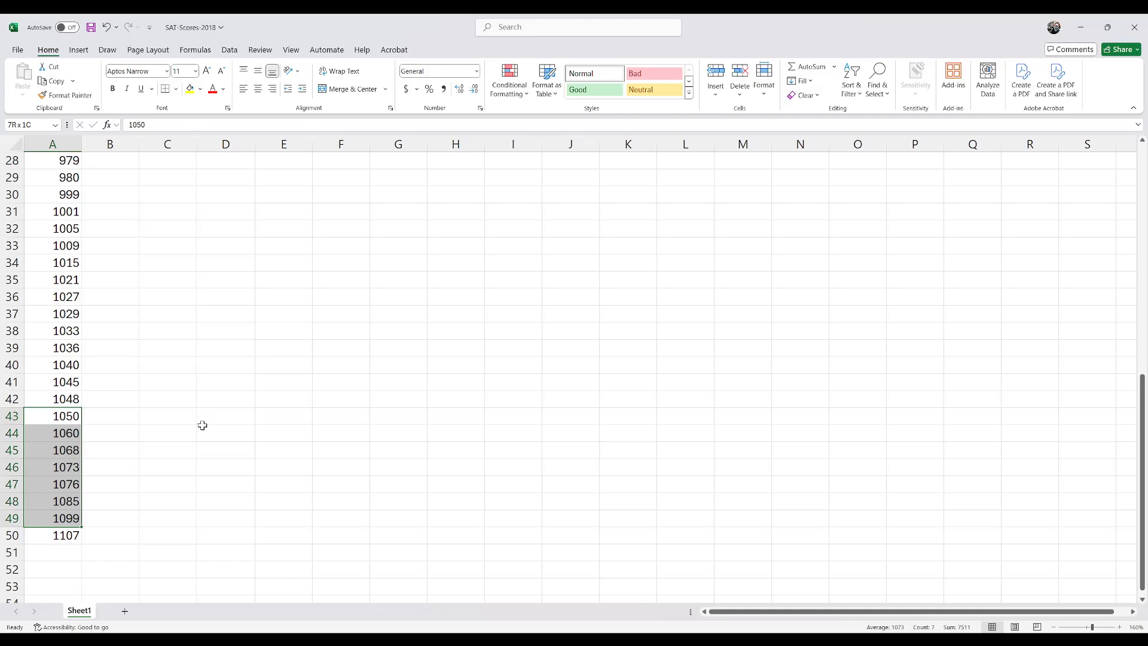
scroll(186, 239, "down", 9)
left_click(242, 311)
type("7")
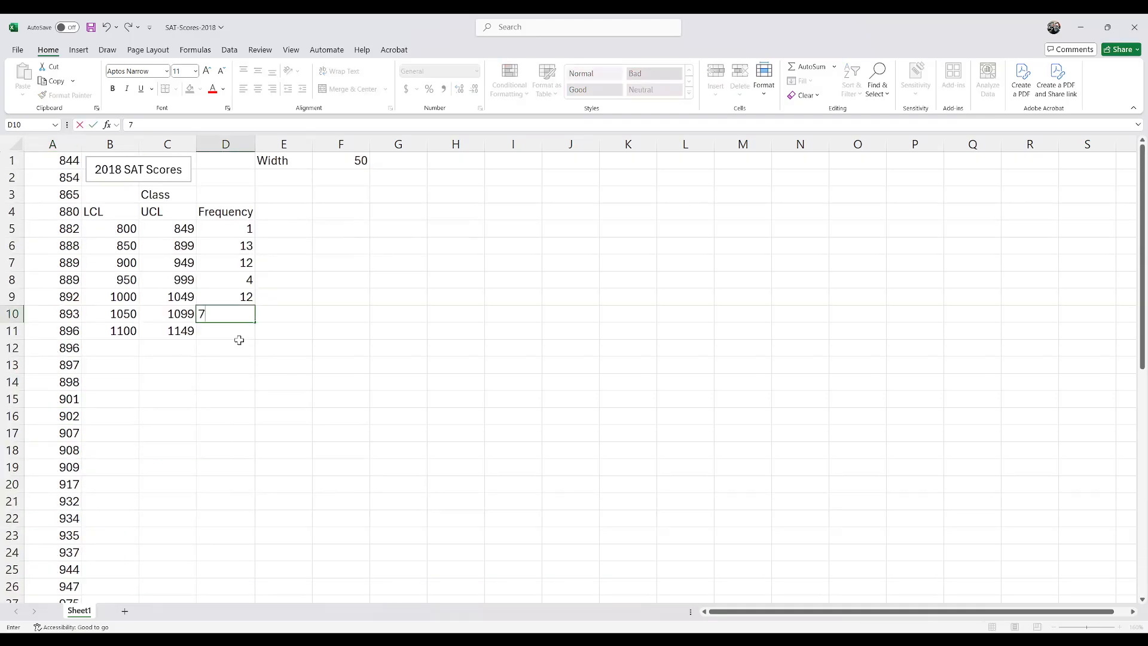
key("Return")
type("1")
key("Return")
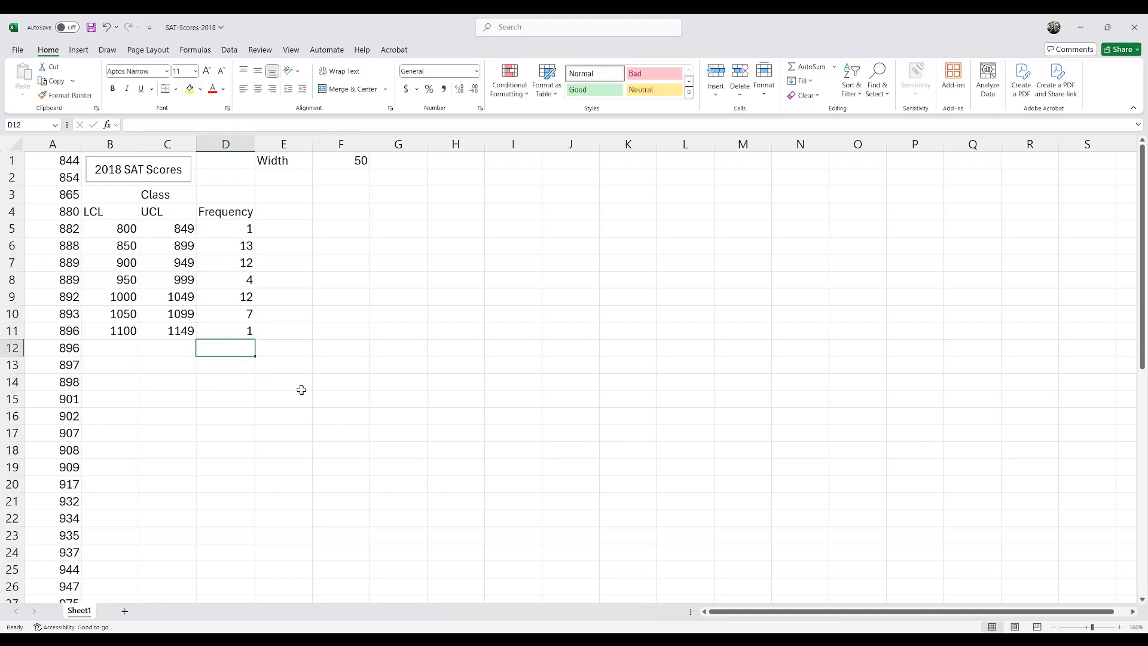
Step: Check the frequency total with =SUM(D5:D11) in D12 and clear that cell
type("=sum(")
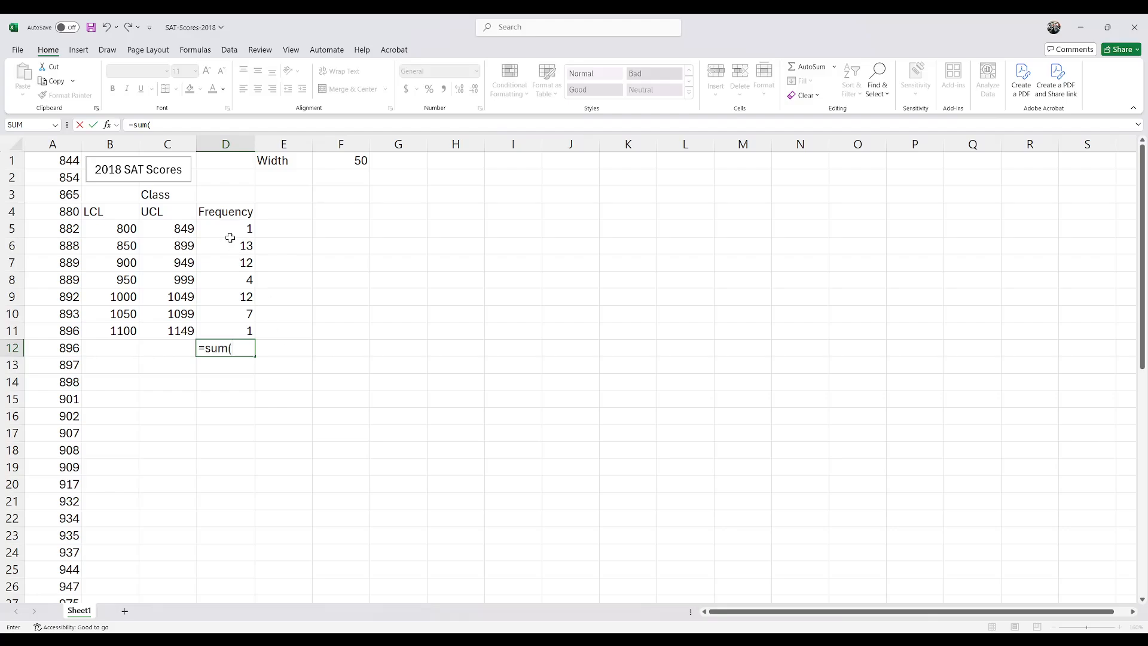
left_click_drag(230, 227, 228, 329)
key("Return")
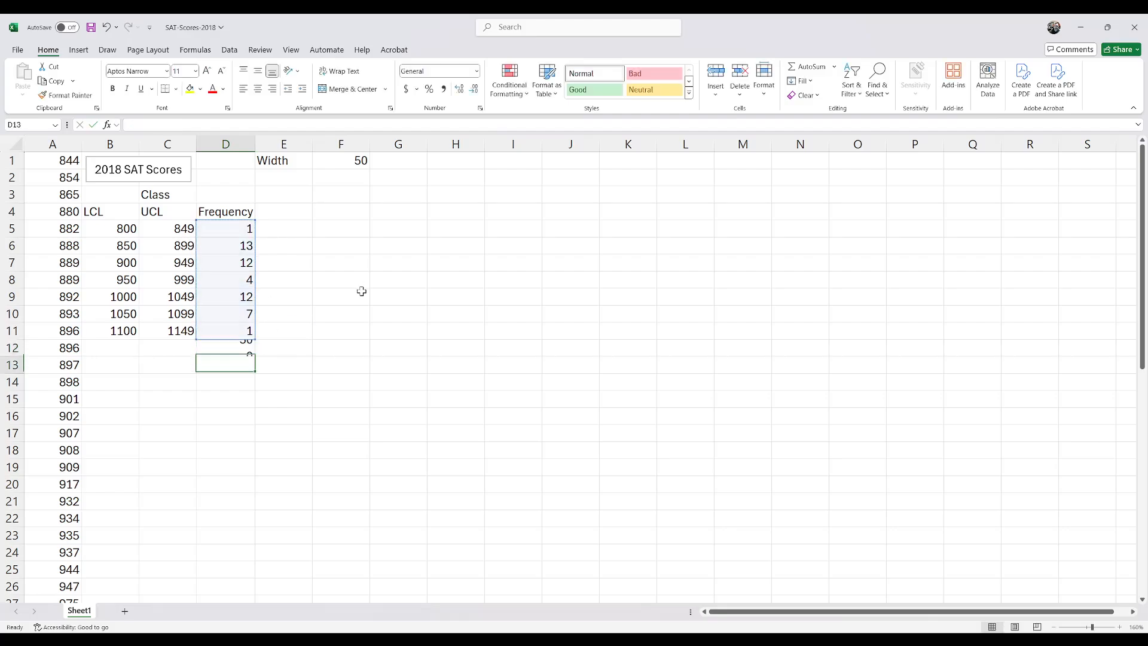
left_click(254, 347)
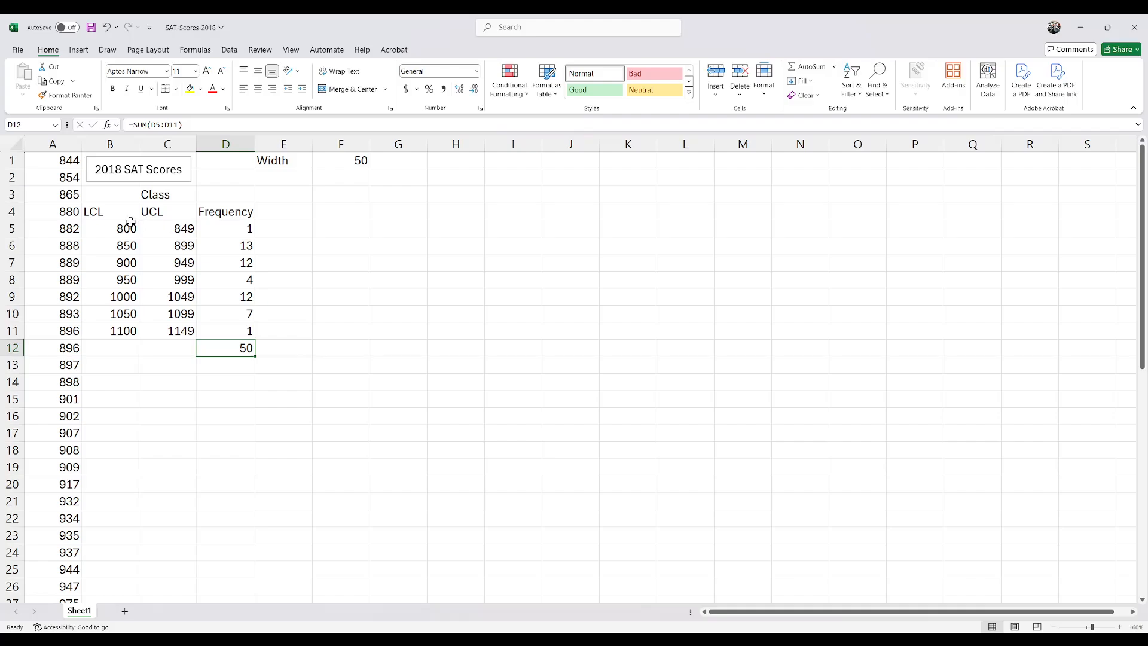
key("Delete")
Step: Insert a clustered column chart of the class frequencies in D5:D11
left_click_drag(224, 223, 228, 331)
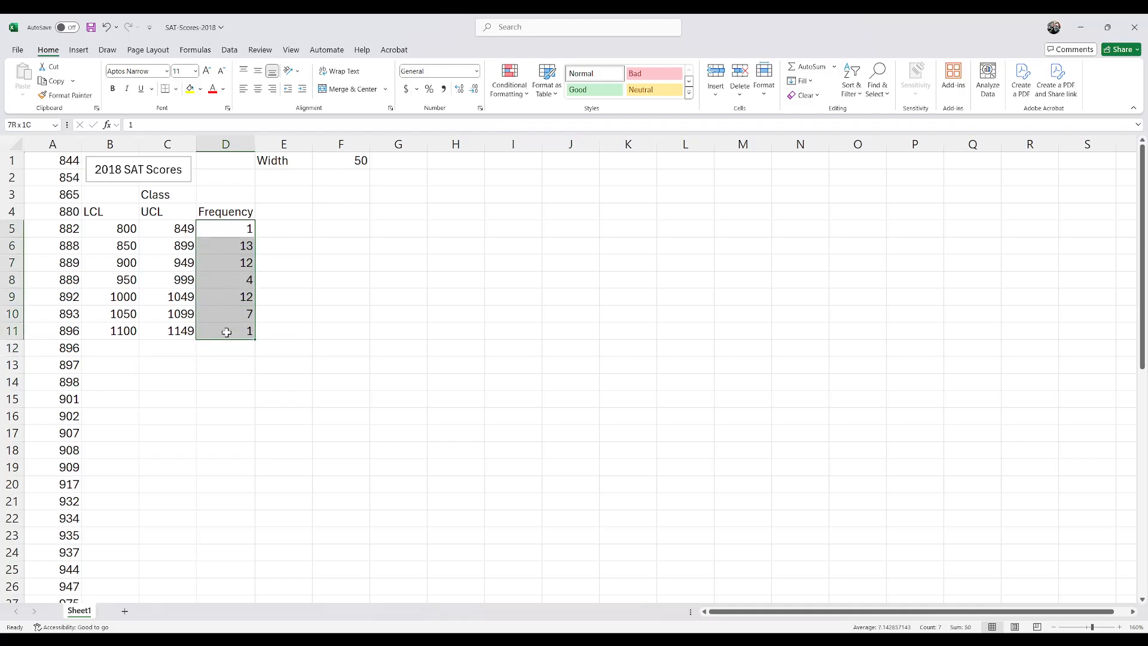
left_click(79, 51)
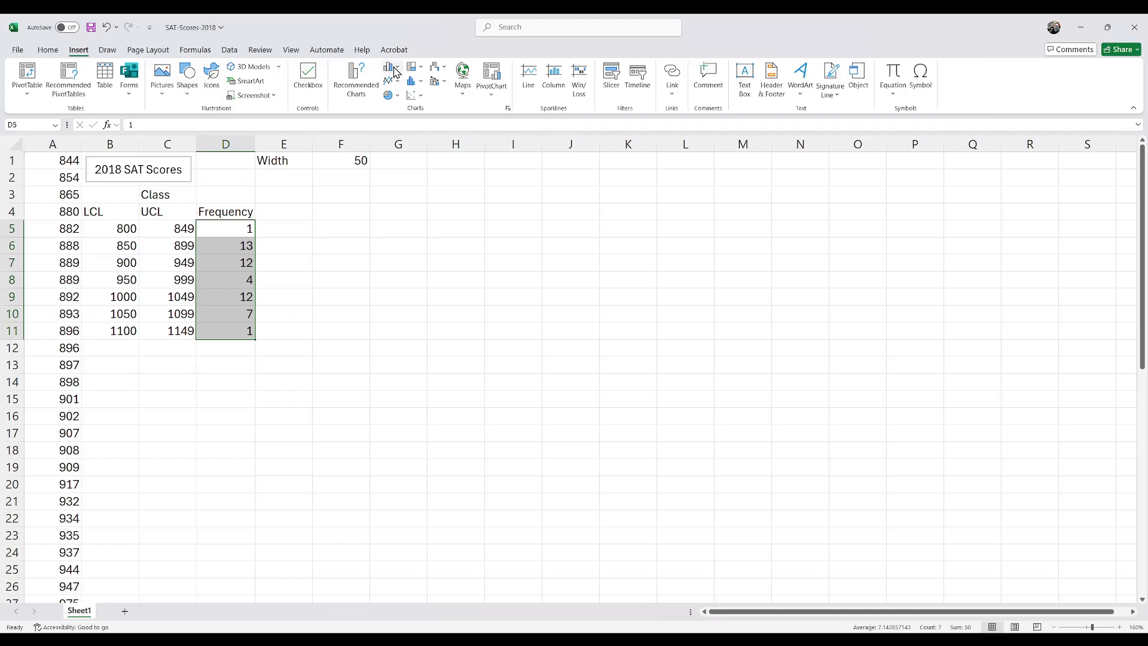
left_click(392, 68)
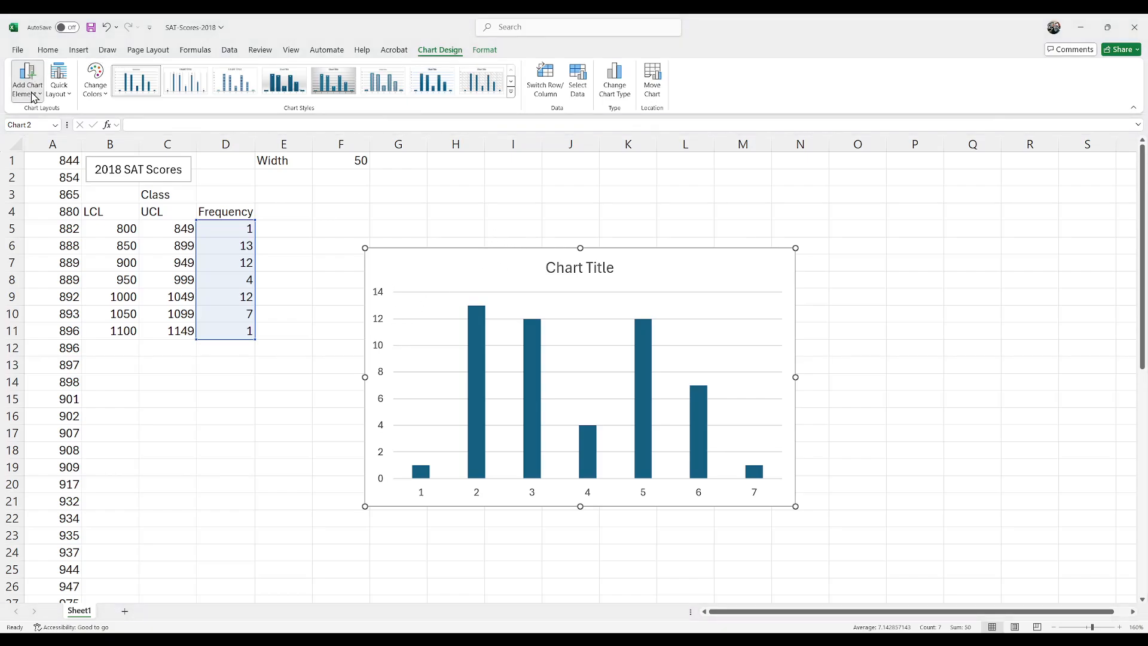
Step: Add a primary horizontal and a primary vertical axis title to the column chart
left_click(149, 128)
left_click(32, 91)
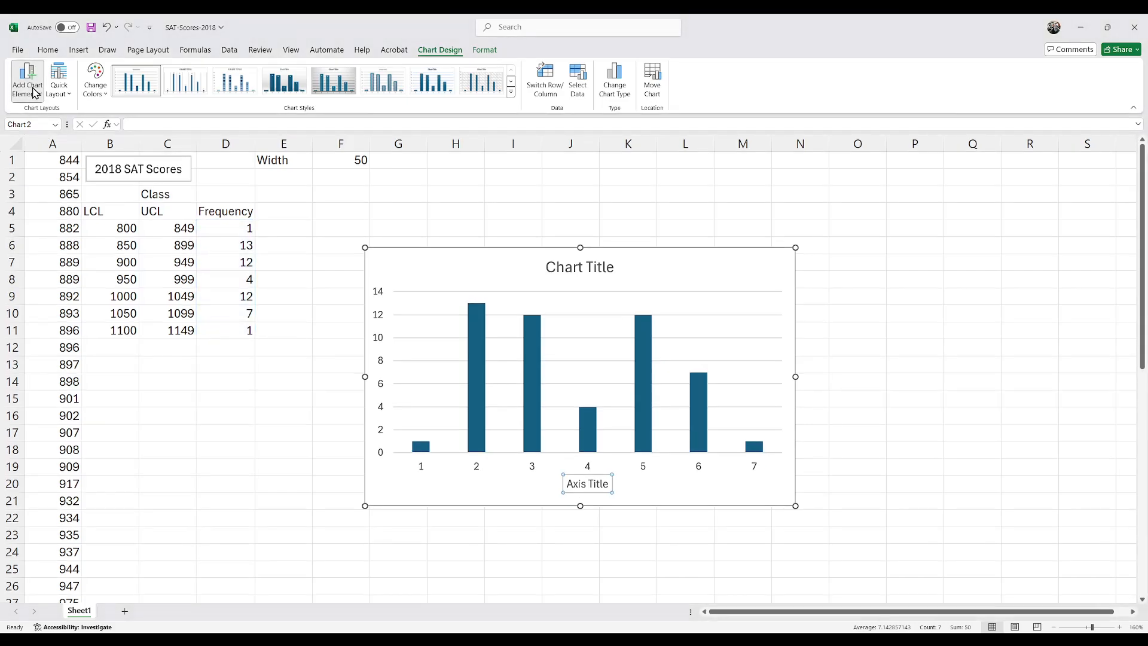
left_click(142, 157)
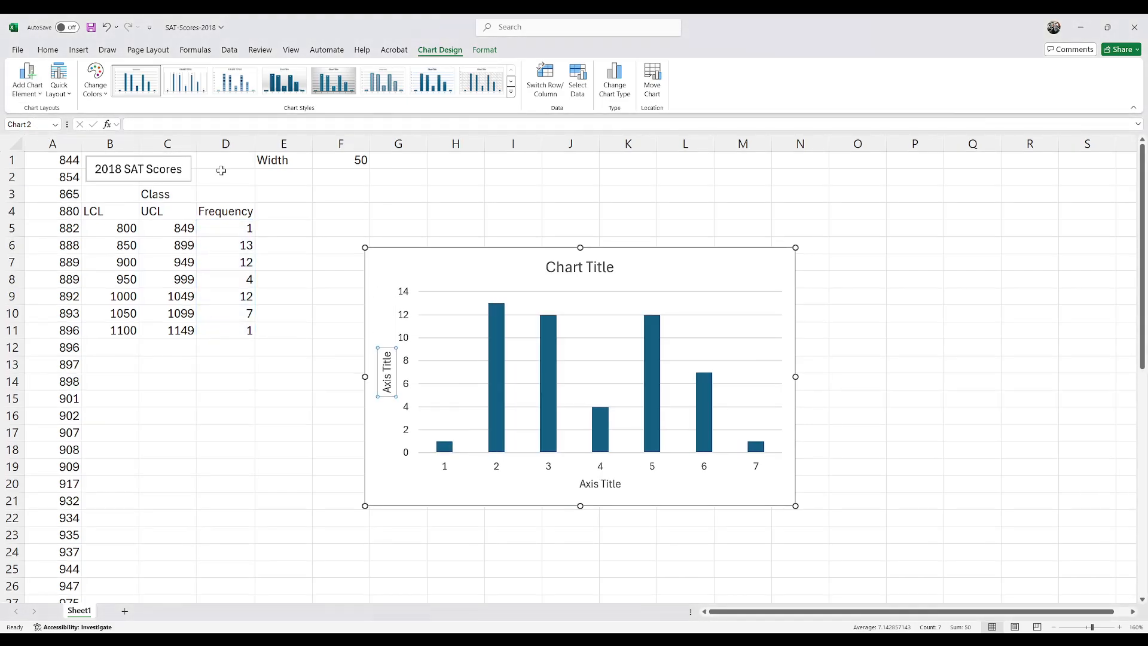
Step: Replace the placeholder chart title with 2018 SAT Scores
triple_click(581, 267)
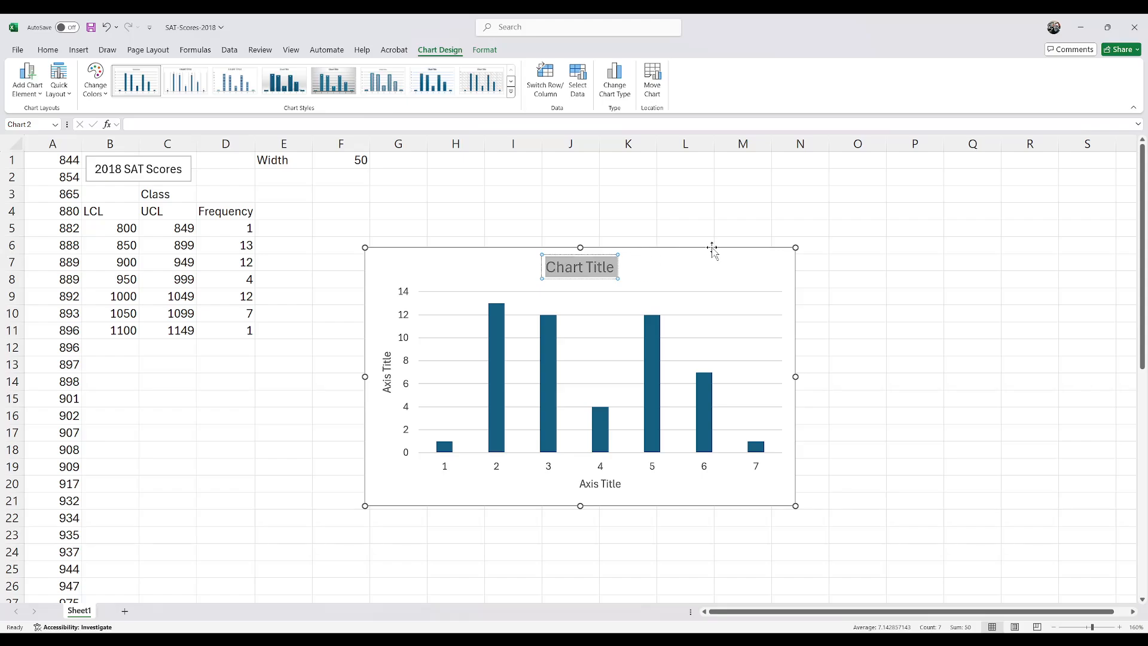
type("2018")
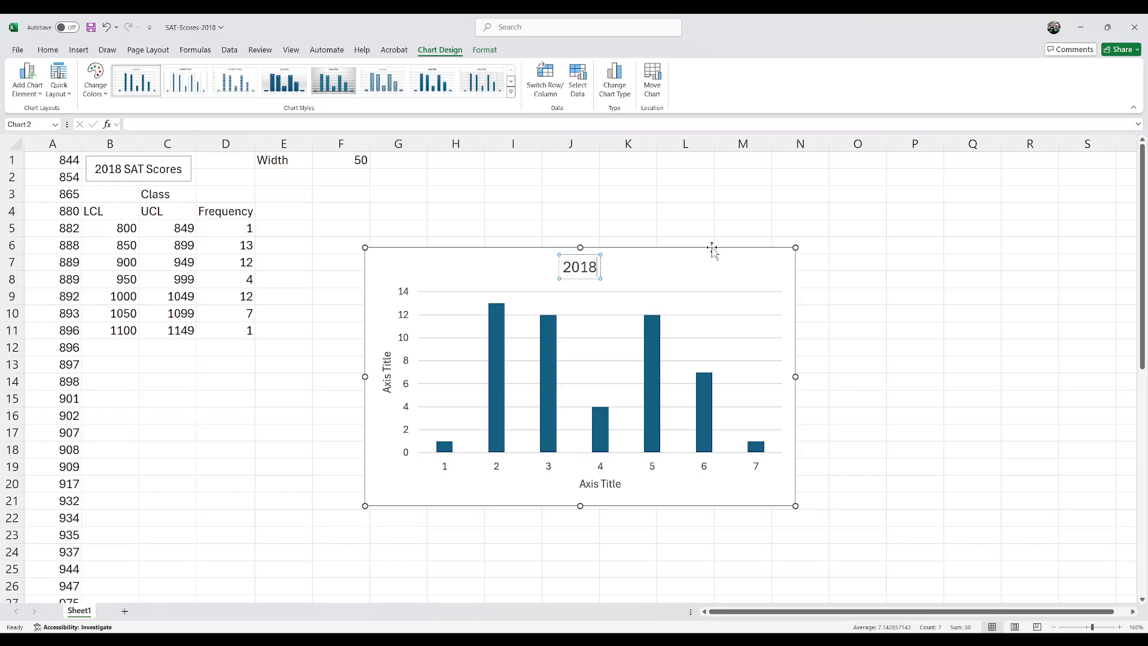
type(" SA")
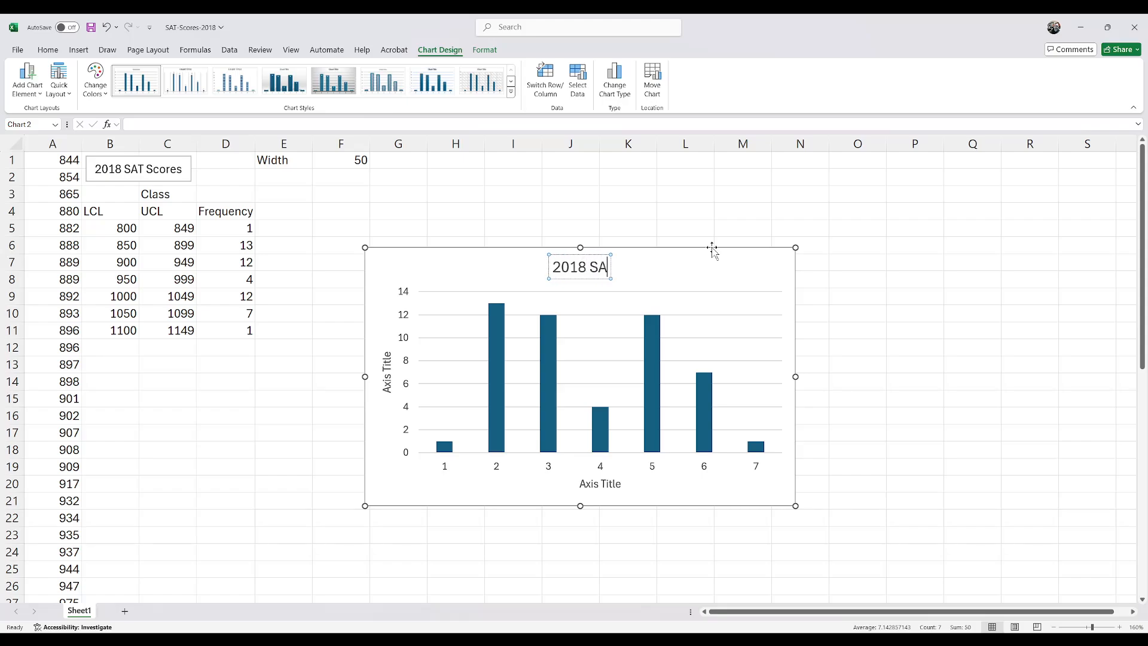
type("T Scores")
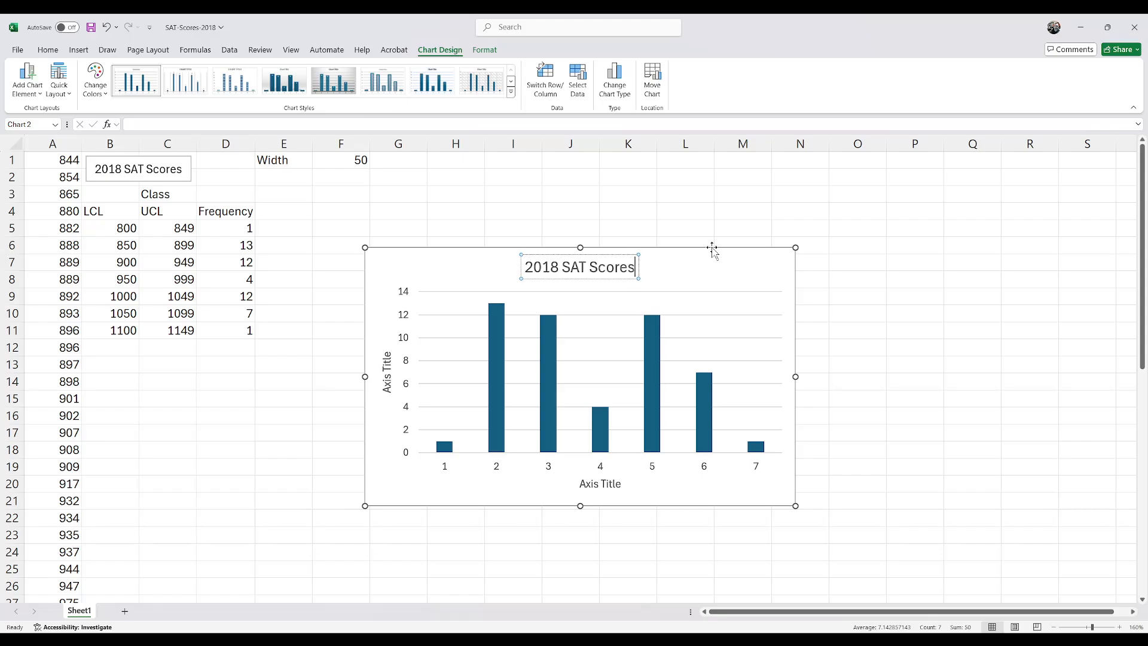
Step: Title the chart's vertical axis Frequency and its horizontal axis SAT Score
left_click(387, 373)
key("ctrl+a")
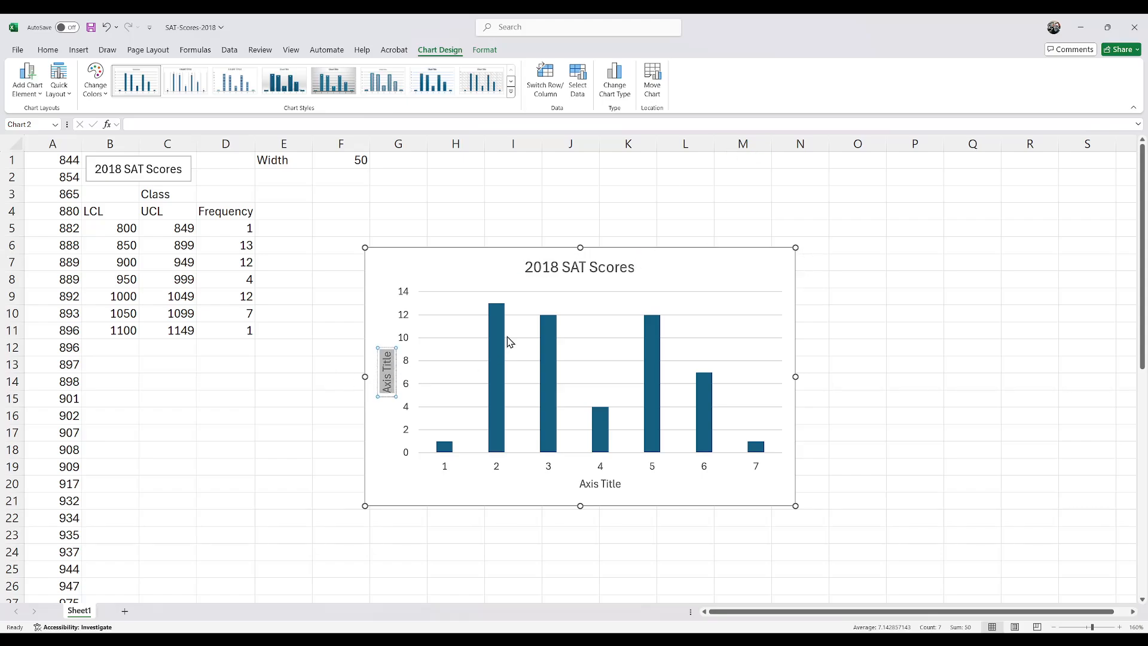
type("Frequency")
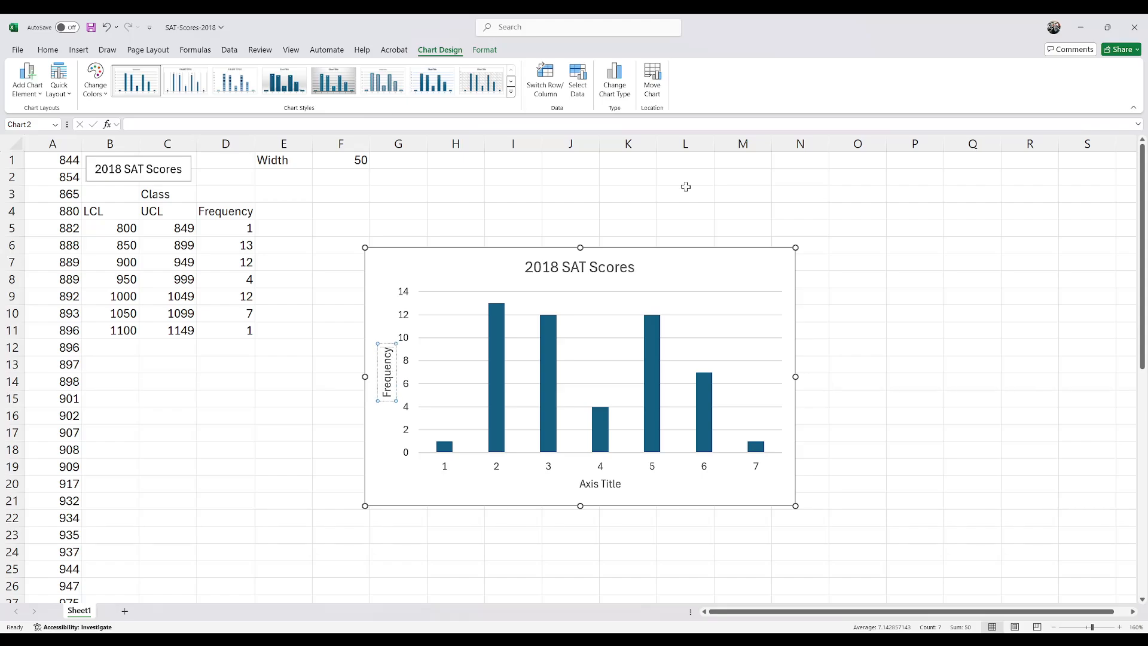
double_click(589, 482)
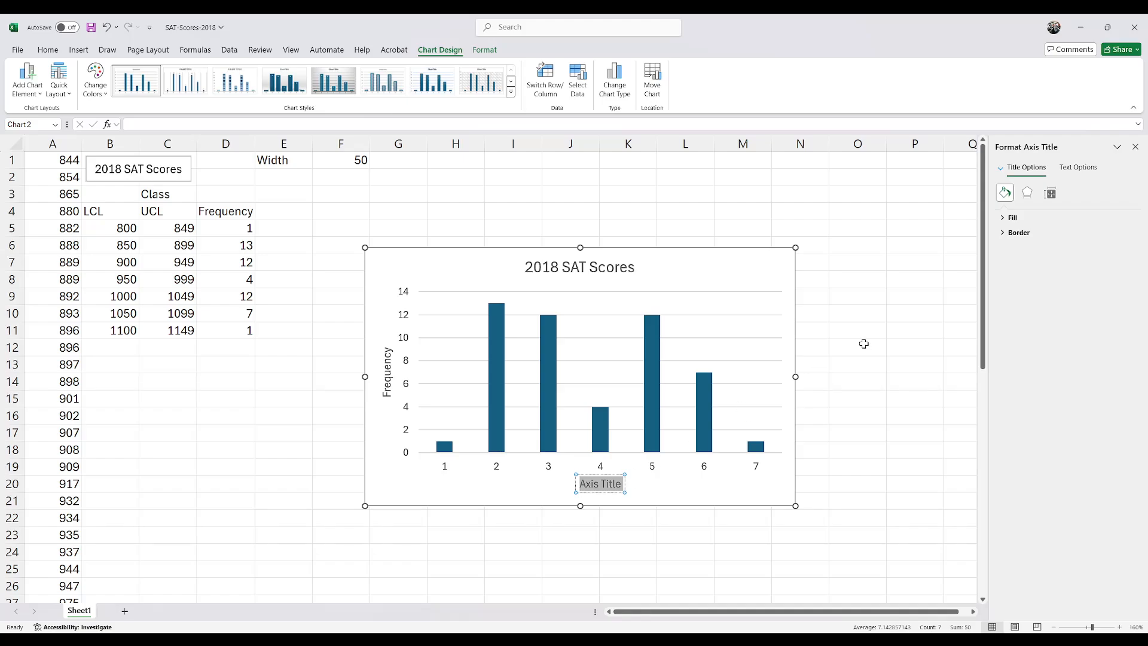
type("SAT Score")
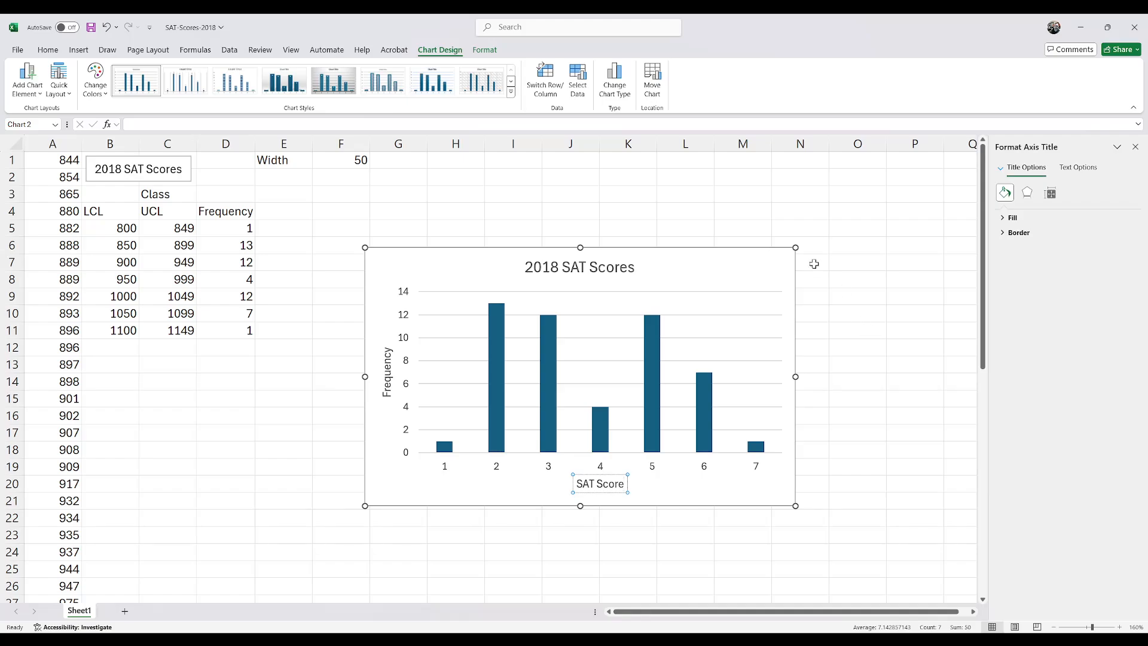
left_click(534, 486)
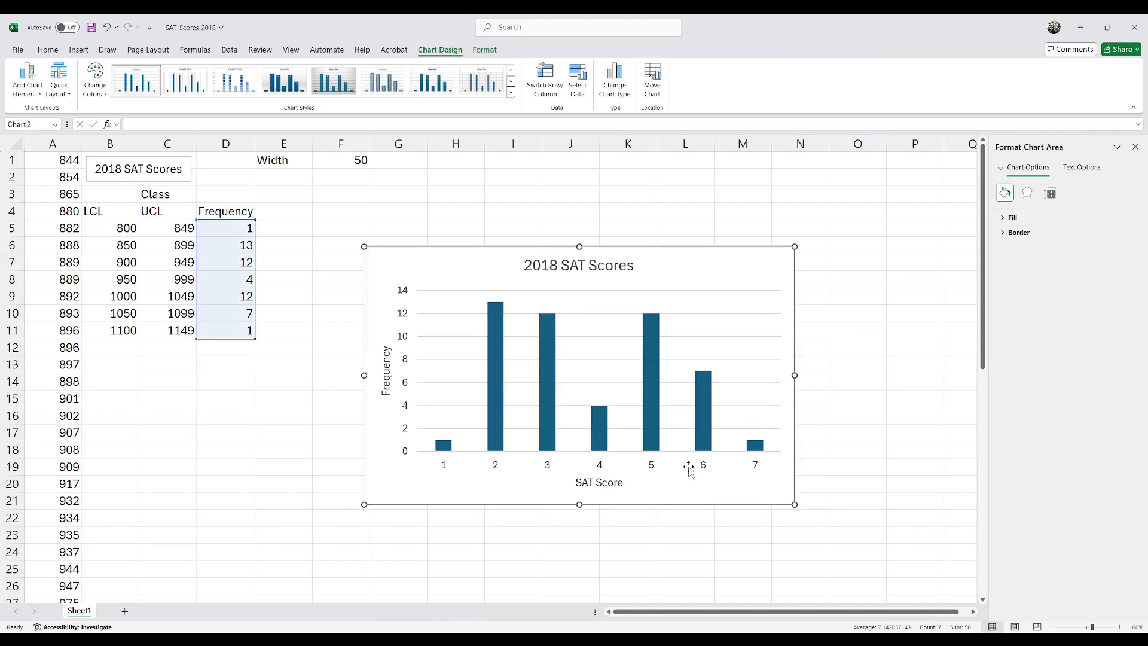
Step: Set the gap width of the chart's data series to 0% to form a histogram
left_click(448, 472)
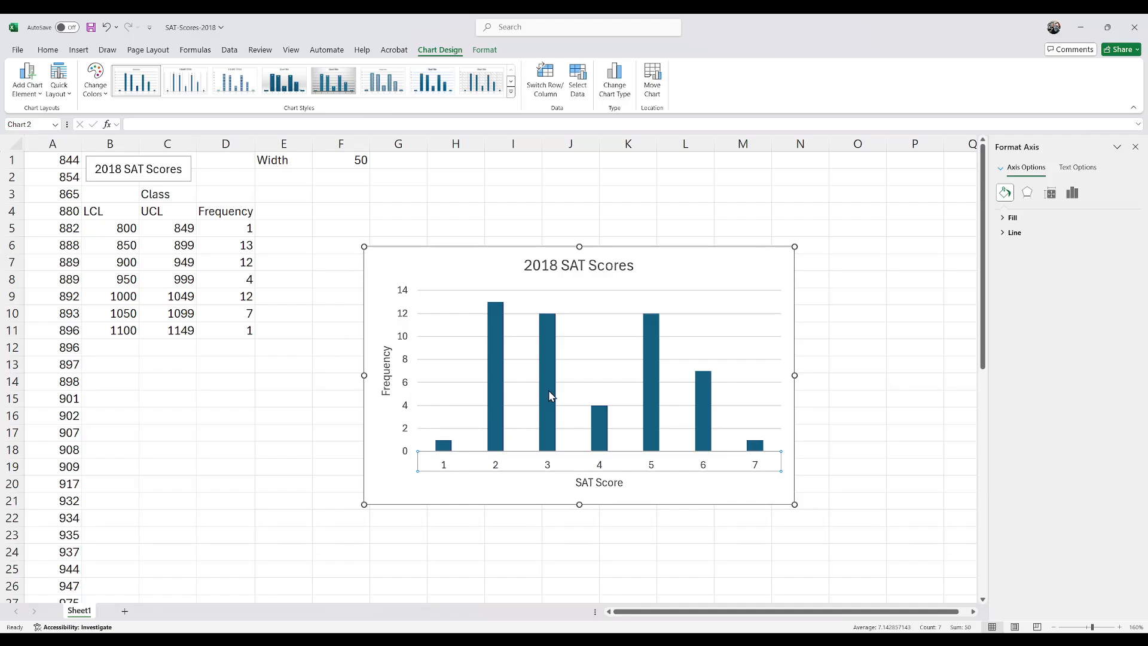
left_click(464, 427)
left_click(497, 430)
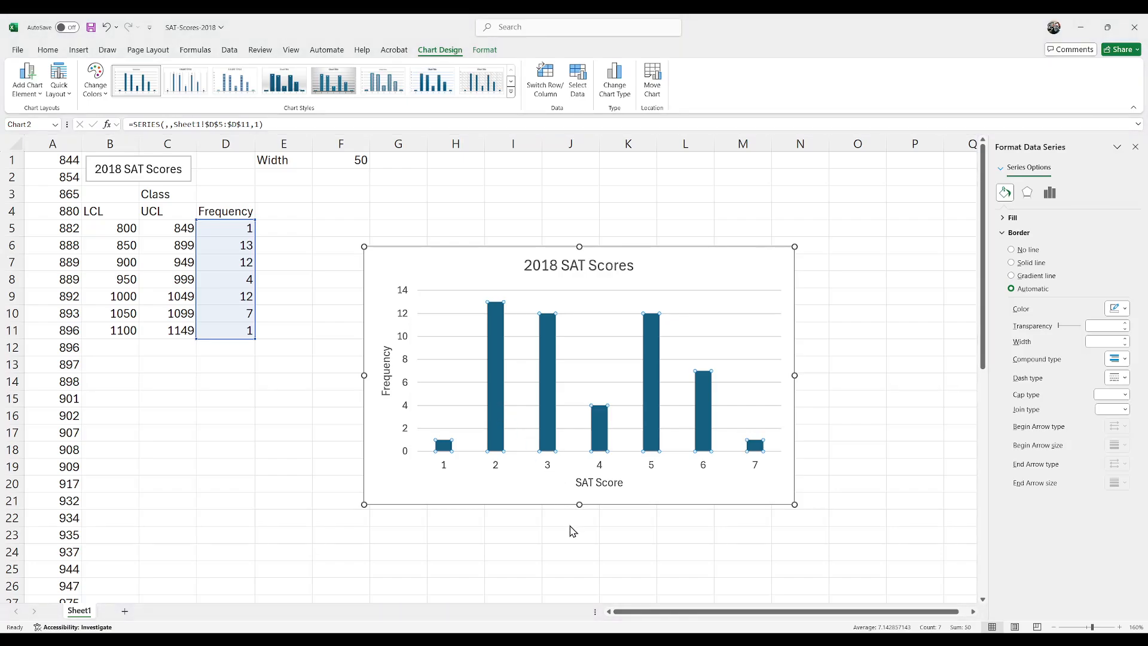
left_click(1049, 192)
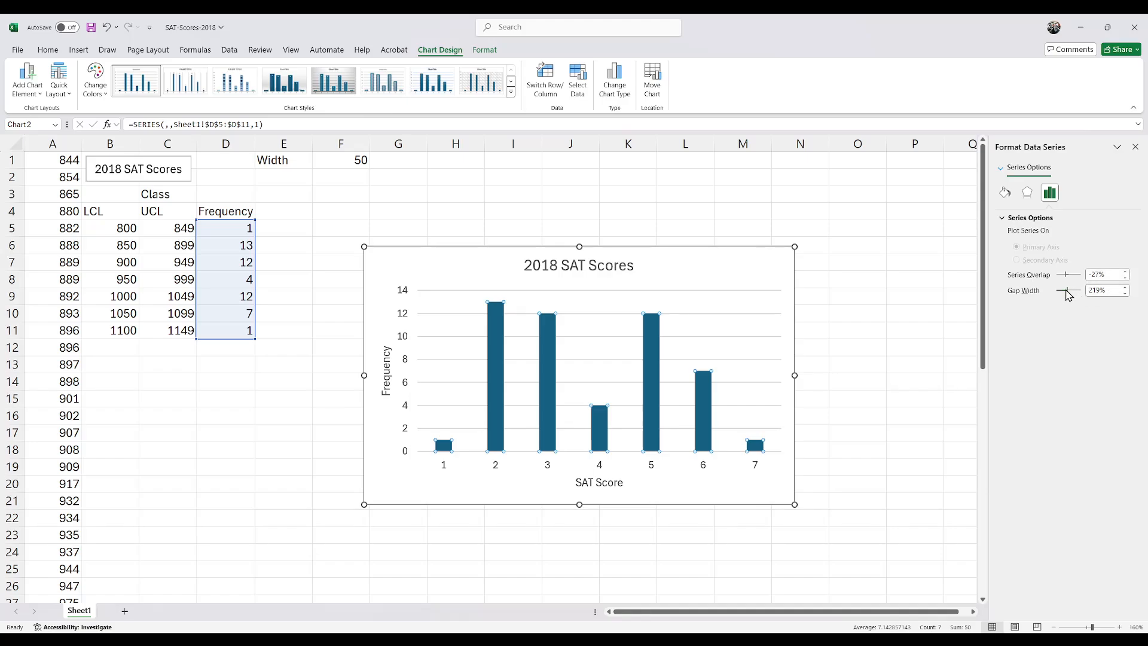
left_click_drag(1070, 297, 1051, 295)
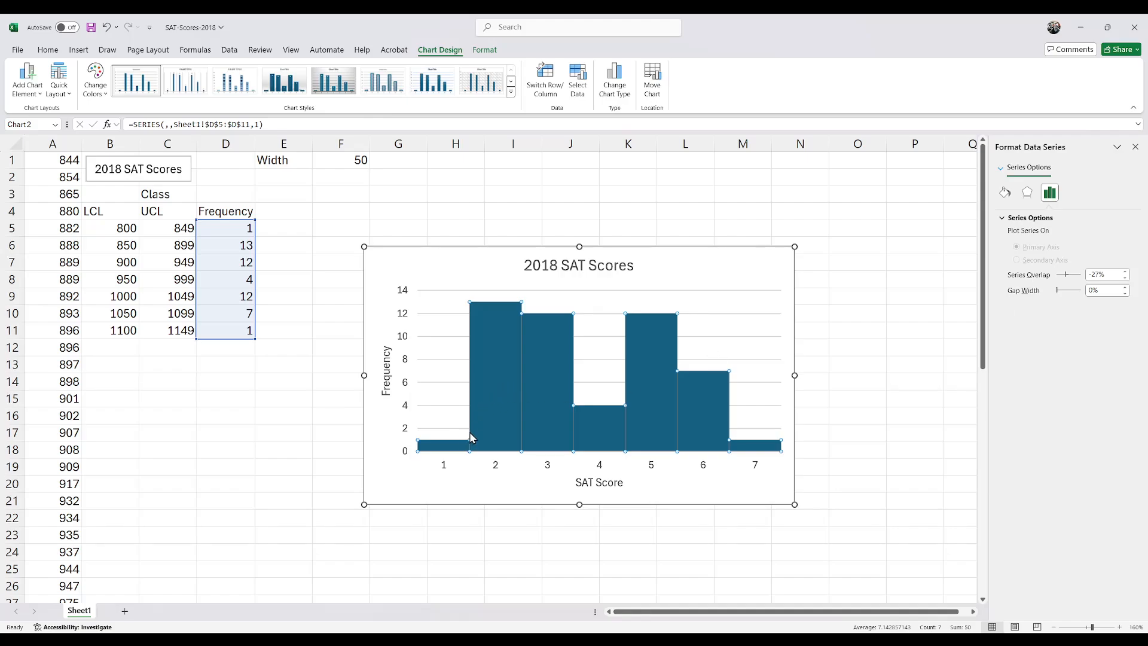
Step: Add data labels showing the frequency above each bar of the histogram
left_click(511, 489)
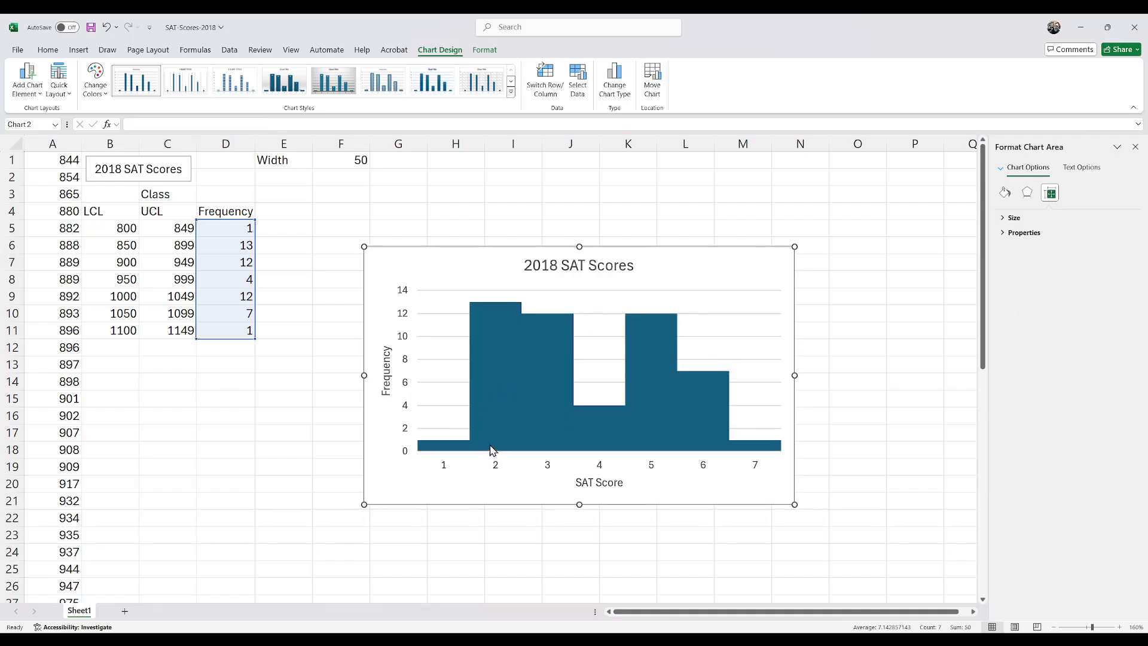
left_click(489, 423)
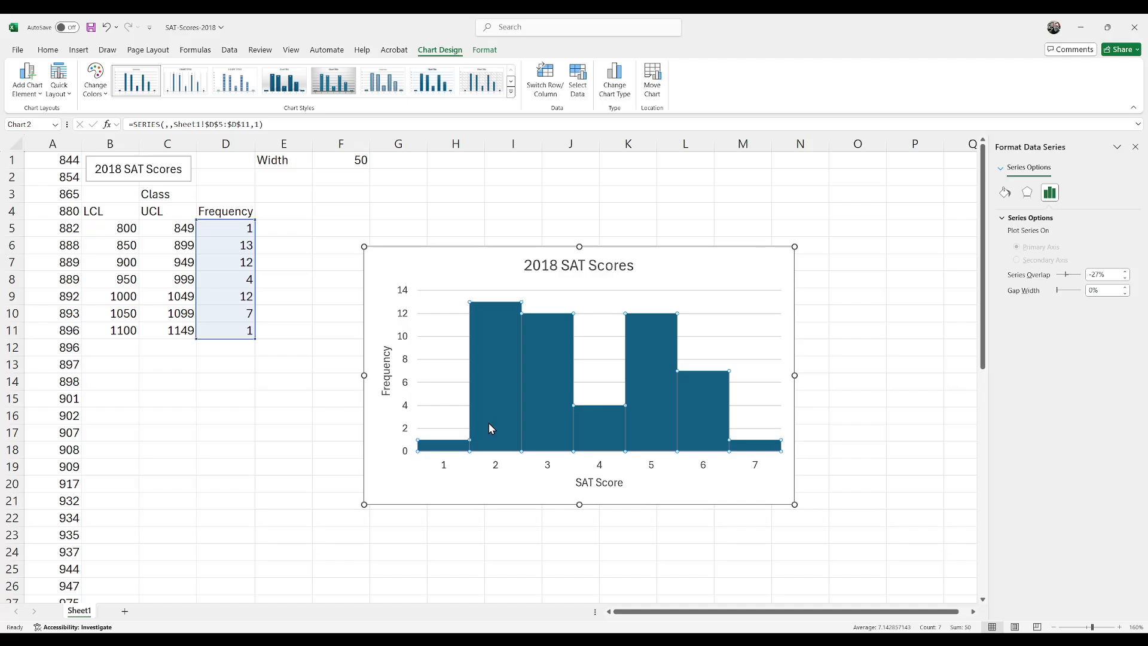
left_click(546, 519)
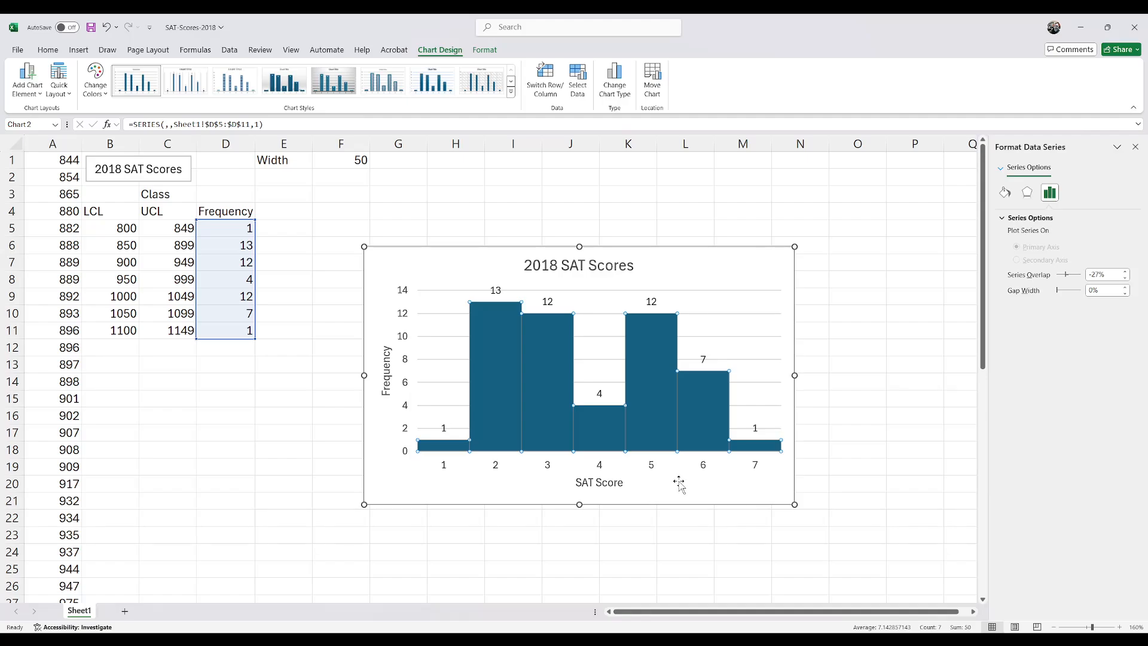
left_click(486, 482)
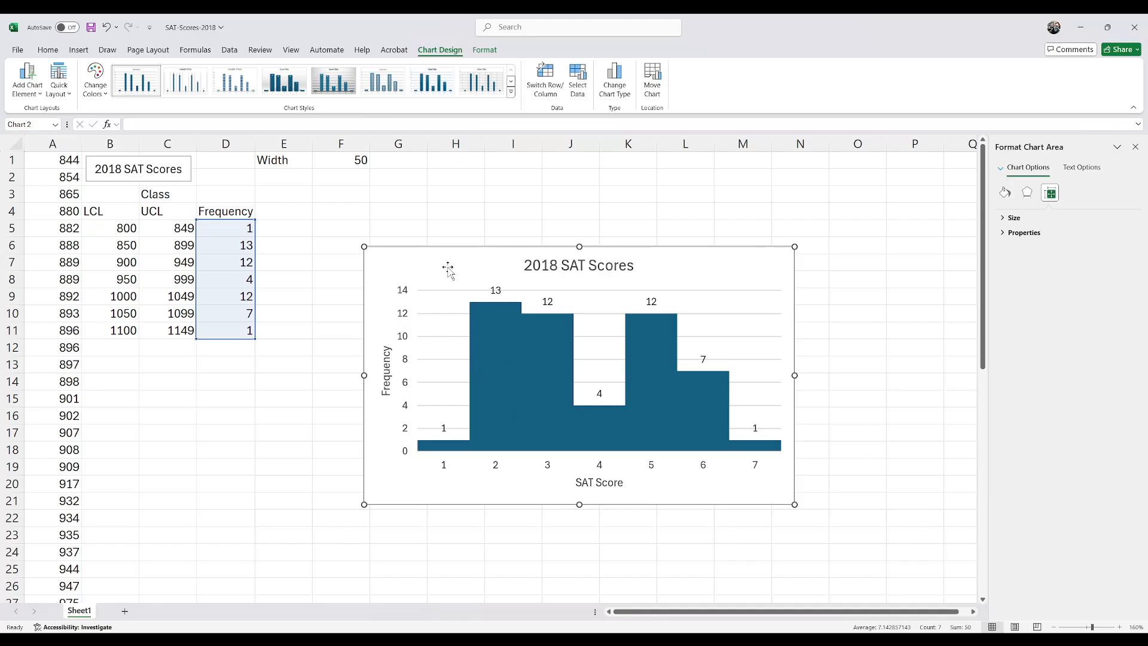
left_click(445, 469)
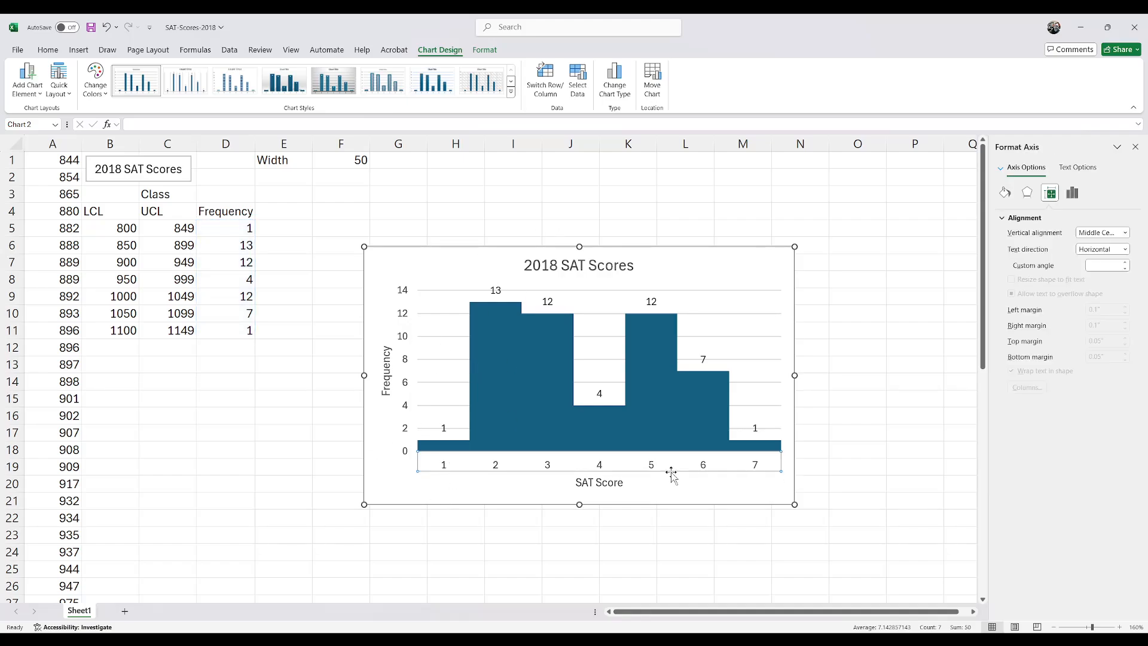
Step: Move the Frequency heading and its values from D4:D11 to E4:E11, freeing column D
left_click(289, 224)
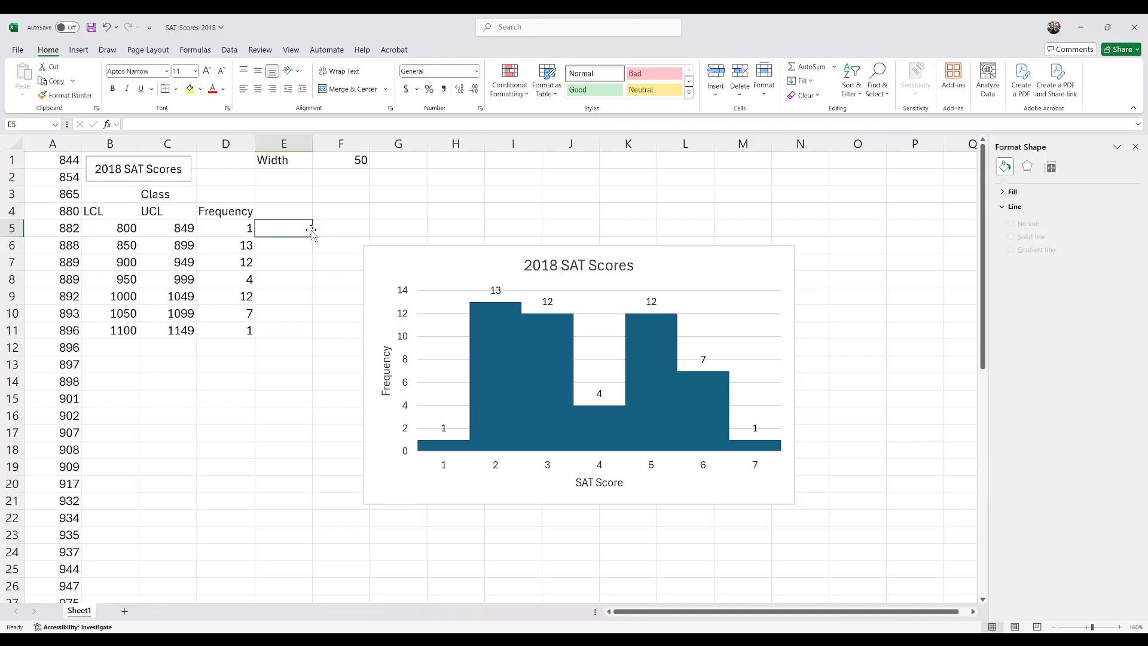
left_click_drag(291, 228, 282, 330)
left_click_drag(241, 209, 276, 210)
left_click(232, 229)
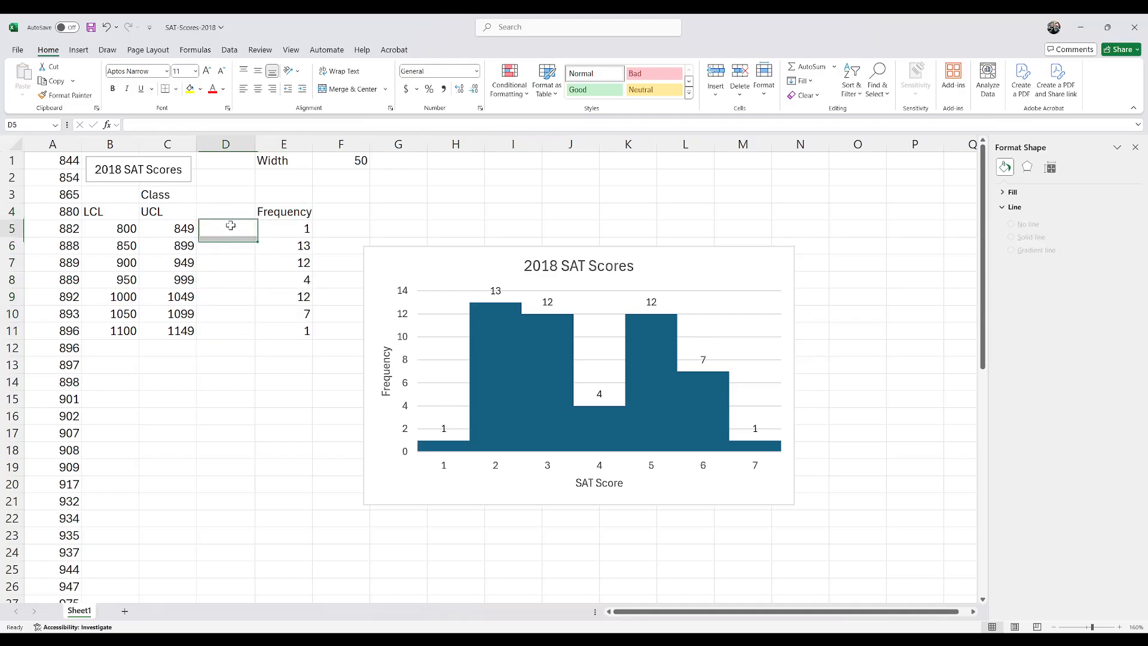
Step: Move the Class heading from C3 to D4, beside the Frequency heading
left_click(230, 213)
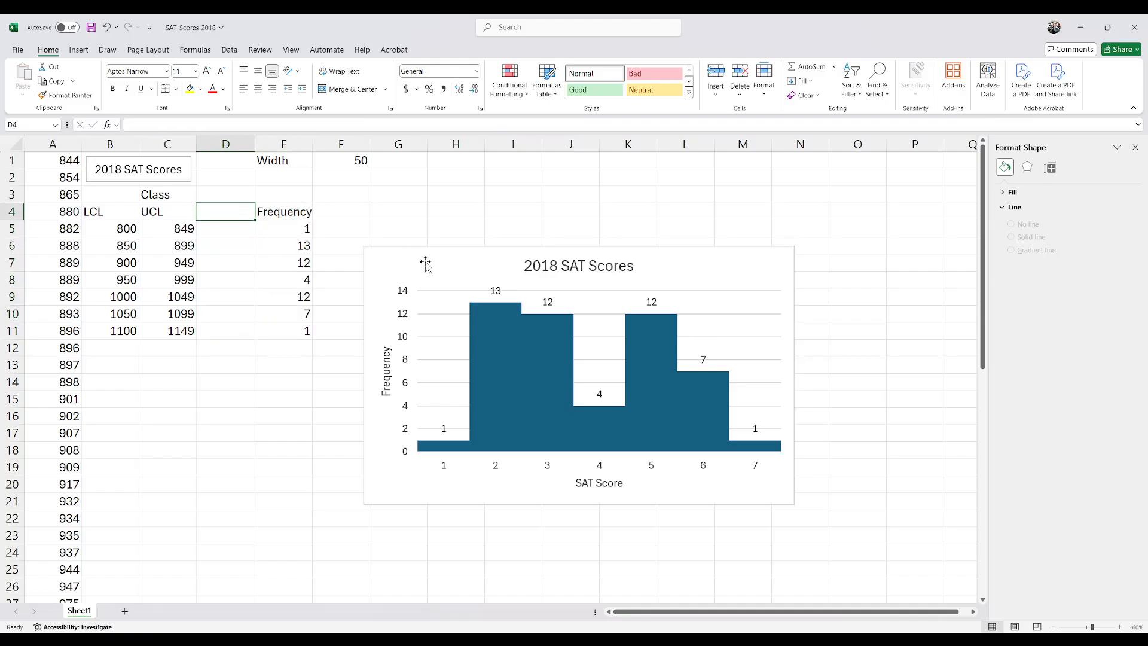
key("Left")
key("Up")
key("ctrl+x")
key("Right")
key("Down")
key("ctrl+v")
key("Down")
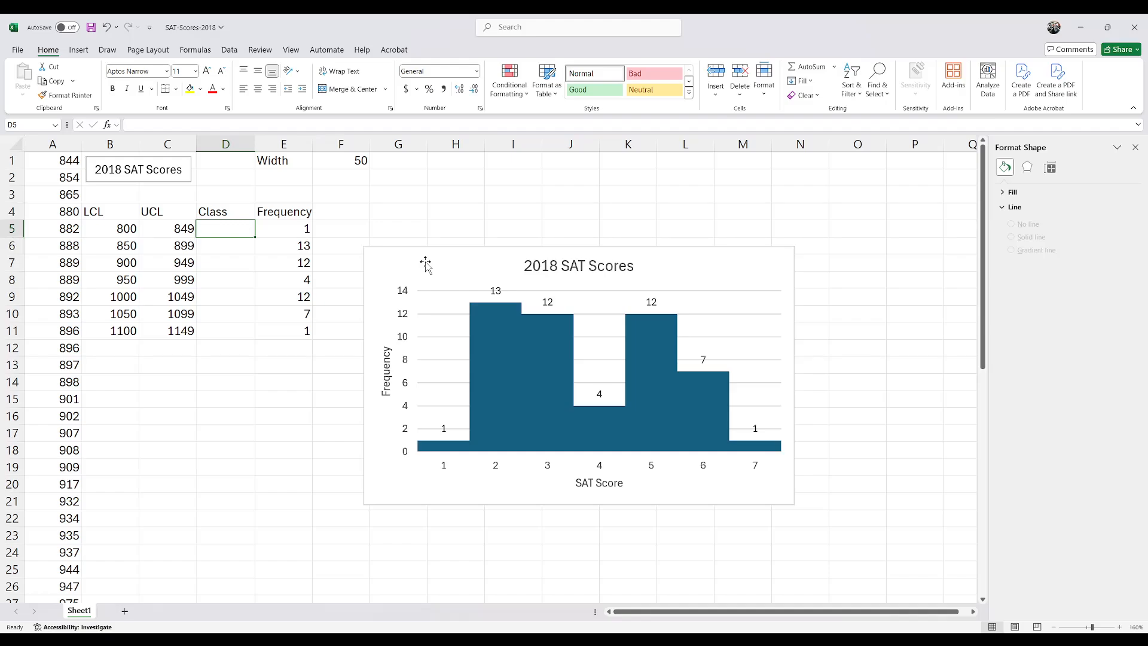
Step: Enter the class label 800 to 849 in D5 and widen column D slightly
type("800 to")
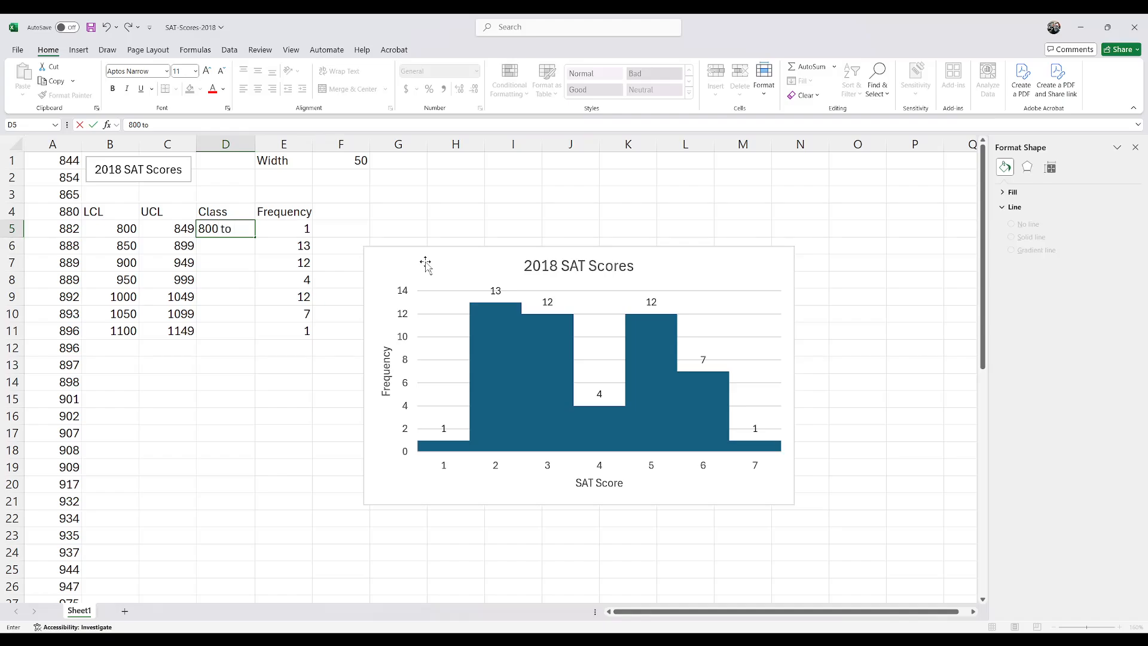
type(" 849")
key("Return")
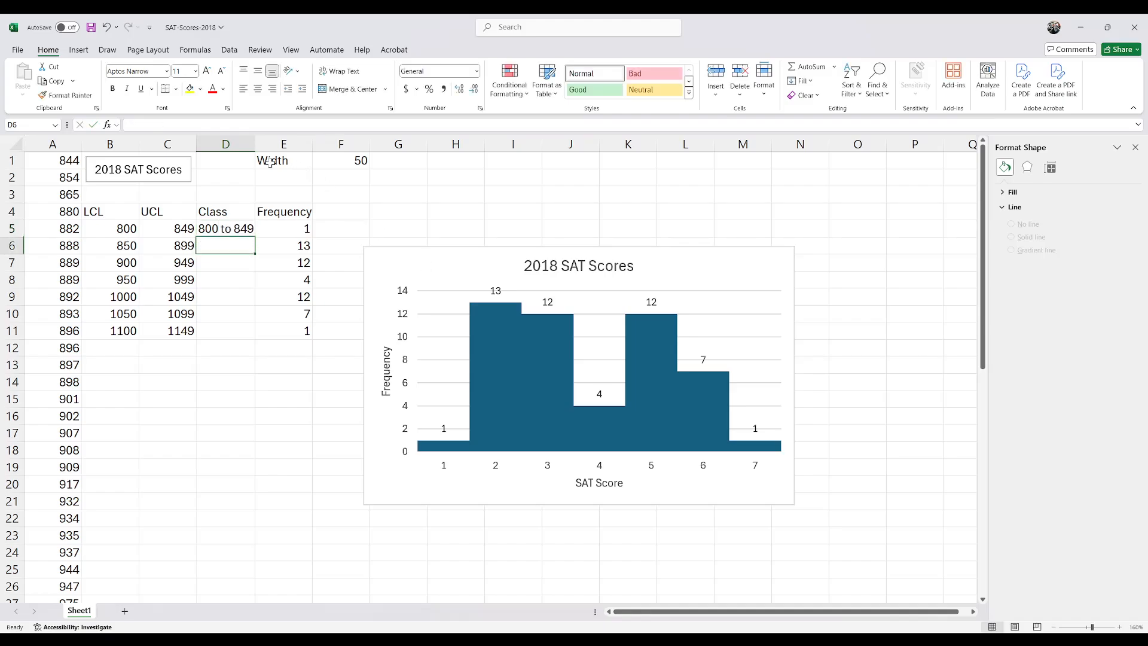
left_click_drag(256, 143, 261, 143)
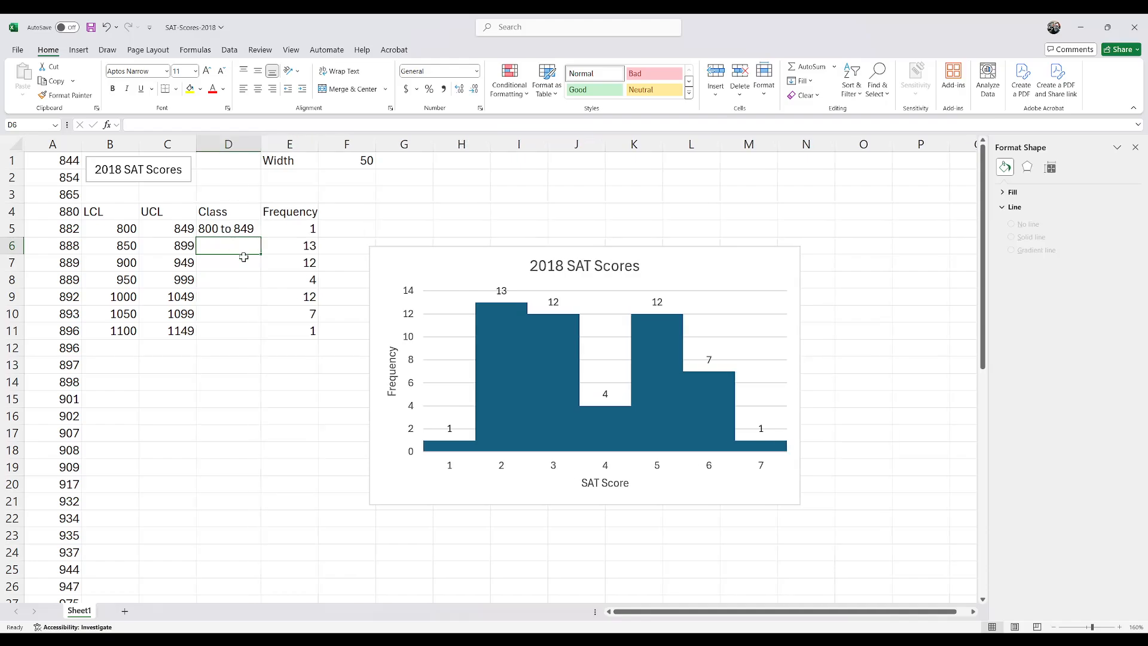
Step: Enter the class labels 850 to 899, 900 to 949 and 950 to 999 in D6:D8
type("850 to")
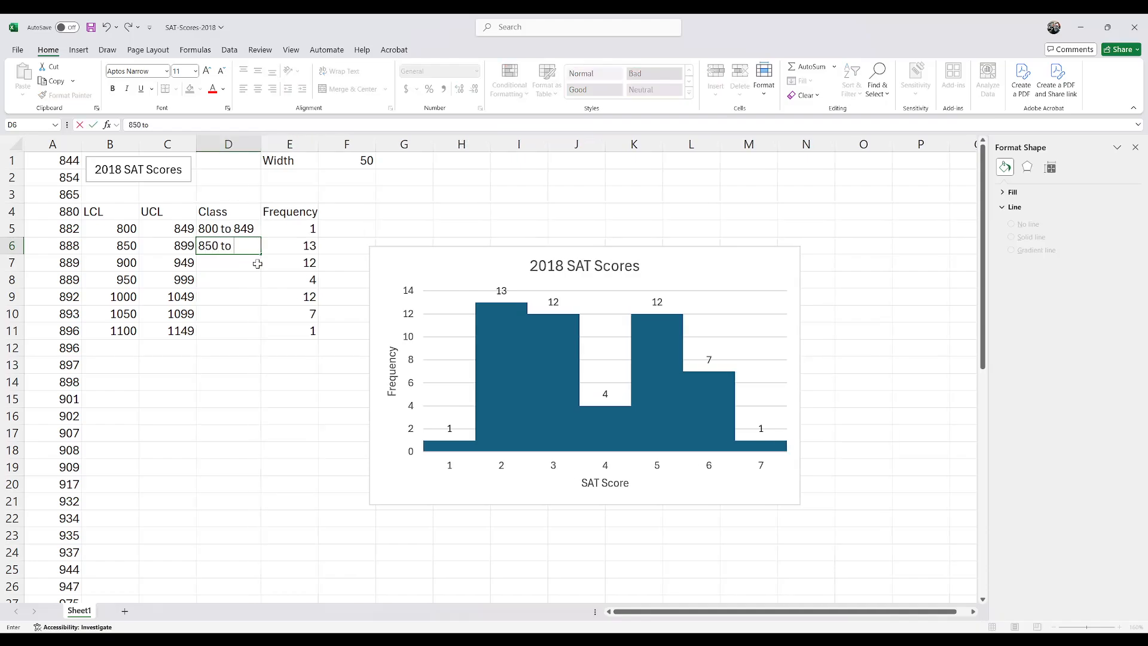
type(" 899")
key("Return")
type("9")
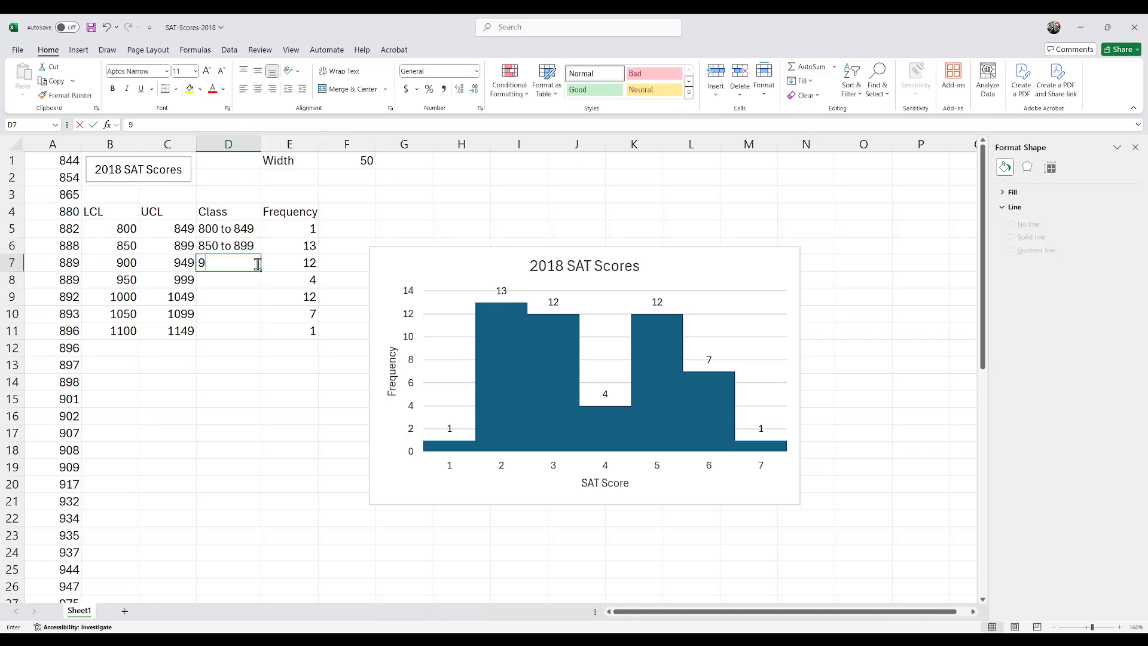
type("00 to 949")
key("Return")
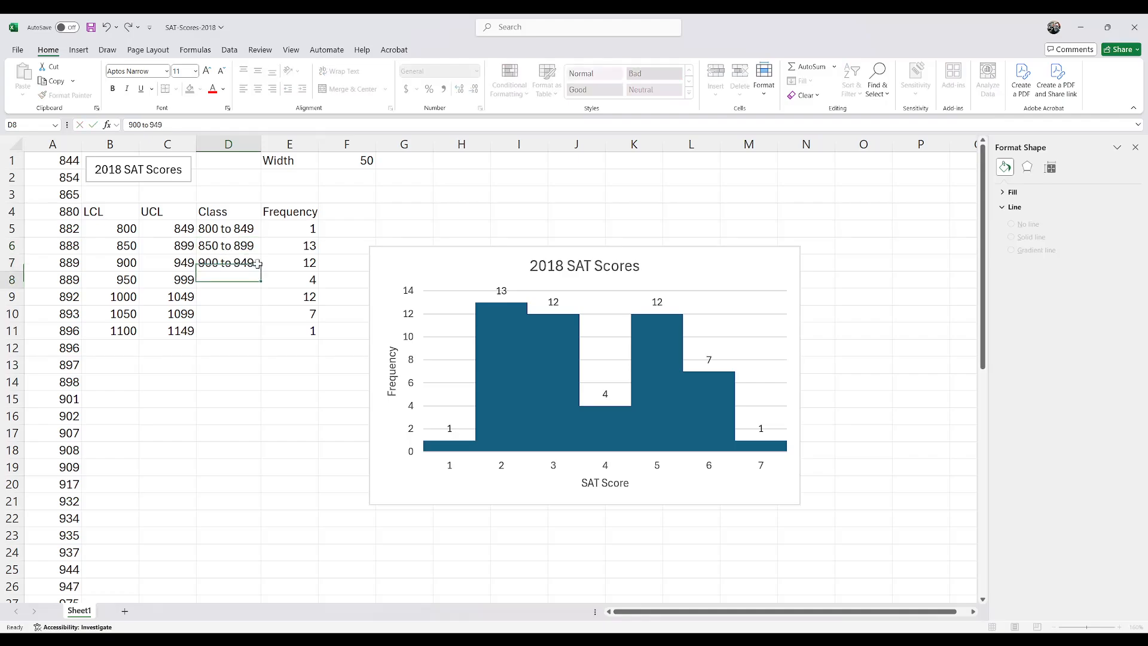
type("950 to 9")
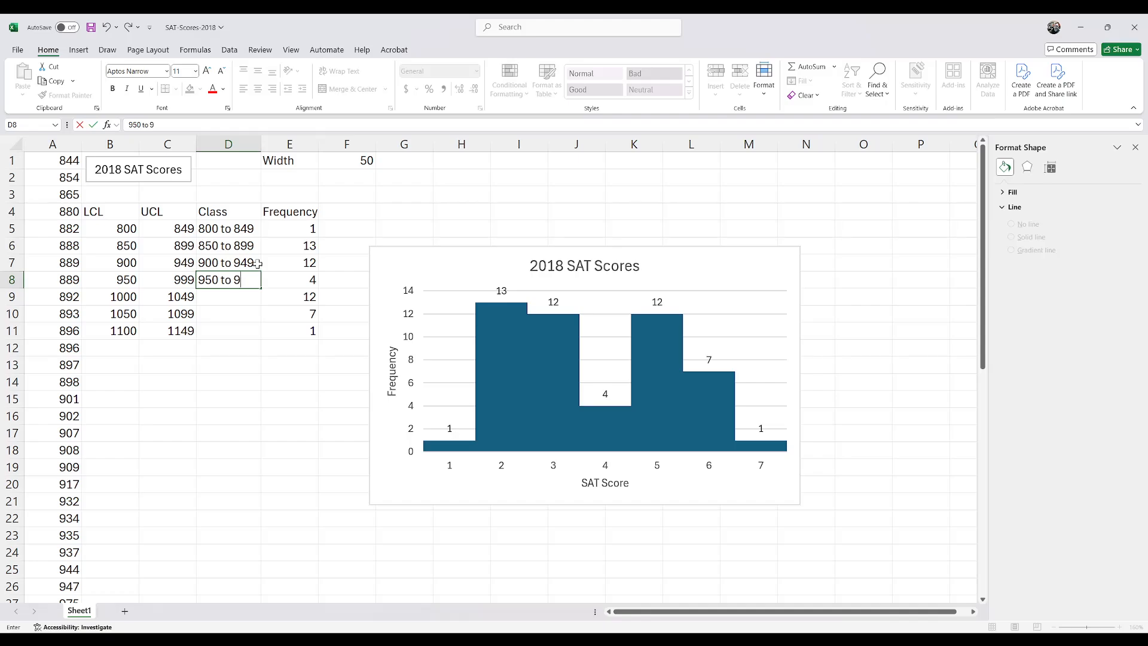
type("99")
key("Return")
Step: Enter the class label 1000 to 1049 in D9 and widen column D to fit it
type("1000")
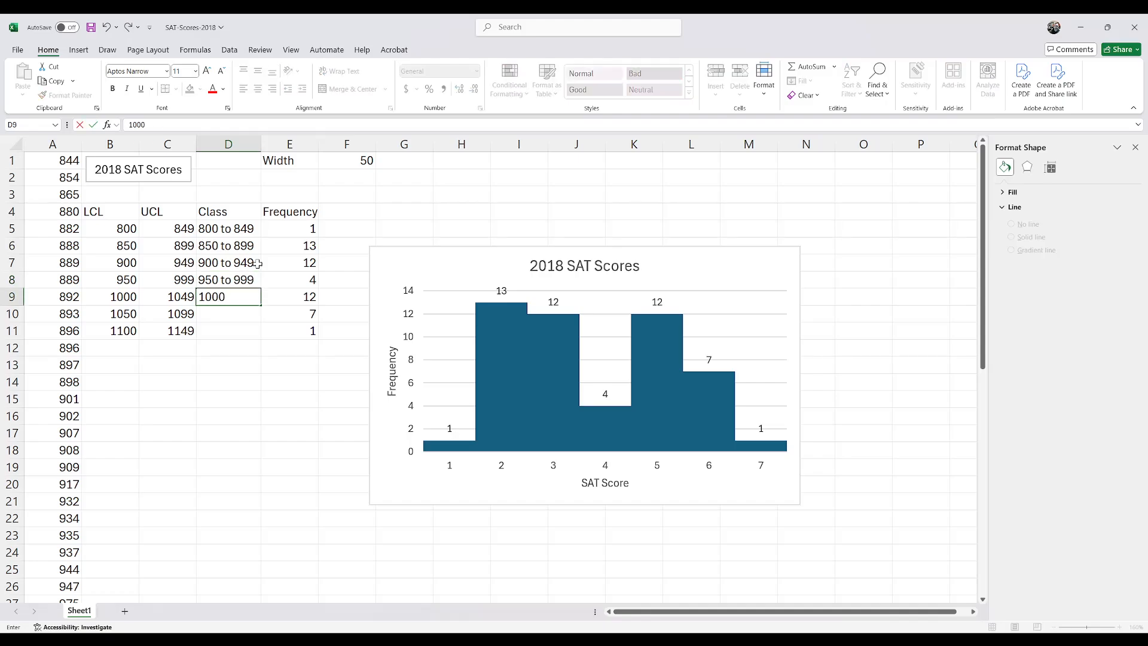
type(" to 1049")
key("Return")
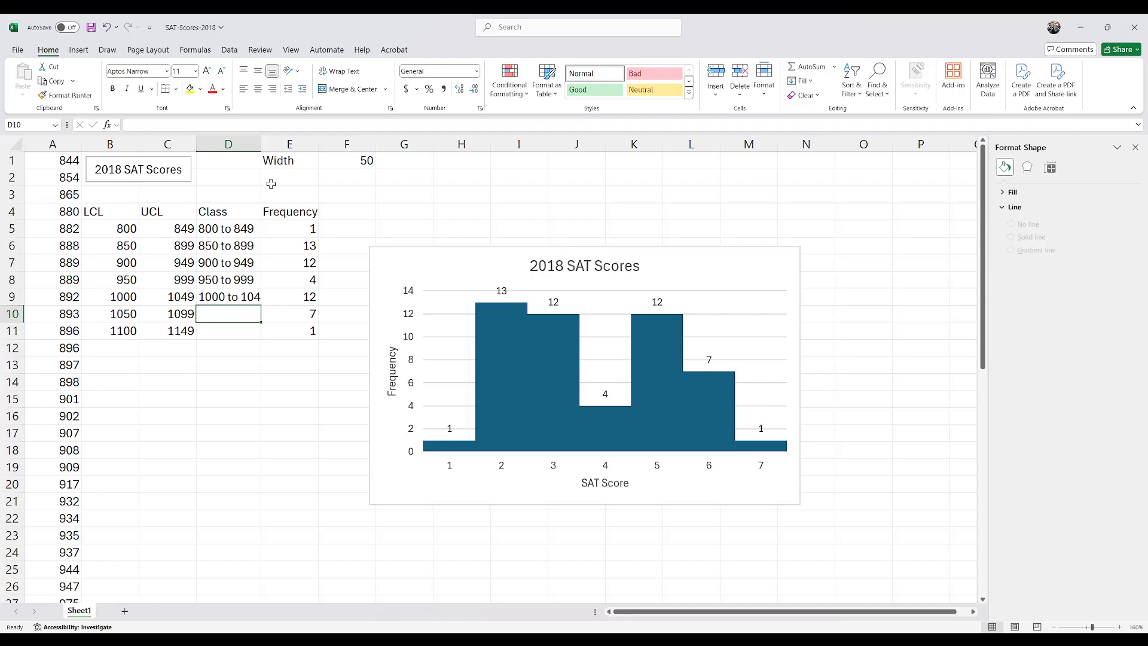
left_click_drag(261, 144, 272, 145)
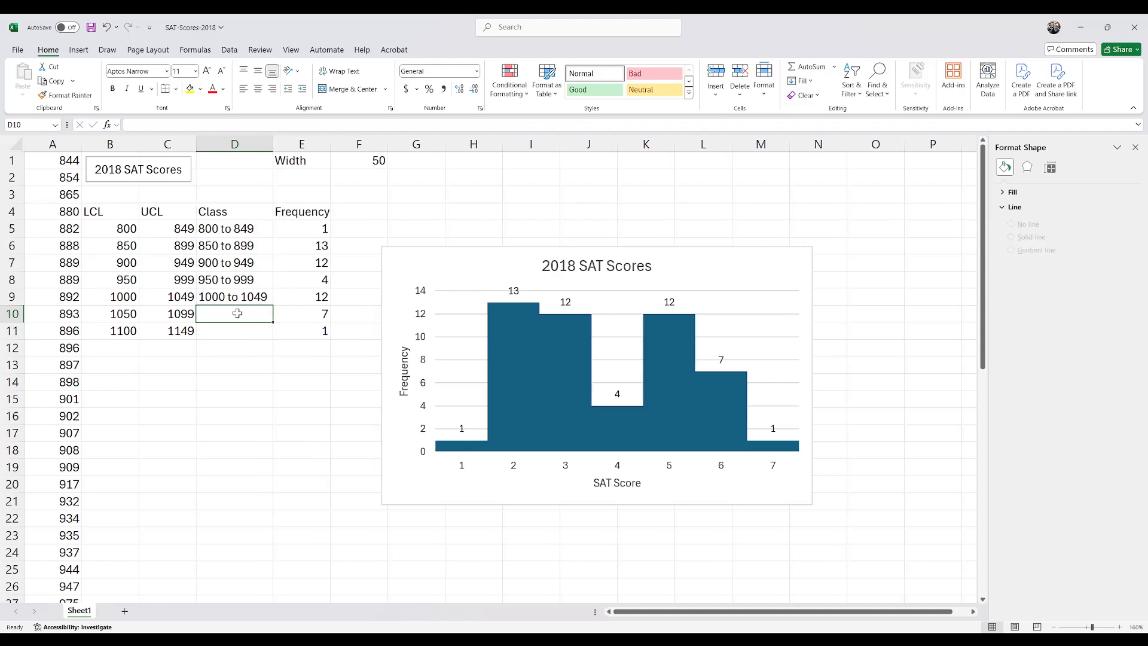
Step: Enter the last two class labels, 1050 to 1099 in D10 and 1100 to 1149 in D11
type("1050 t")
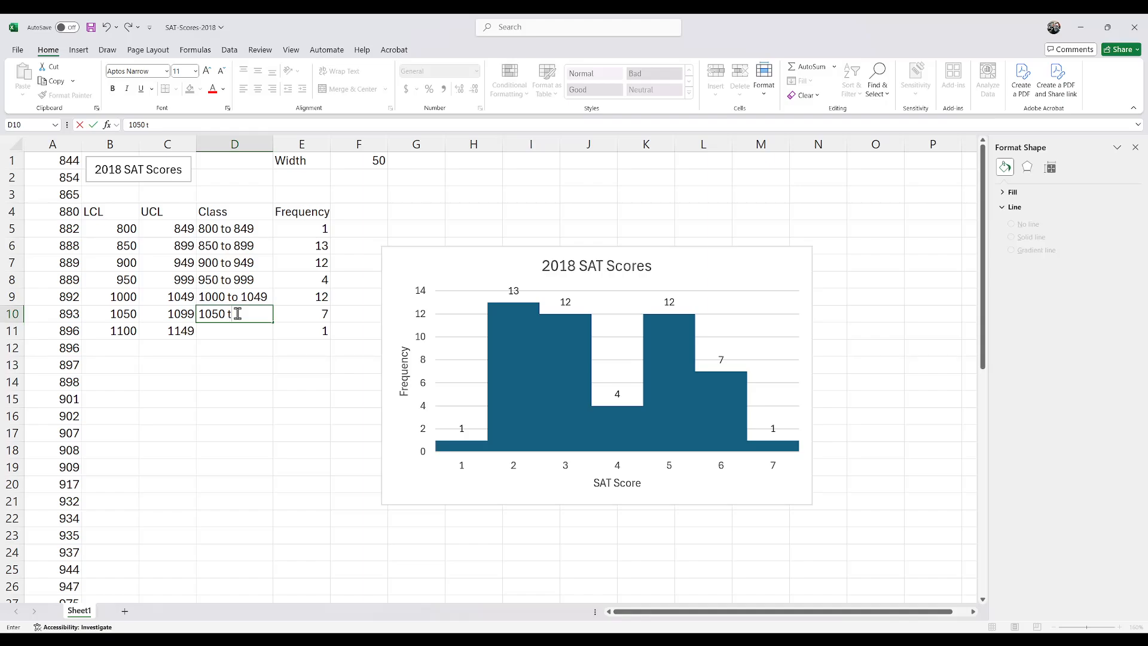
type("o 1099")
key("Return")
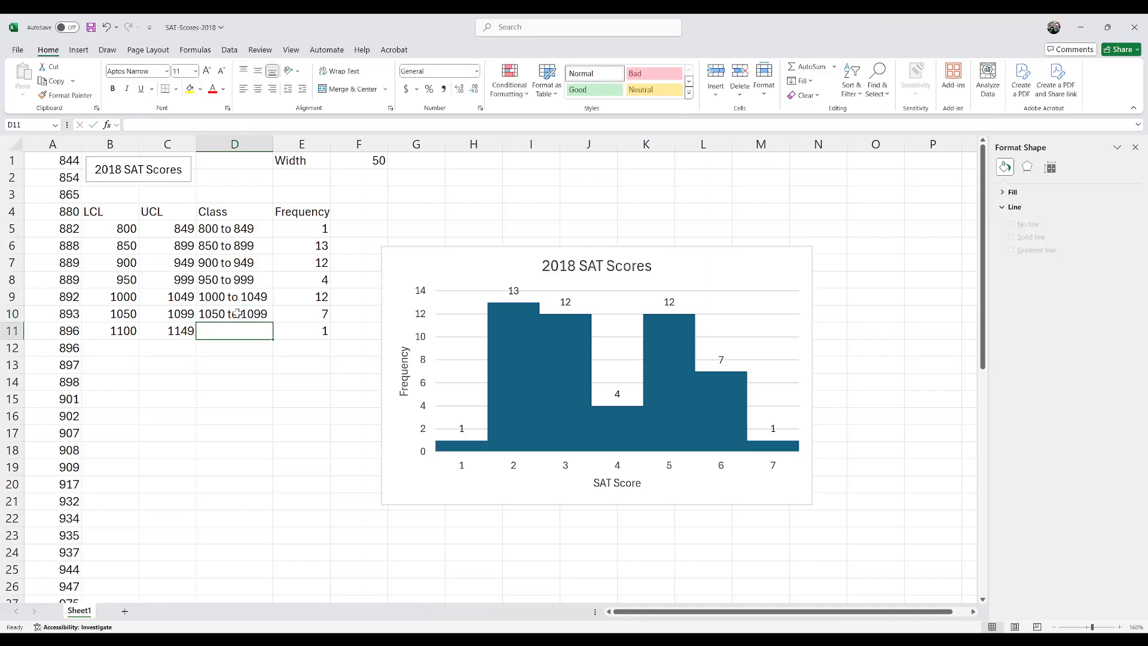
left_click_drag(116, 236, 168, 330)
left_click(210, 331)
type("100")
key("BackSpace")
key("BackSpace")
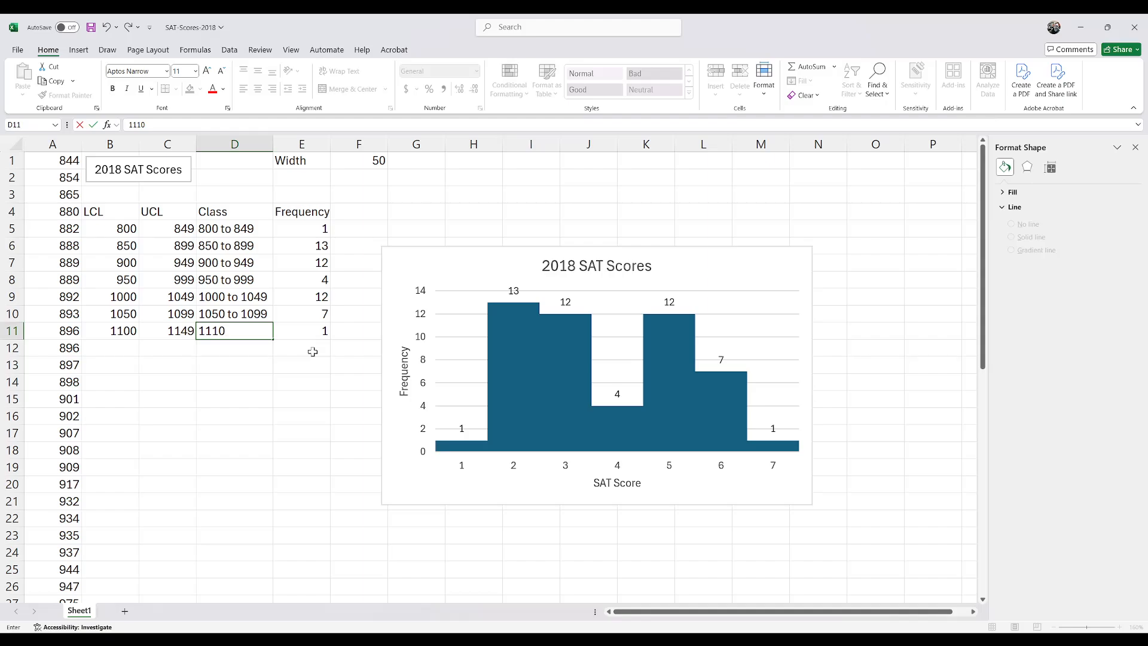
type("100 to 1149")
key("Return")
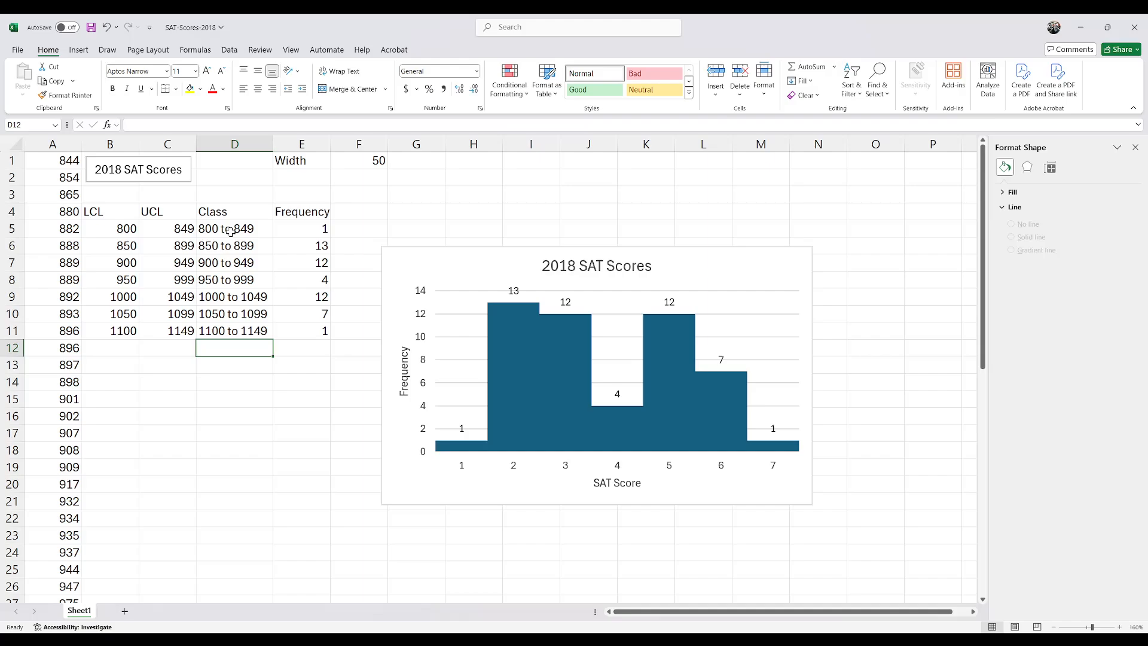
left_click(223, 230)
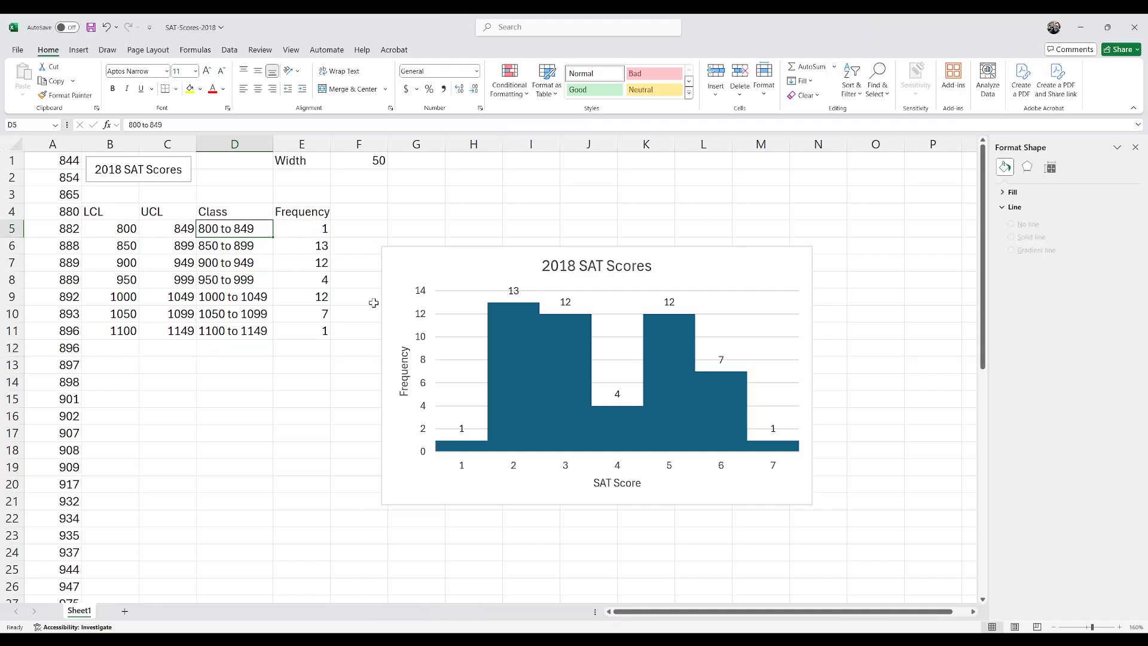
left_click_drag(257, 232, 263, 330)
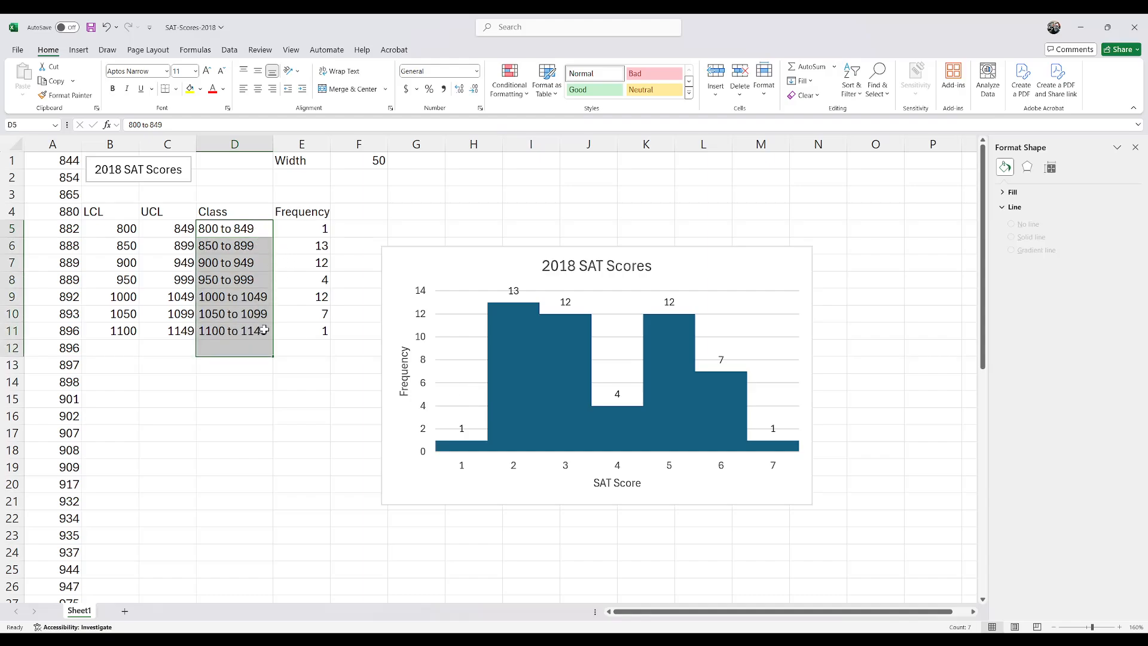
left_click(259, 324)
left_click(258, 228)
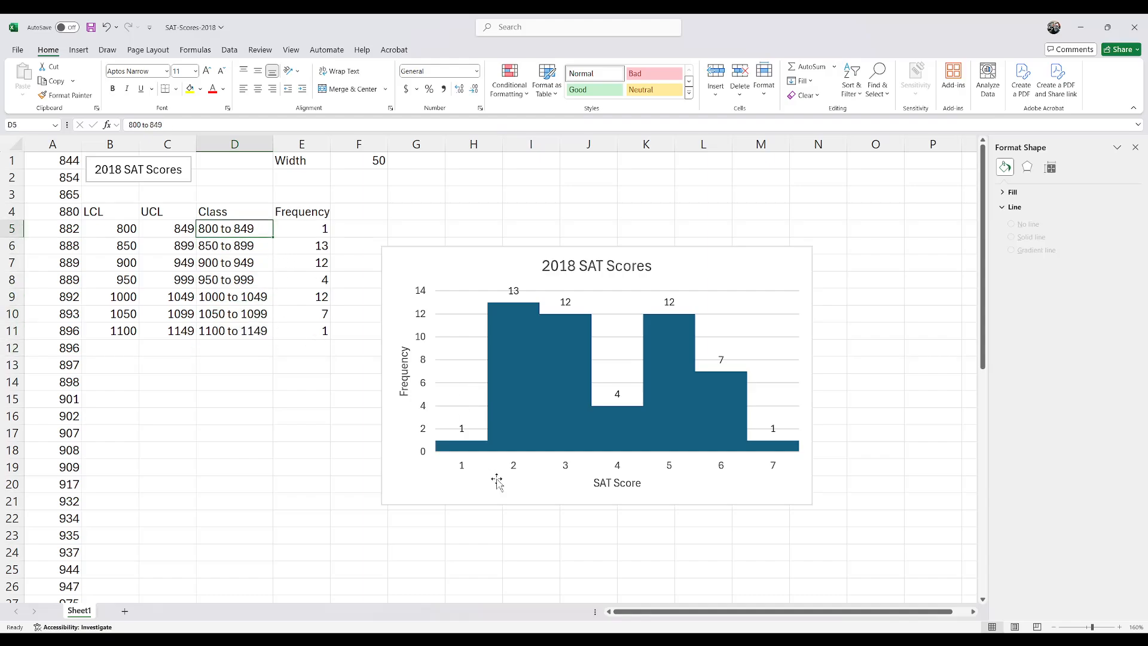
Step: Replace the histogram's horizontal axis labels with the class labels in D5:D11
left_click(470, 465)
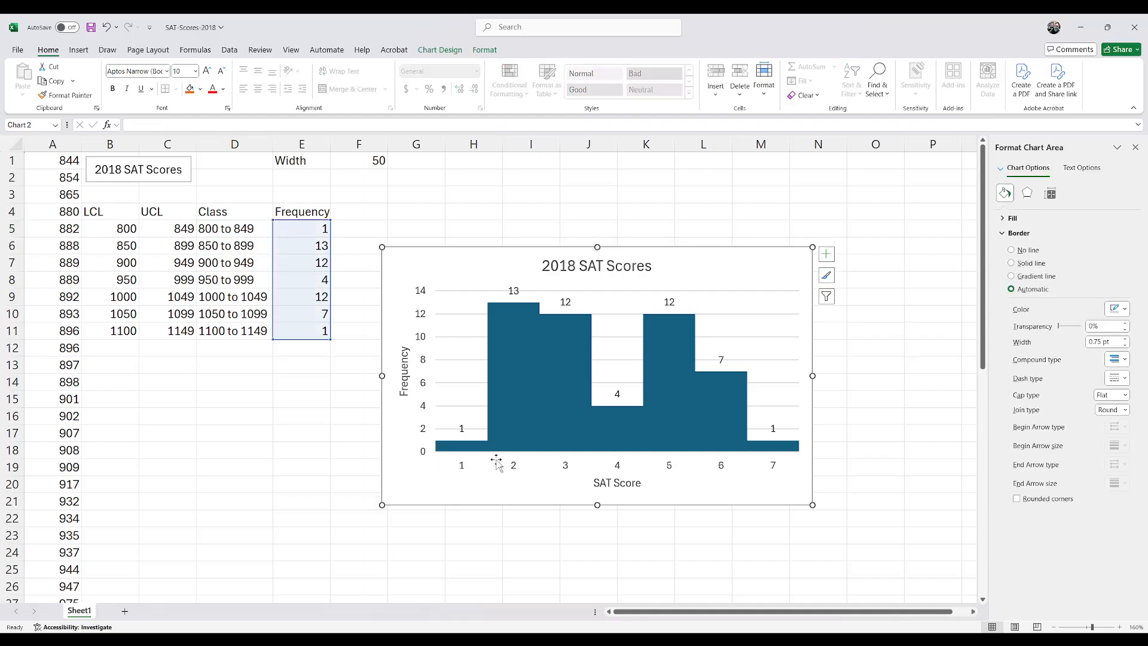
left_click(464, 466)
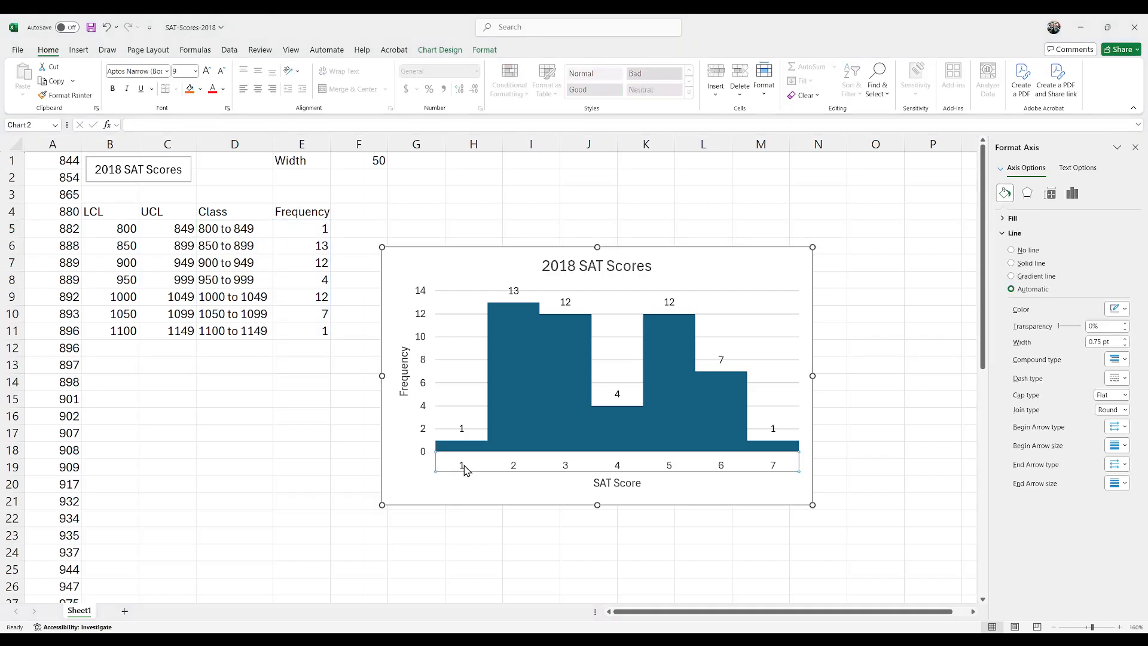
left_click(522, 387)
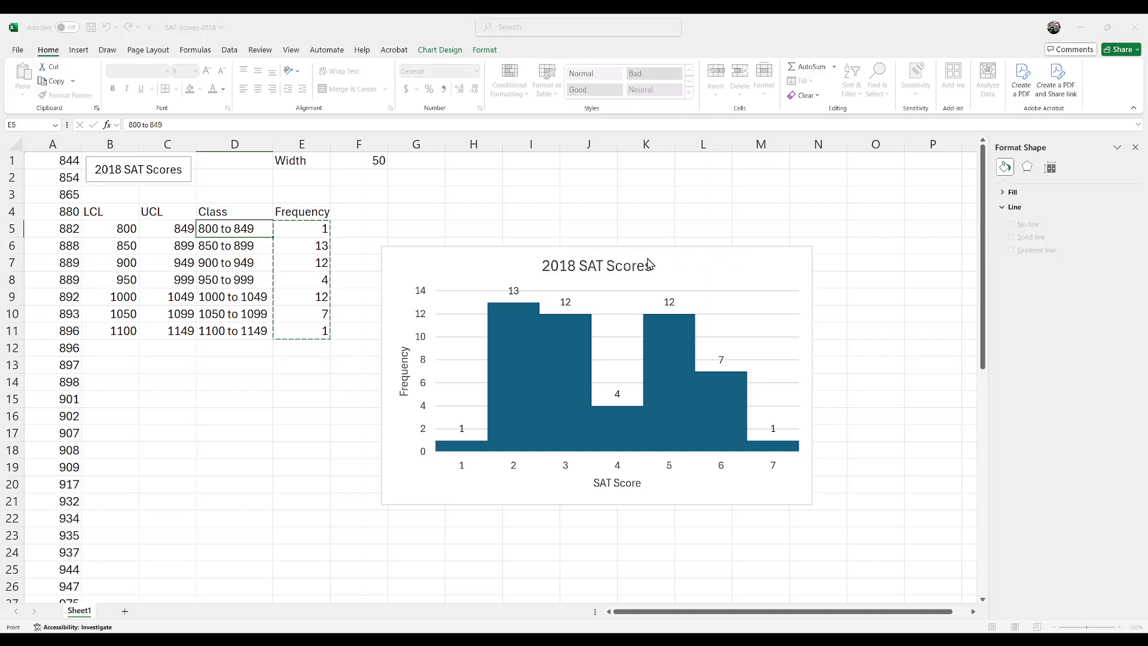
left_click(622, 272)
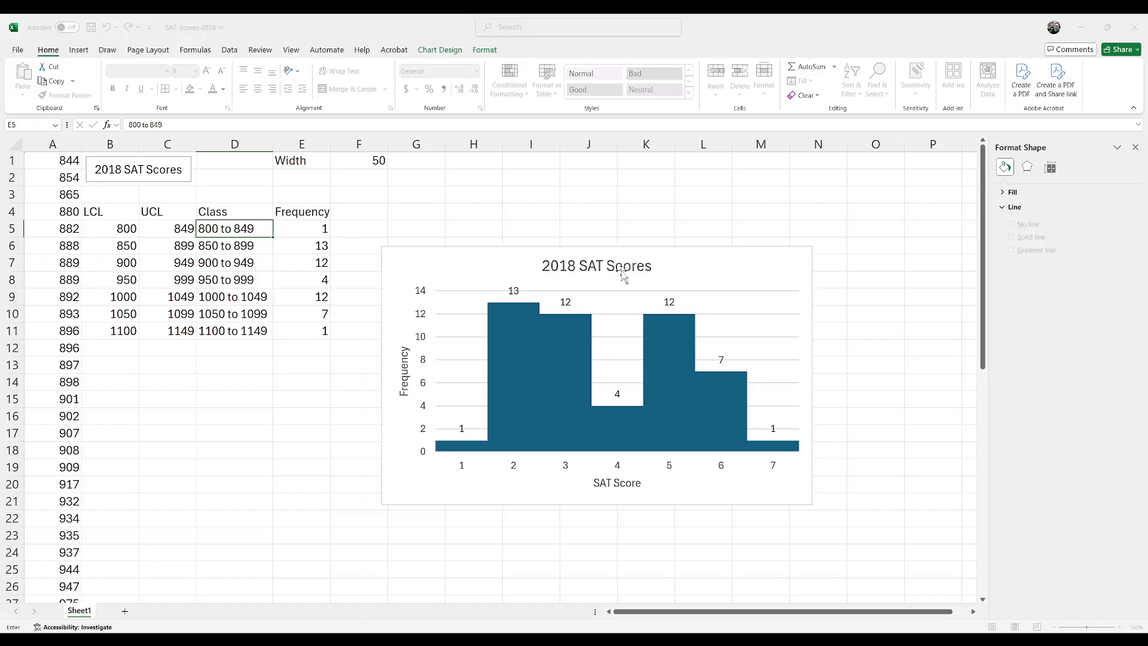
left_click_drag(254, 228, 257, 333)
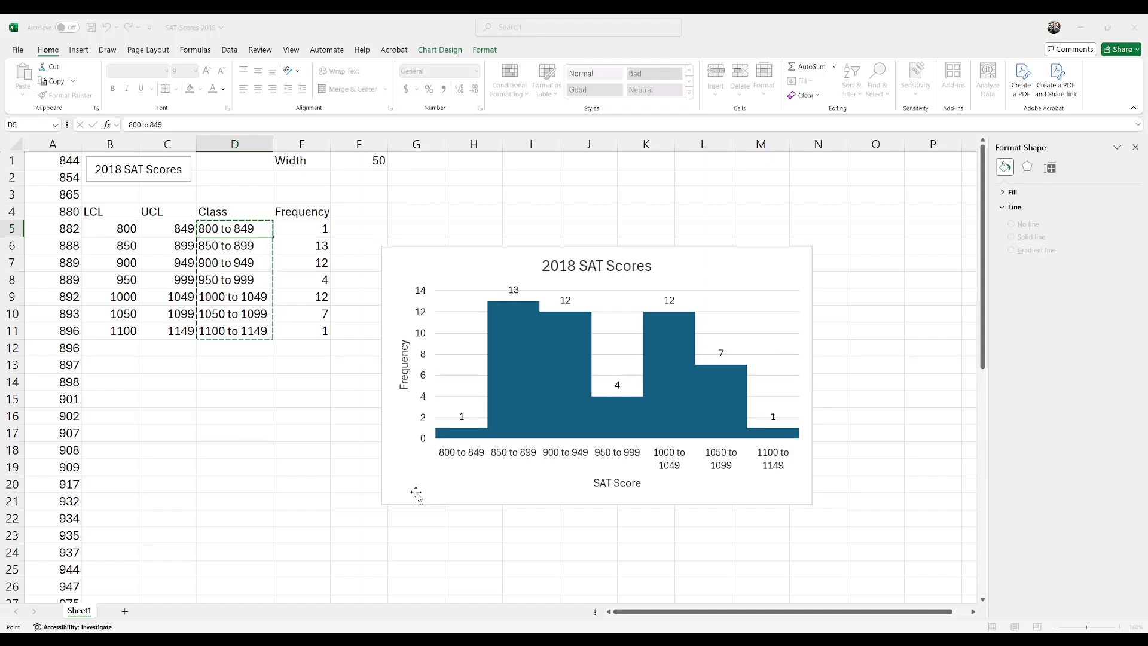
left_click(450, 280)
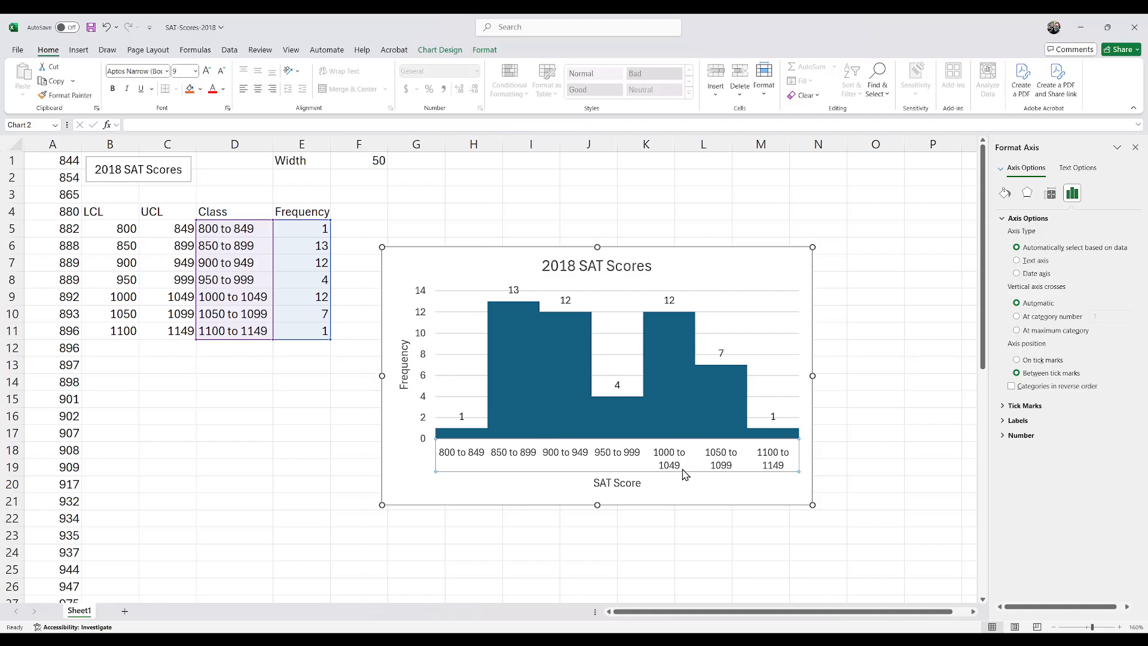
Step: Enlarge the histogram so each class label fits on one line and move it up beside the frequency table, closing the formatting pane
left_click_drag(382, 376, 272, 376)
left_click_drag(813, 505, 836, 529)
left_click_drag(423, 270, 492, 209)
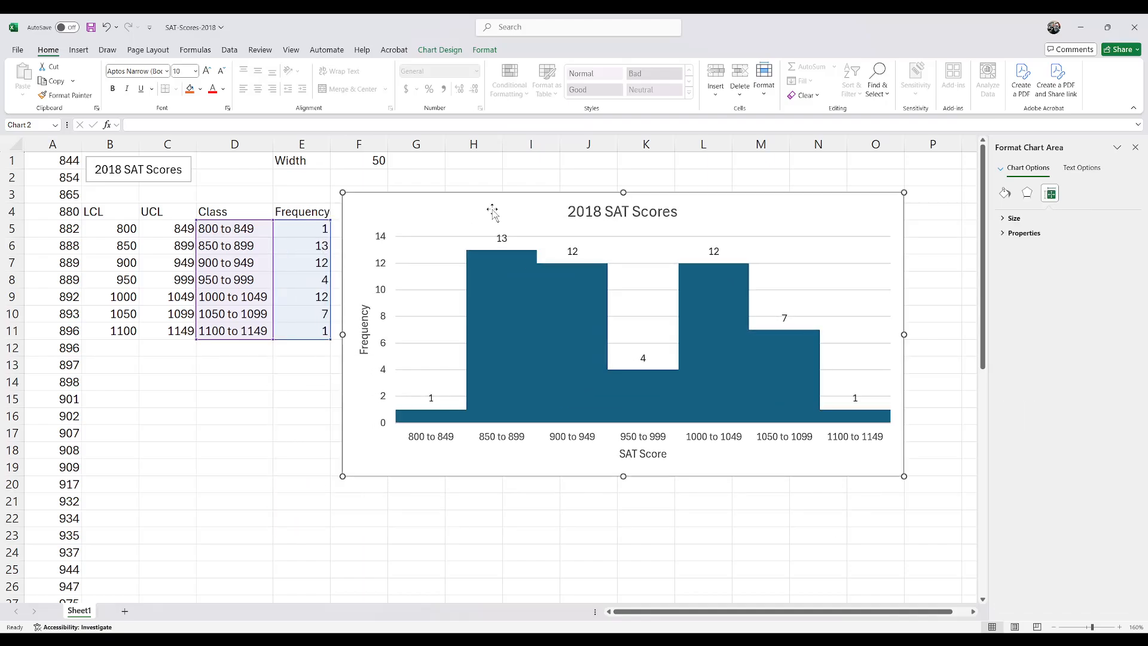
left_click(1135, 147)
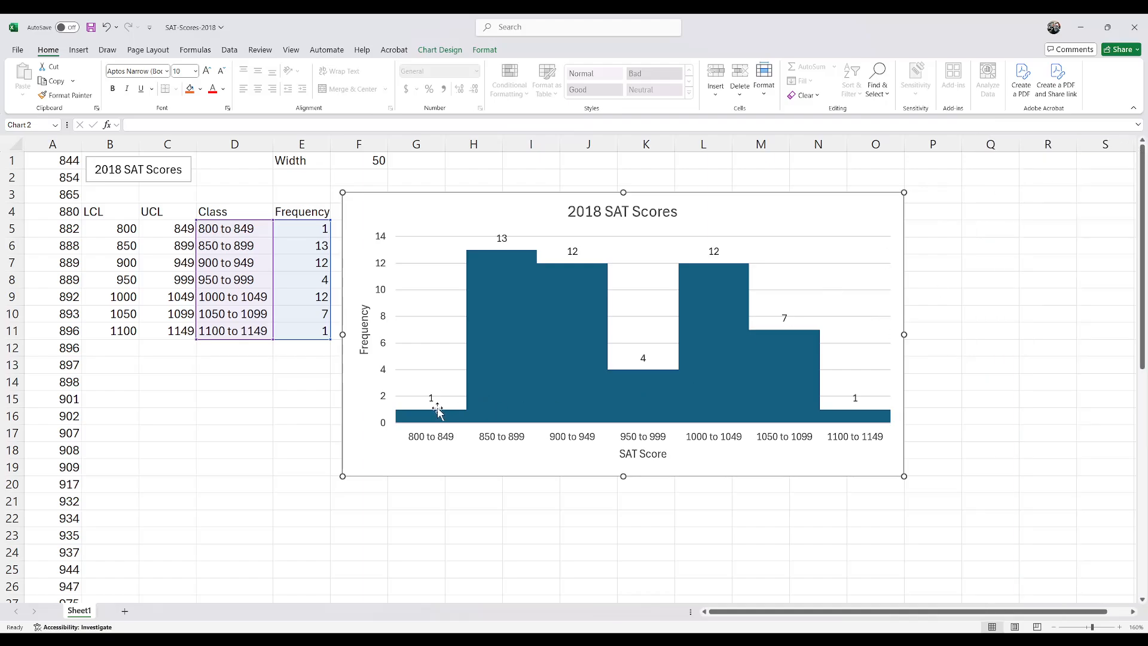